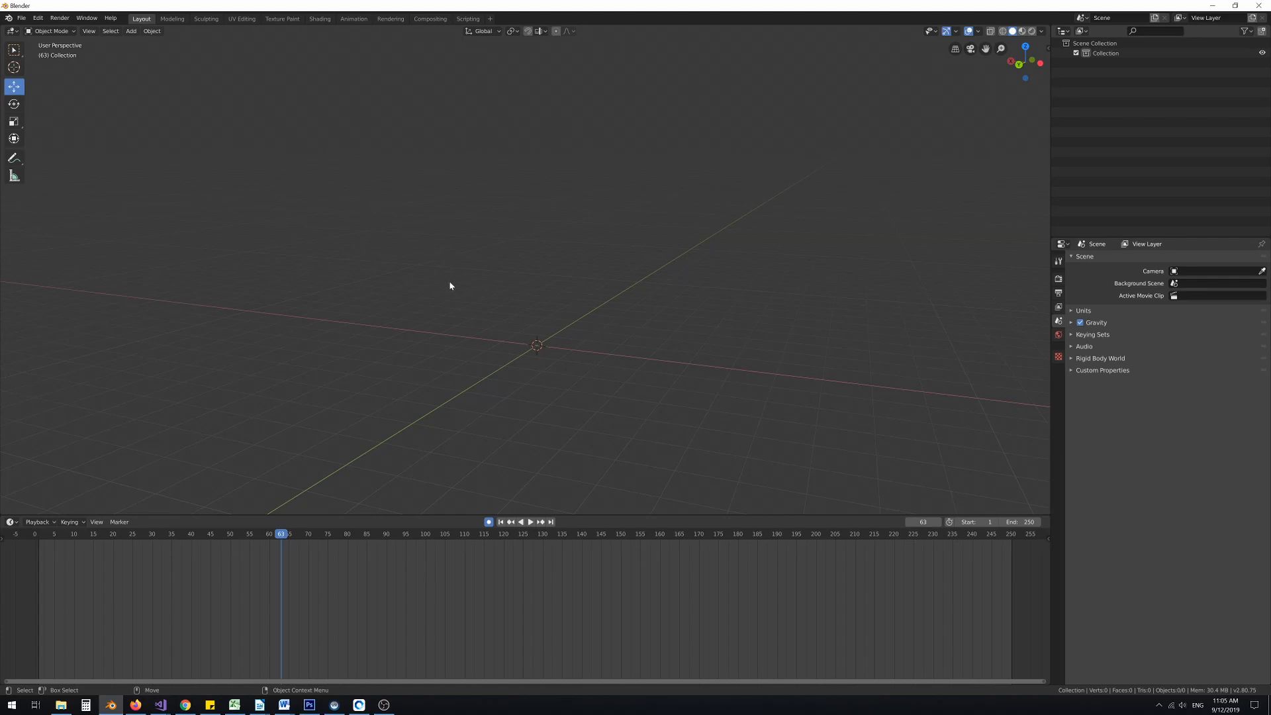
Add a UV sphere mesh at the world origin and try a small free move of it
{"action": "left_click", "coordinate": [131, 31]}
{"action": "mouse_move", "coordinate": [143, 44]}
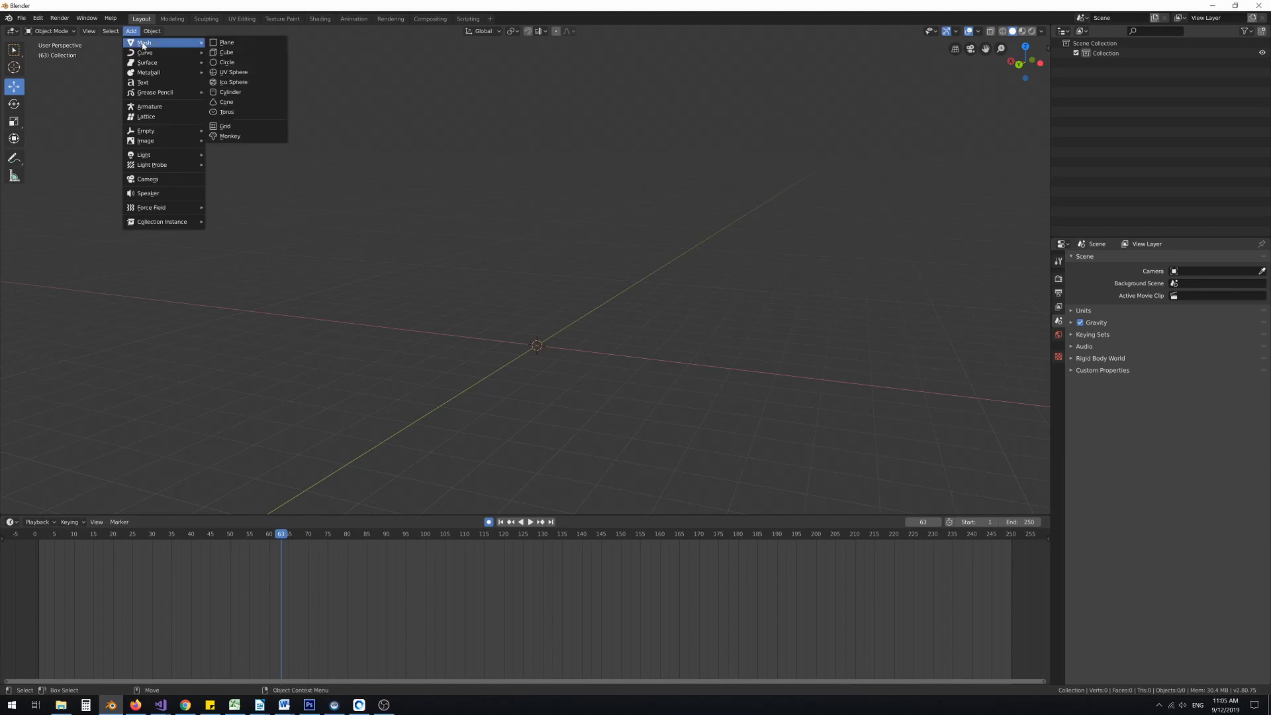
{"action": "left_click", "coordinate": [235, 73]}
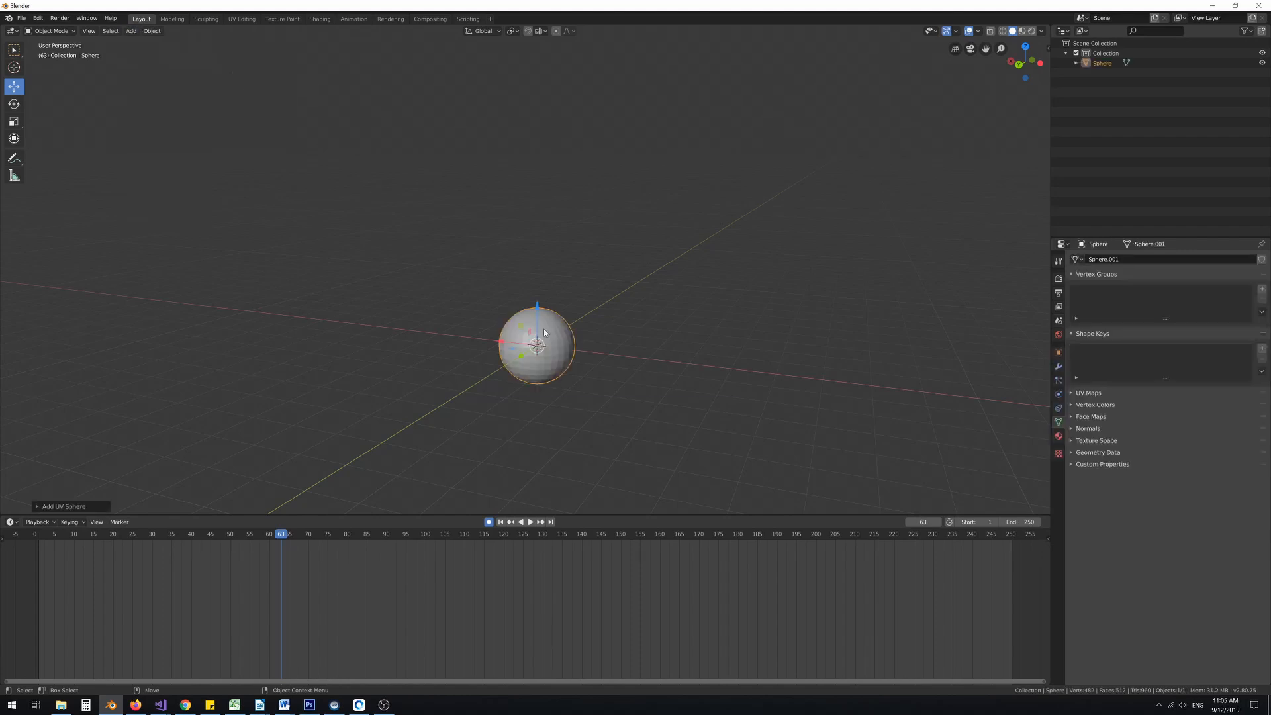
{"action": "key", "text": "g"}
{"action": "left_click", "coordinate": [600, 325]}
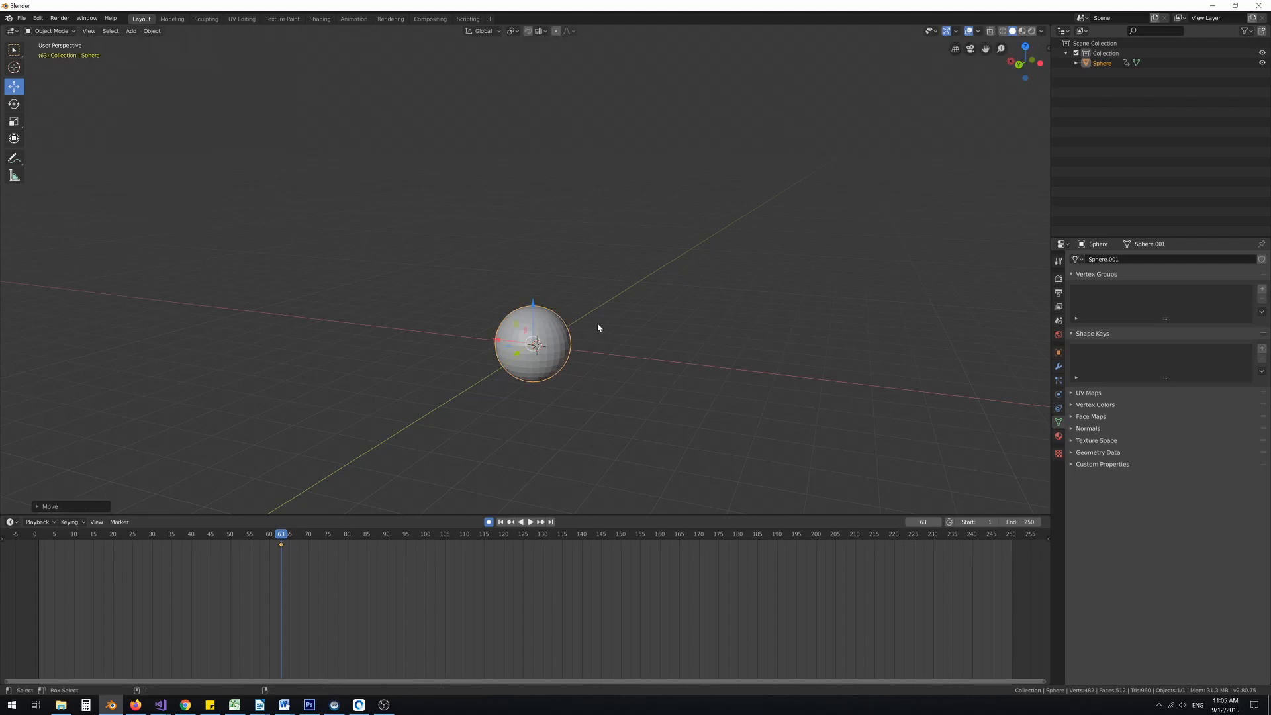
Add a single-bone armature at the sphere's centre
{"action": "middle_click_drag", "start_coordinate": [590, 335], "coordinate": [538, 391]}
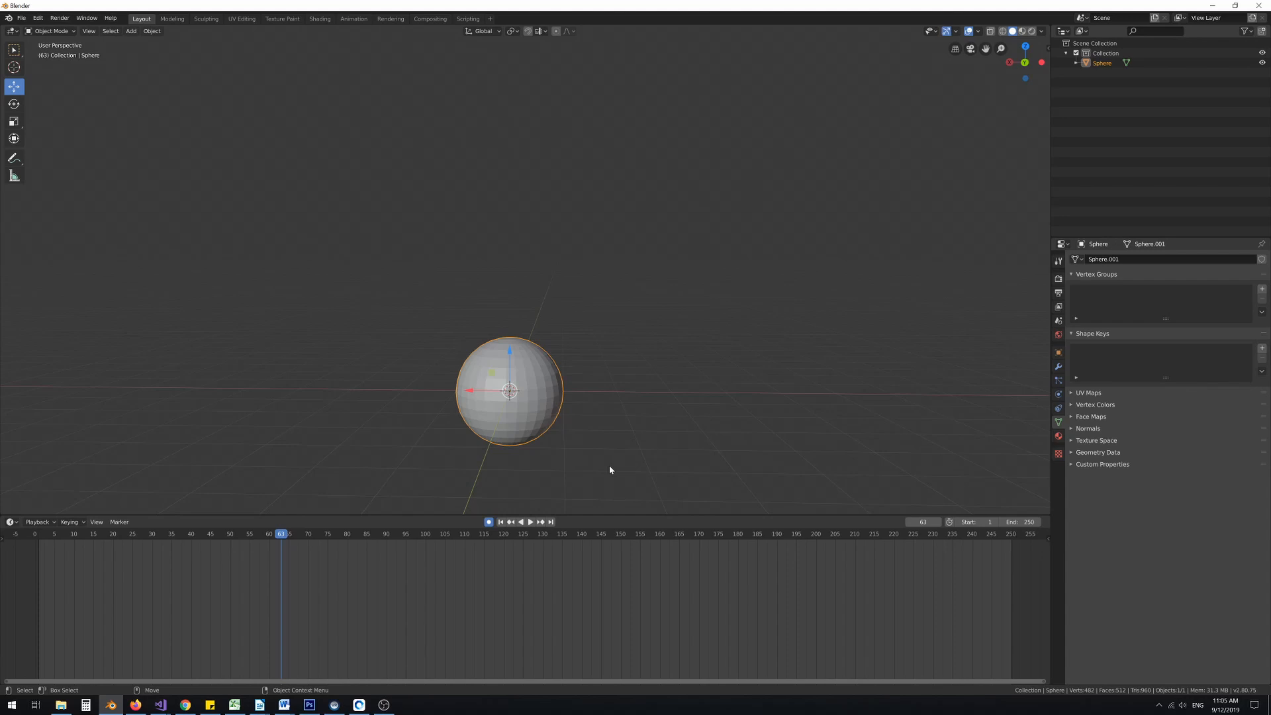
{"action": "left_click", "coordinate": [131, 31]}
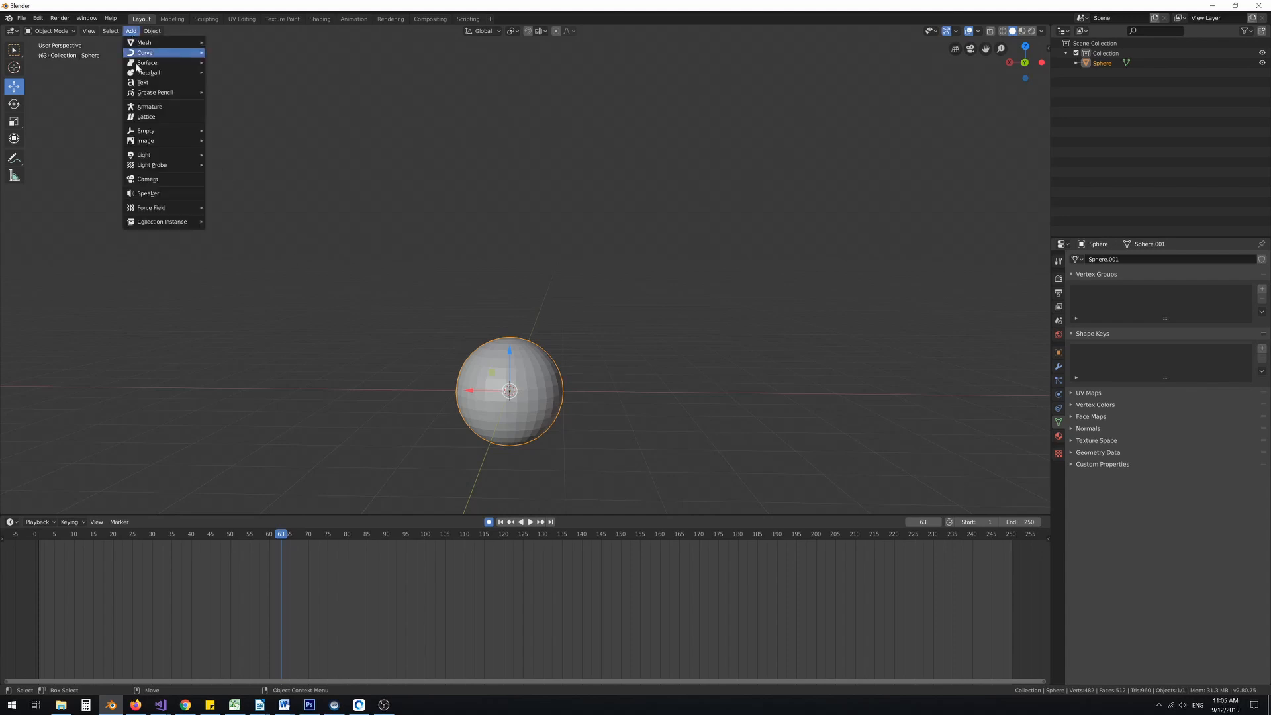
{"action": "left_click", "coordinate": [149, 107]}
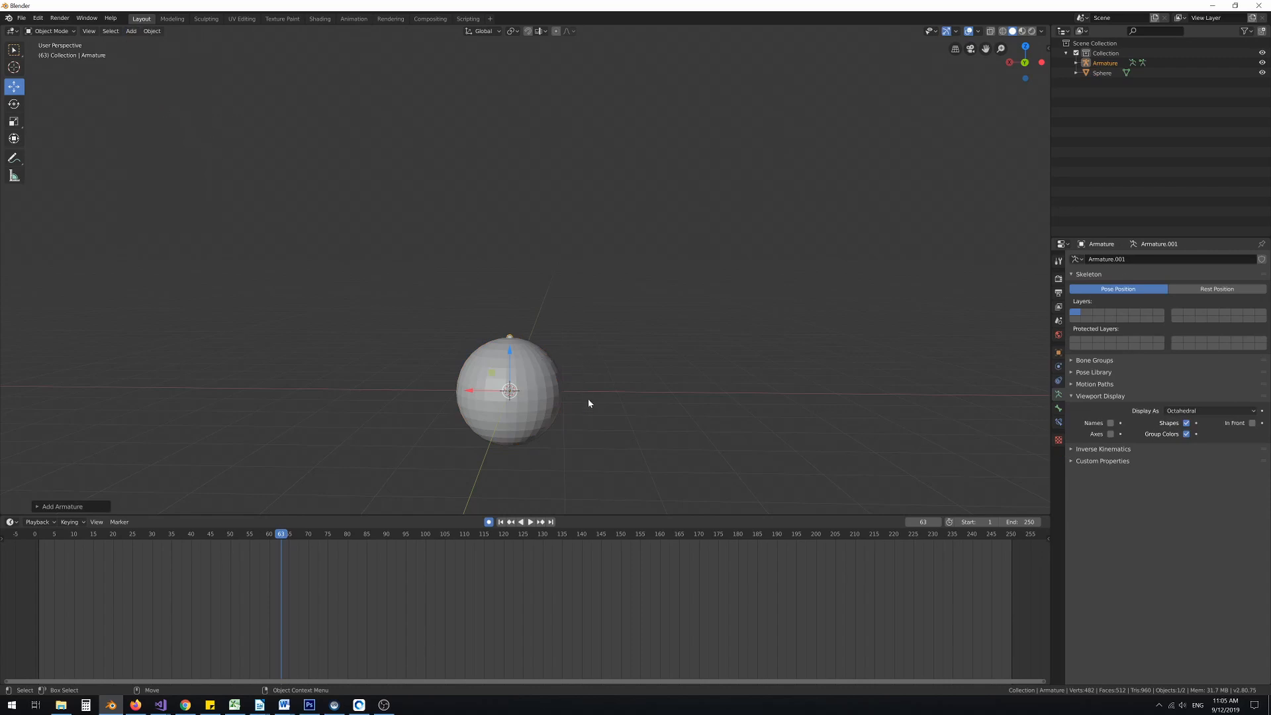
Turn on In Front in the armature's viewport display so its bone draws over the sphere
{"action": "scroll", "coordinate": [547, 378], "scroll_direction": "up", "scroll_amount": 1}
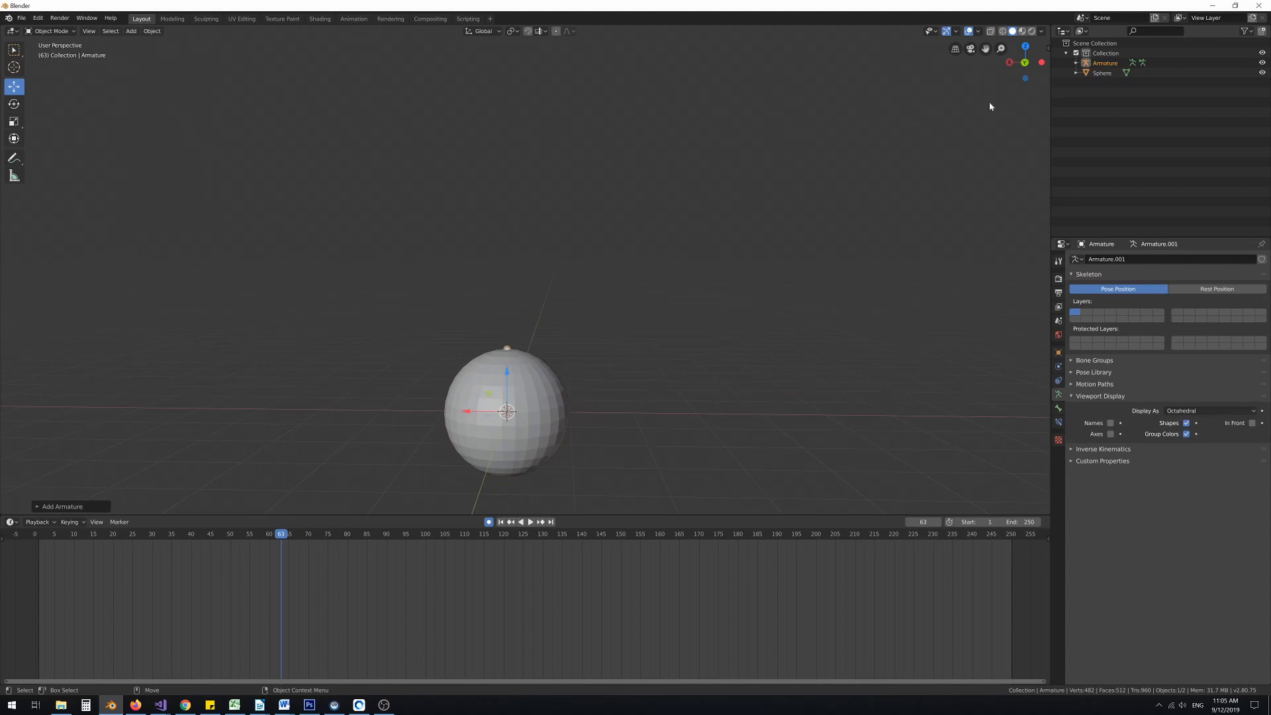
{"action": "left_click", "coordinate": [991, 32]}
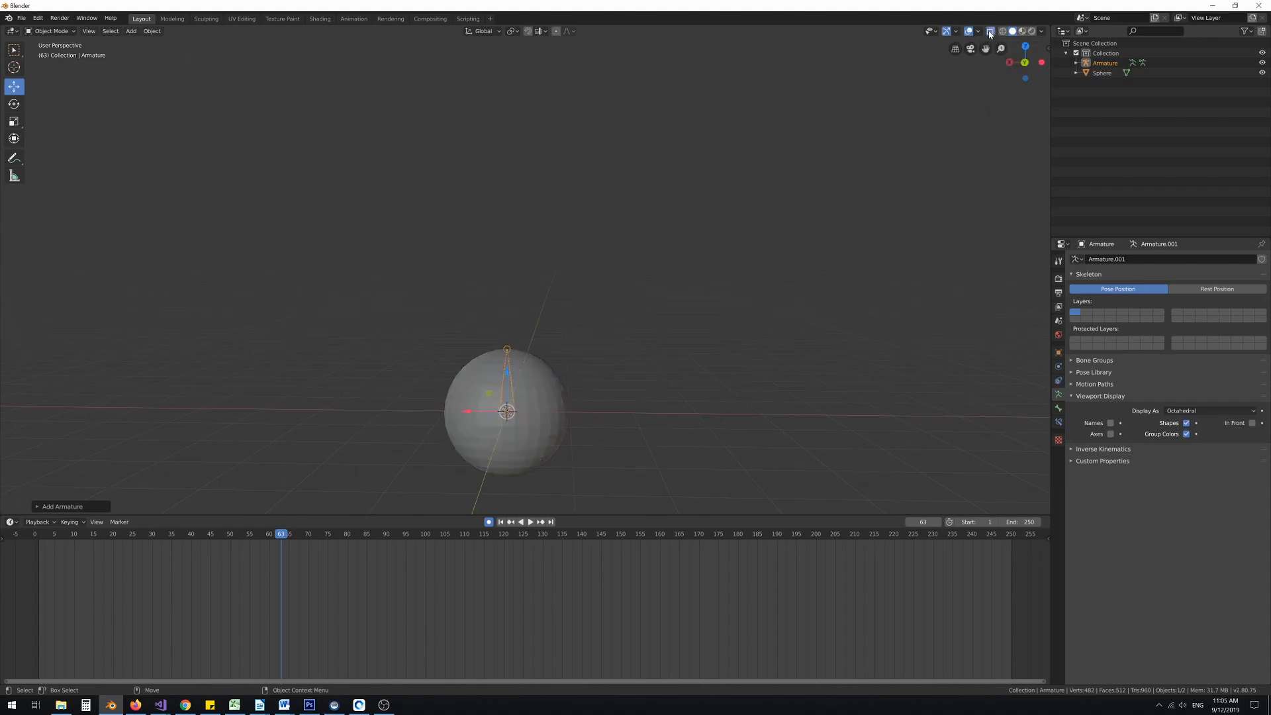
{"action": "left_click", "coordinate": [991, 32]}
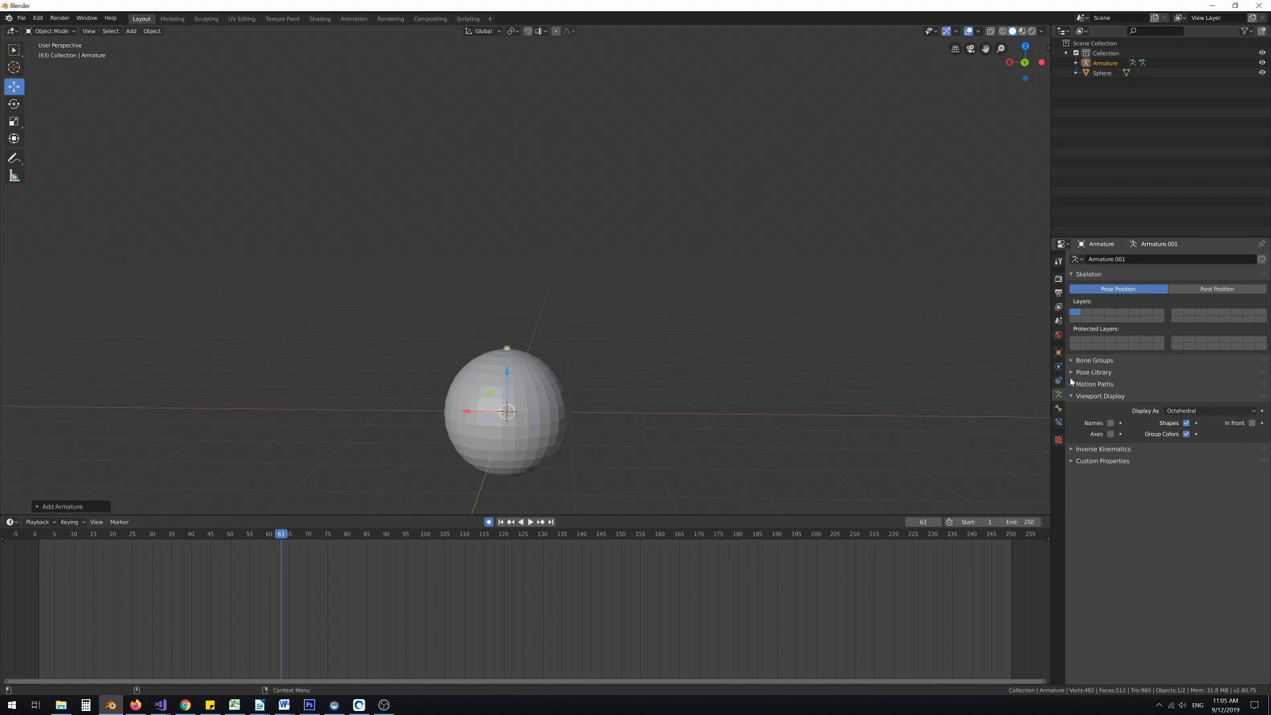
{"action": "left_click", "coordinate": [1252, 423]}
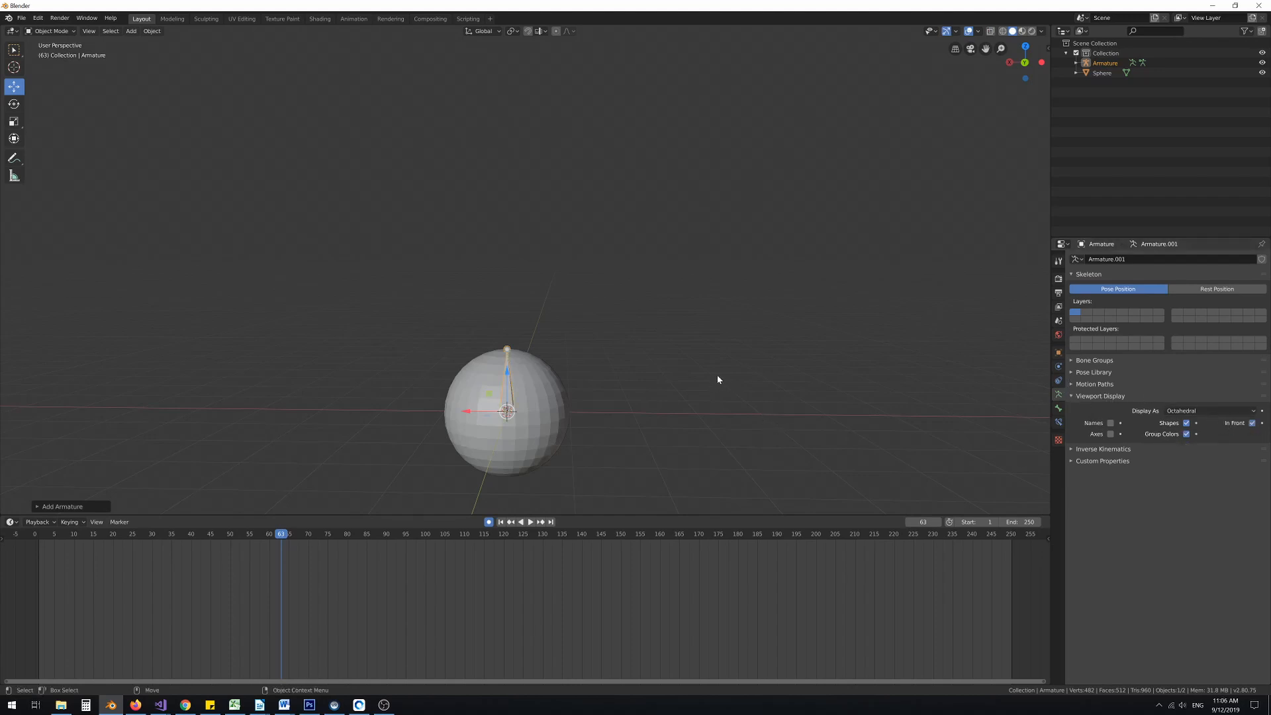
{"action": "middle_click_drag", "start_coordinate": [721, 372], "coordinate": [500, 233]}
{"action": "scroll", "coordinate": [566, 302], "scroll_direction": "up", "scroll_amount": 2}
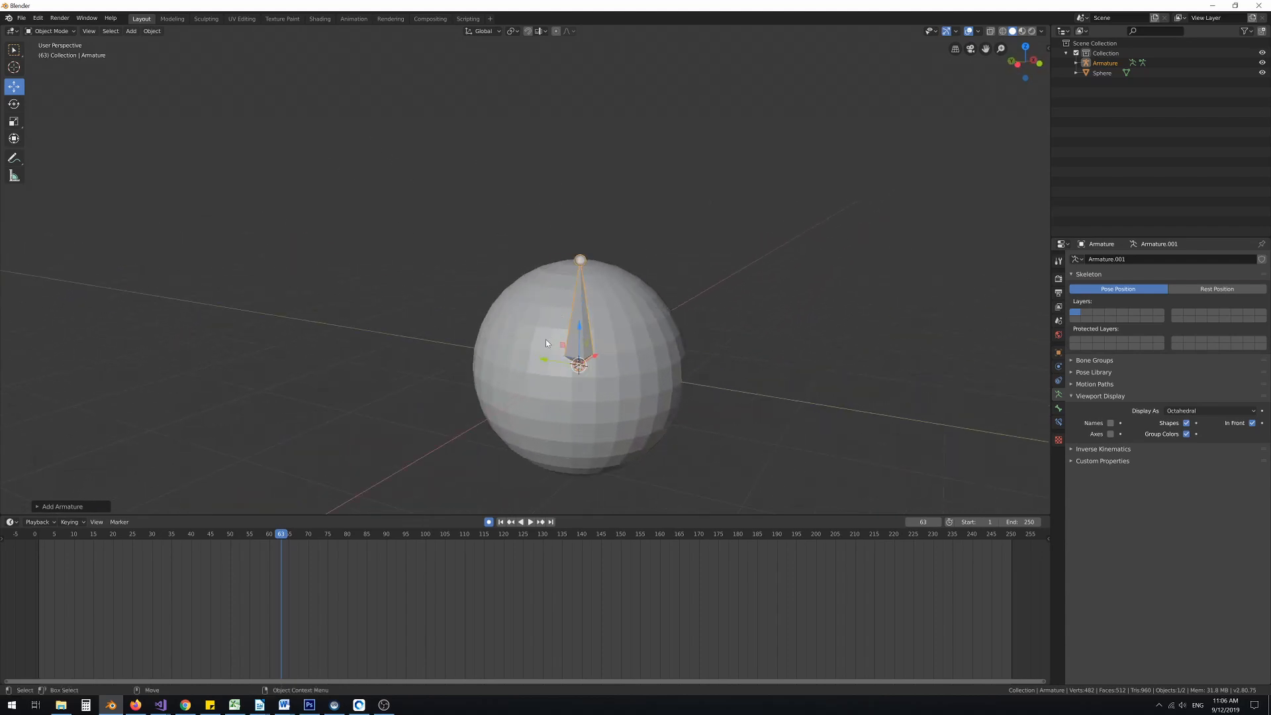
{"action": "scroll", "coordinate": [546, 343], "scroll_direction": "down", "scroll_amount": 3}
{"action": "middle_click_drag", "start_coordinate": [523, 328], "coordinate": [634, 329]}
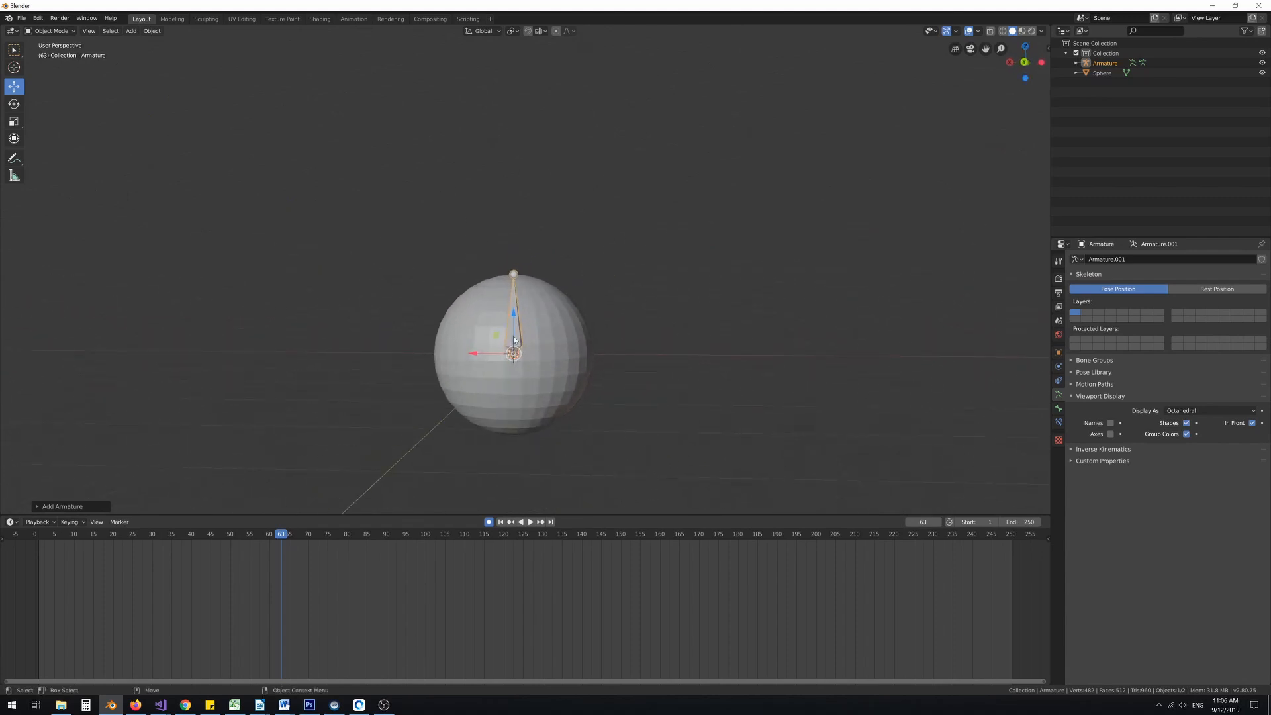
{"action": "scroll", "coordinate": [514, 340], "scroll_direction": "up", "scroll_amount": 1}
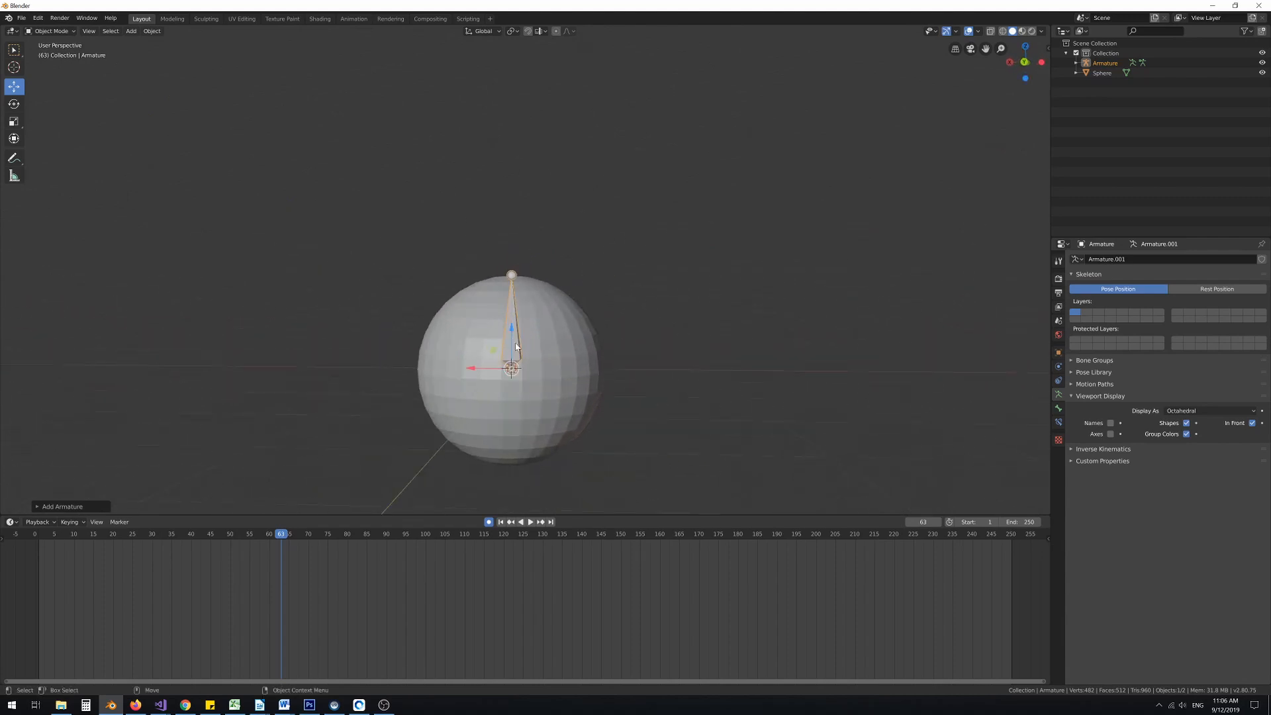
{"action": "left_click", "coordinate": [446, 365]}
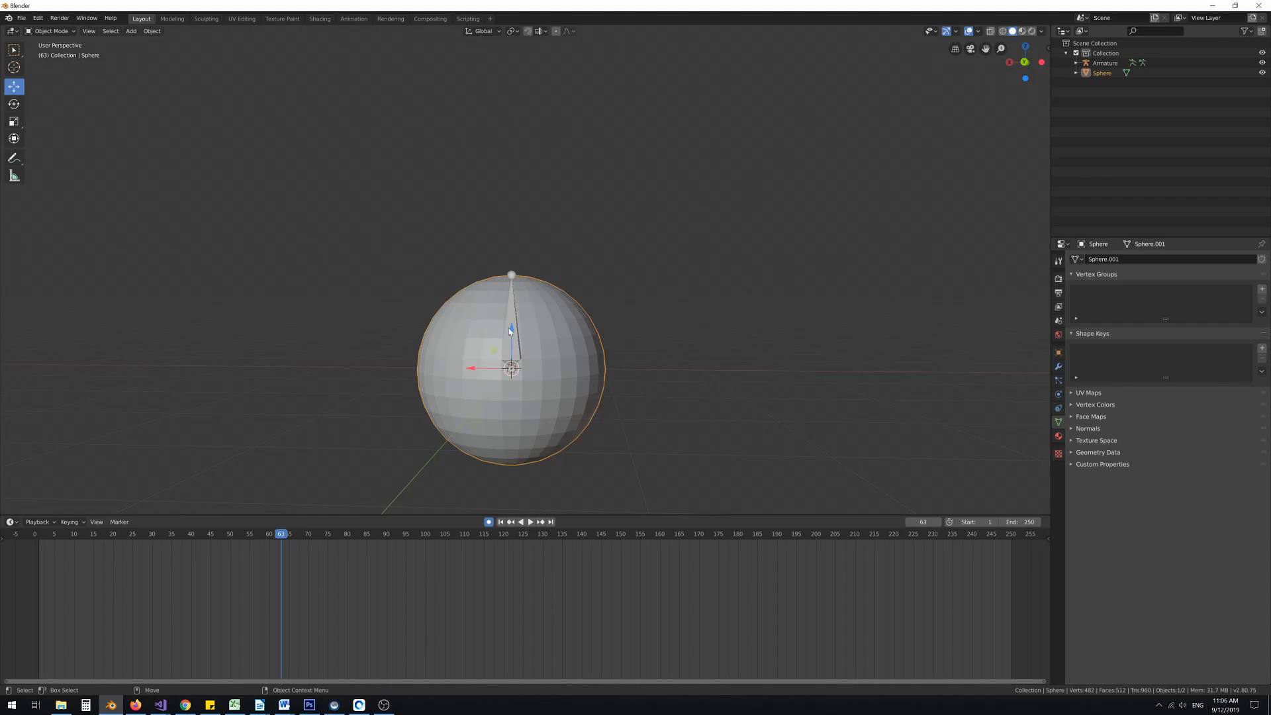
{"action": "left_click", "coordinate": [514, 317], "text": "shift"}
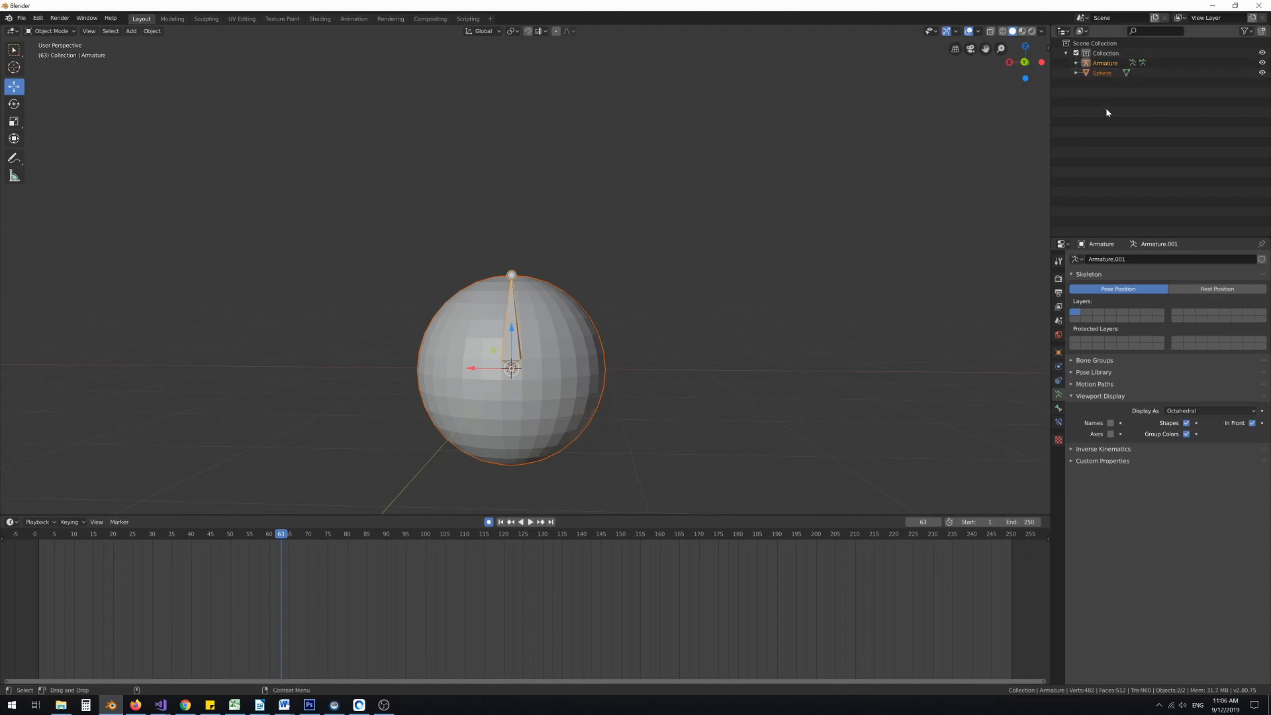
{"action": "left_click", "coordinate": [1121, 88]}
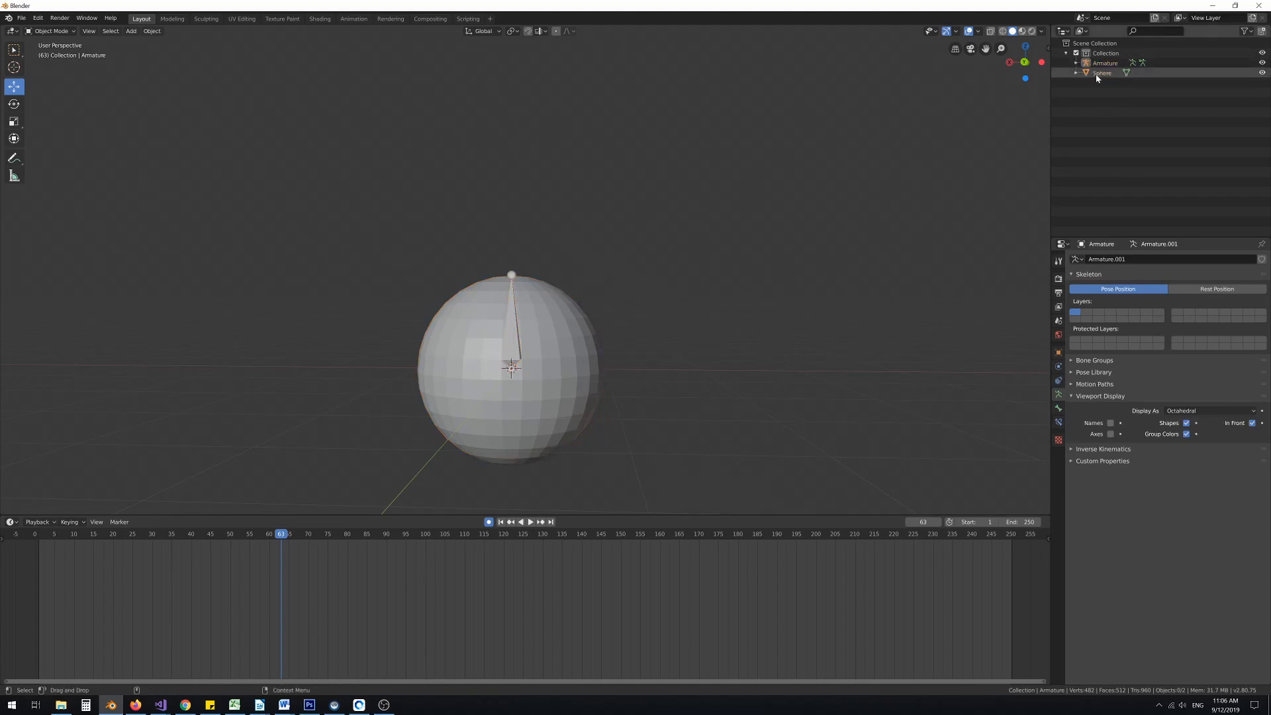
Select the sphere and the armature, and parent the sphere to the armature with automatic weights
{"action": "left_click", "coordinate": [1099, 74]}
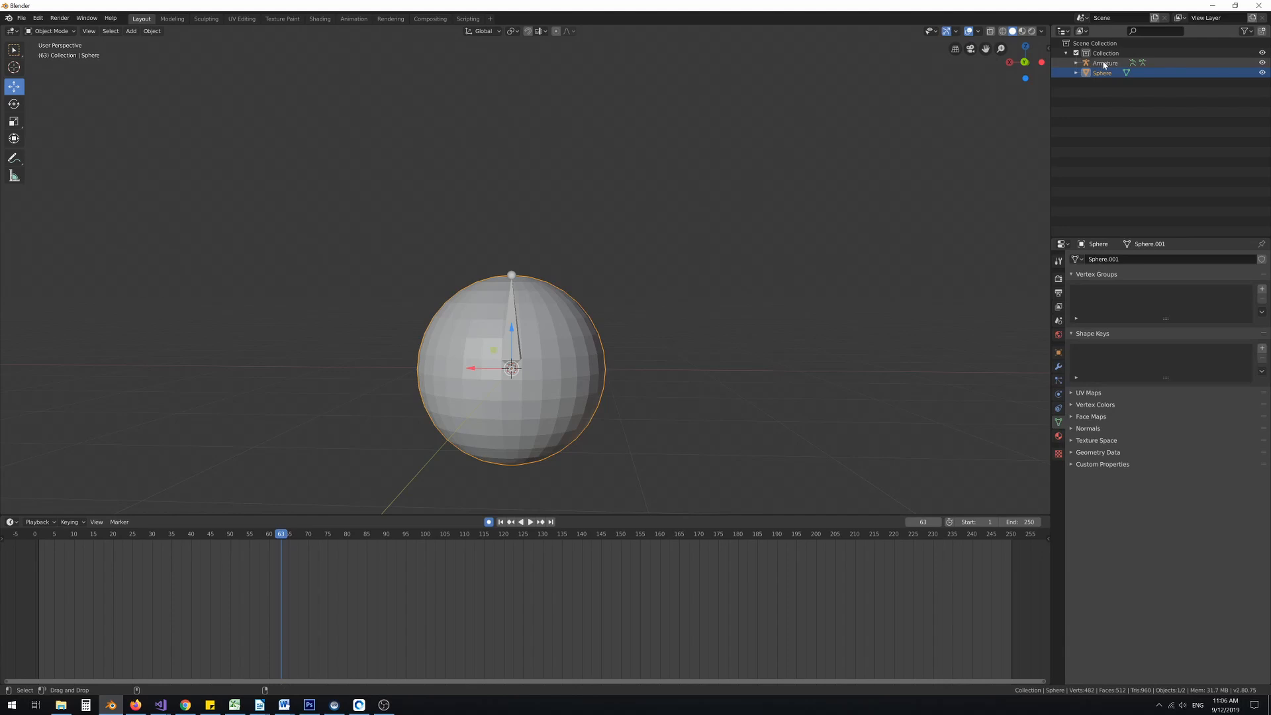
{"action": "left_click", "coordinate": [1104, 63], "text": "ctrl"}
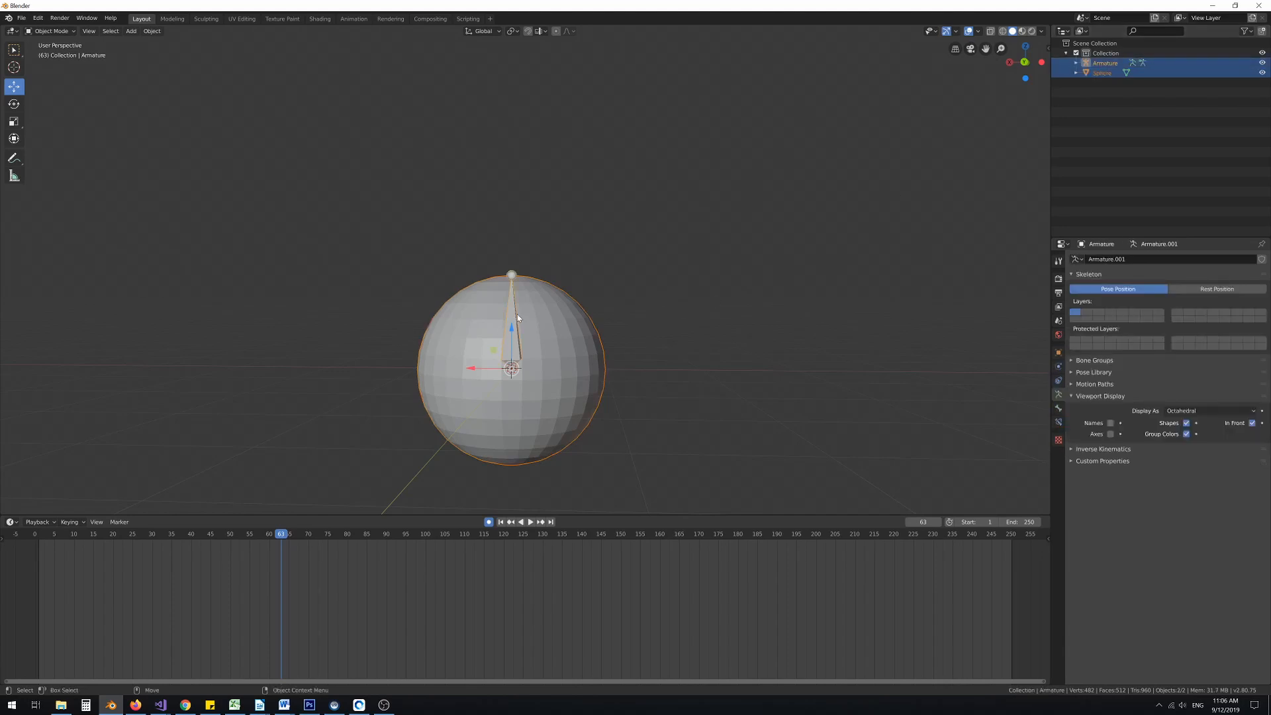
{"action": "key", "text": "ctrl+p"}
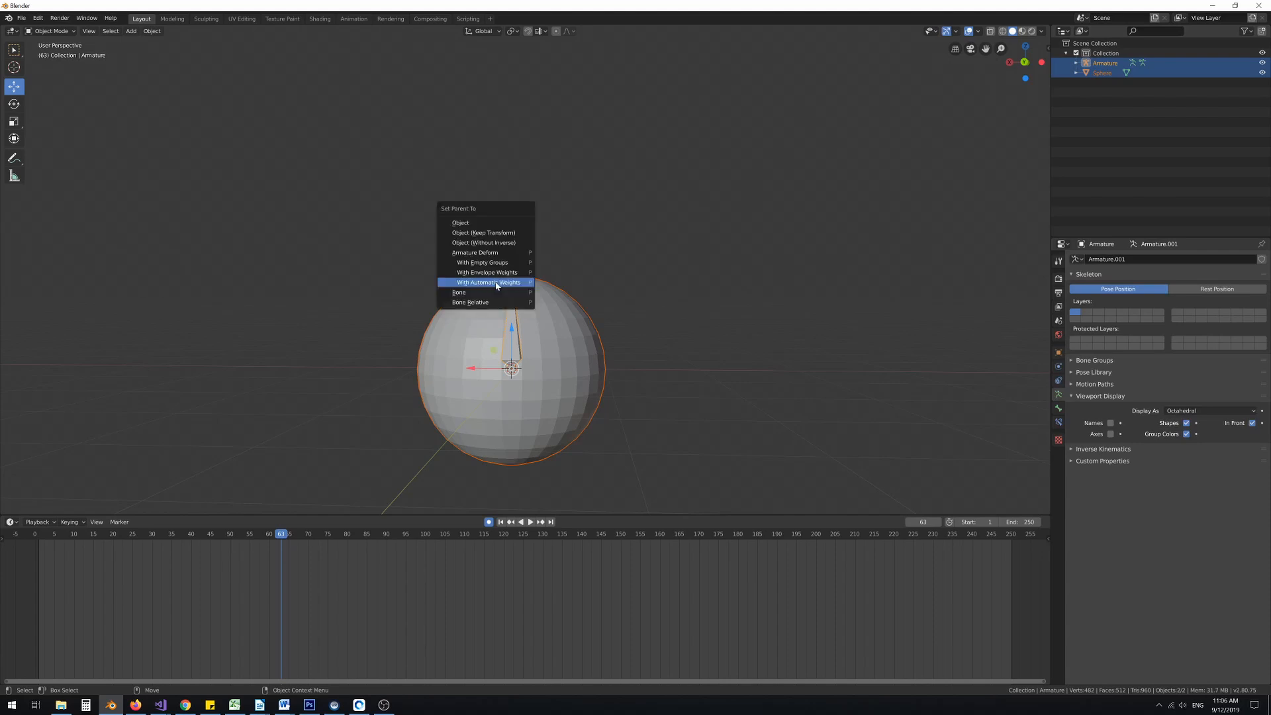
{"action": "left_click", "coordinate": [492, 272]}
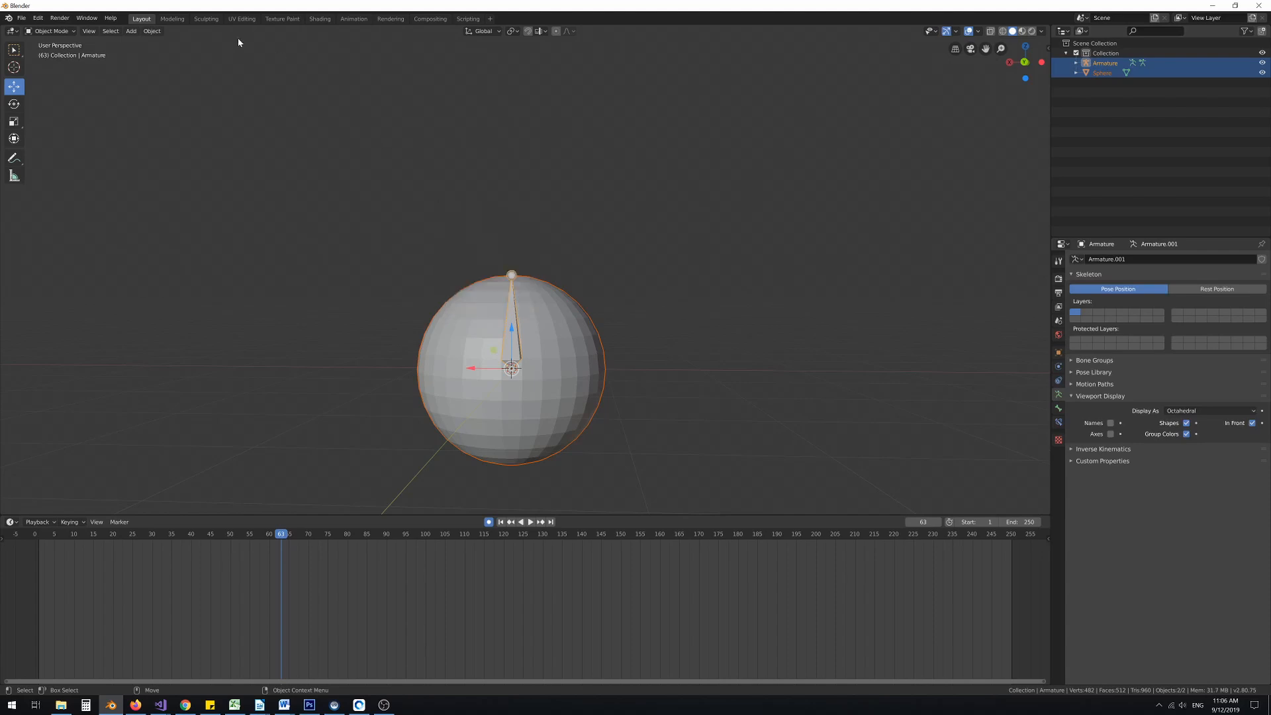
{"action": "left_click", "coordinate": [153, 31]}
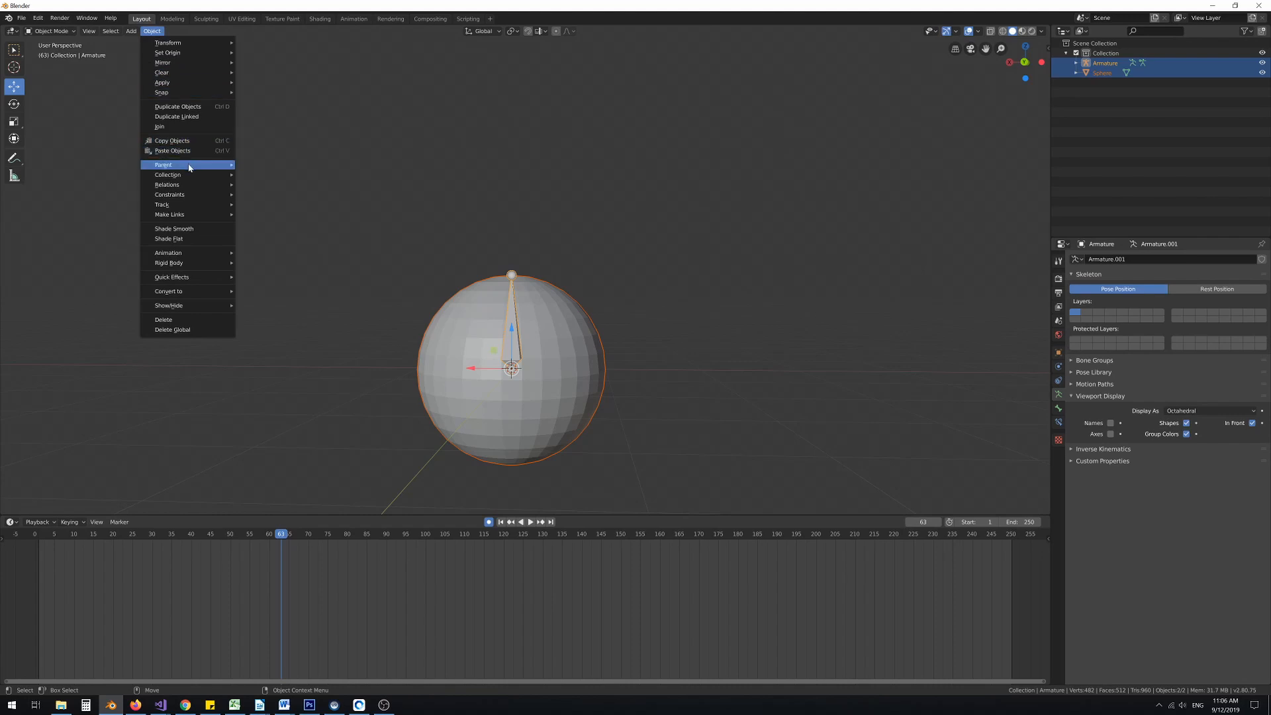
{"action": "mouse_move", "coordinate": [188, 169]}
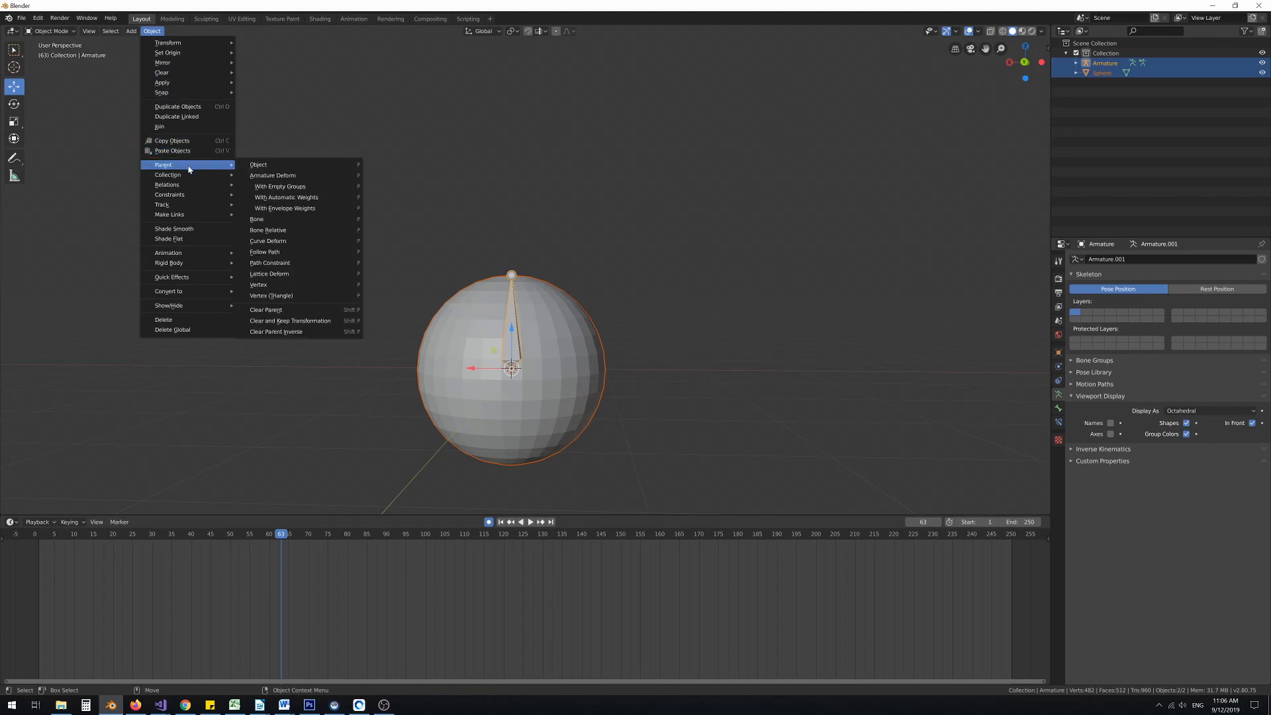
{"action": "left_click", "coordinate": [286, 198]}
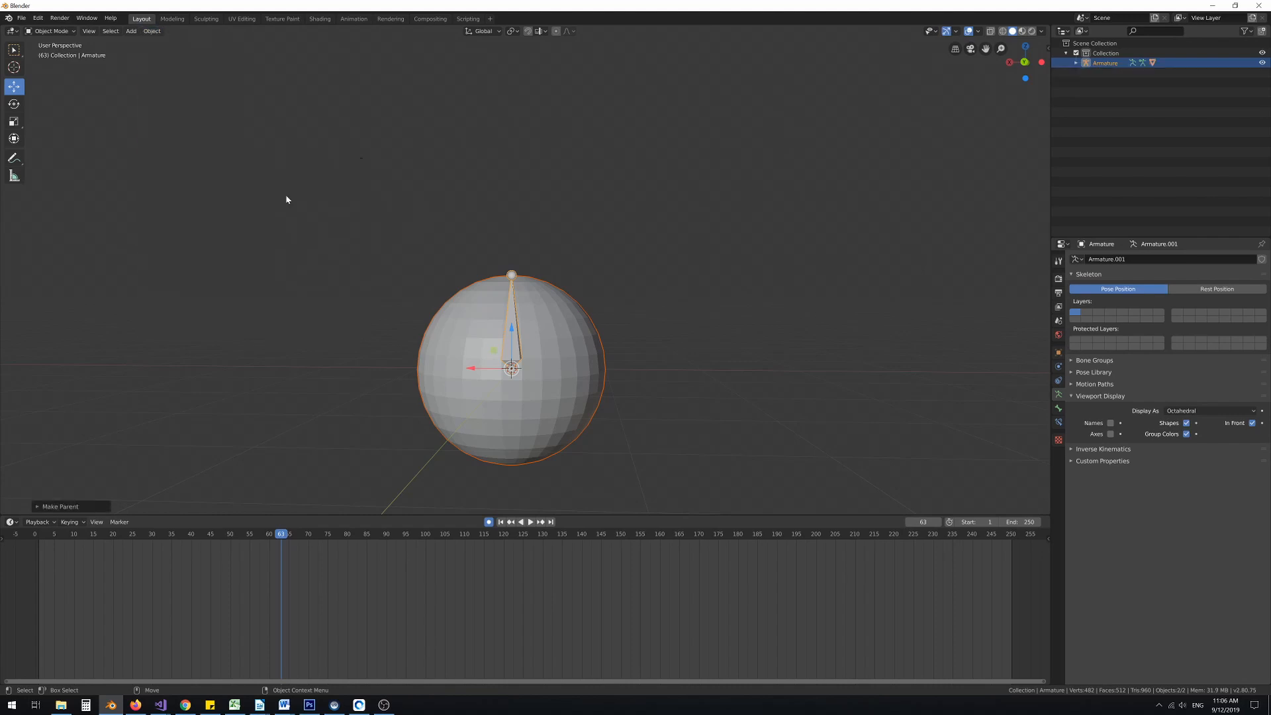
Move the selected armature and sphere a very short distance together, and clear the selection
{"action": "mouse_move", "coordinate": [593, 259]}
{"action": "middle_mouse_down"}
{"action": "mouse_move", "coordinate": [531, 274]}
{"action": "mouse_move", "coordinate": [585, 261]}
{"action": "mouse_move", "coordinate": [616, 270]}
{"action": "mouse_move", "coordinate": [596, 272]}
{"action": "middle_mouse_up"}
{"action": "left_click_drag", "start_coordinate": [536, 285], "coordinate": [533, 285]}
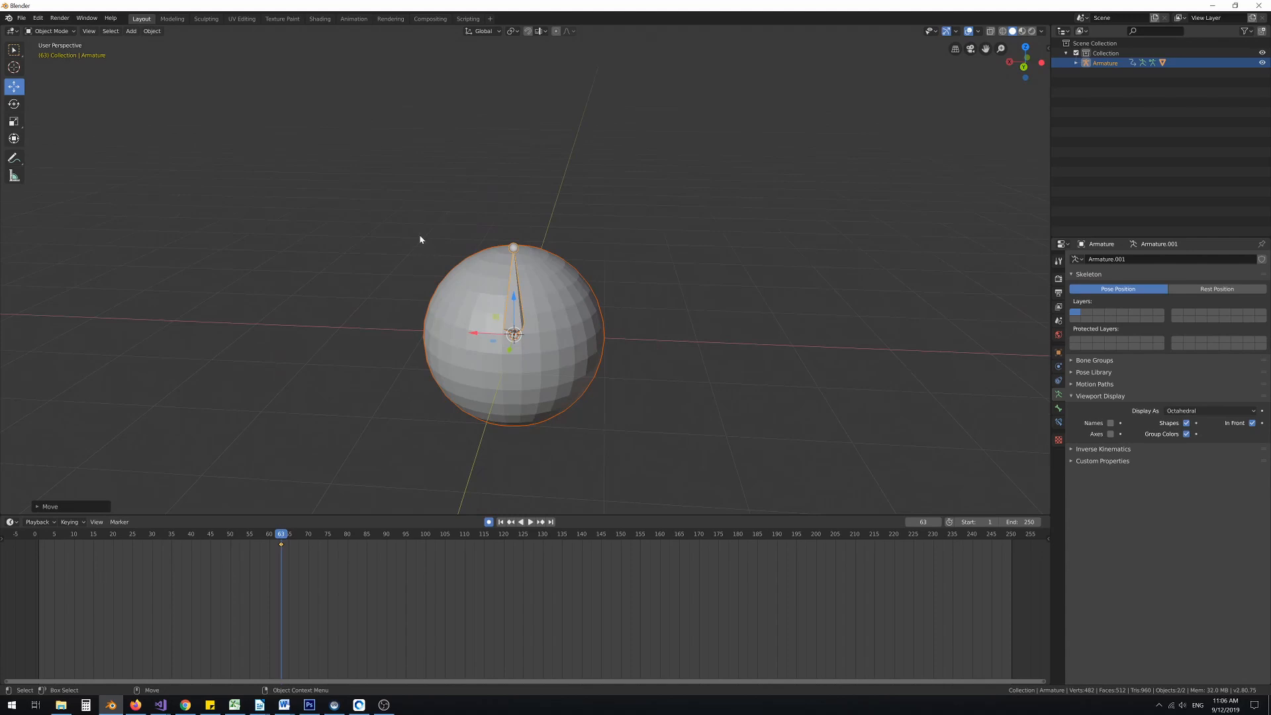
{"action": "key", "text": "alt+a"}
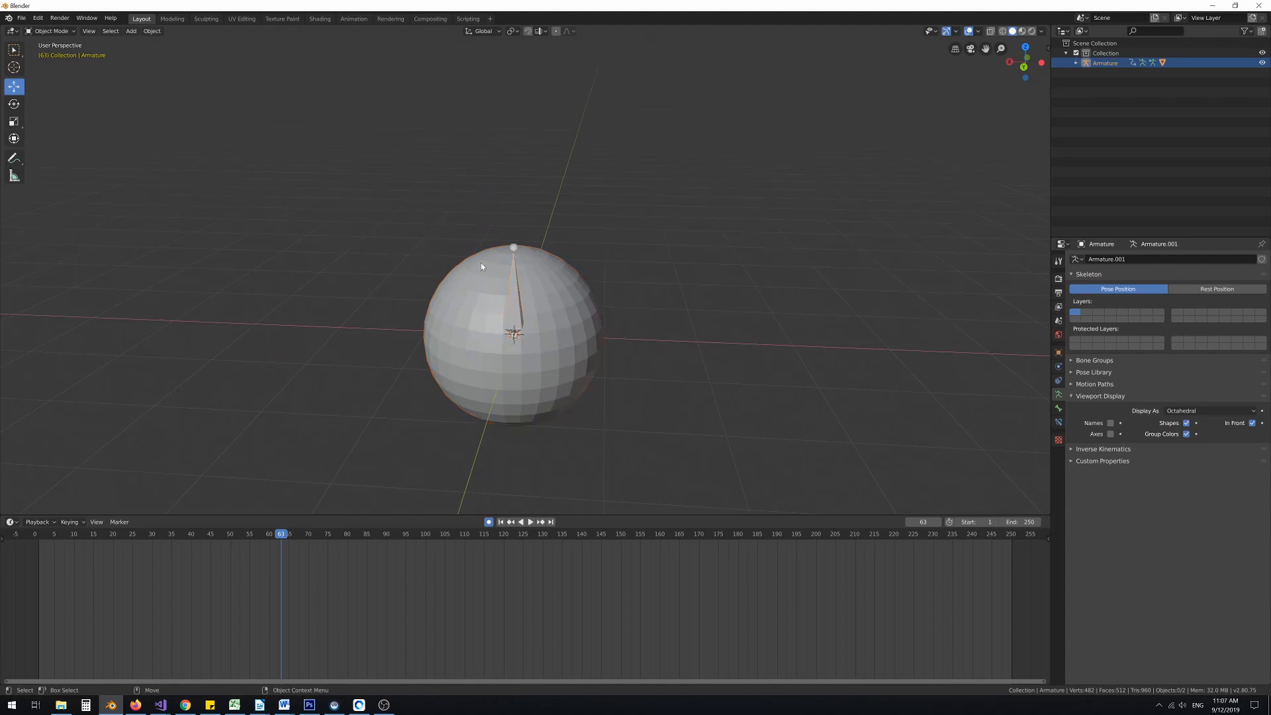
{"action": "right_click", "coordinate": [576, 290]}
Select only the armature and raise it along the Z axis, well above the world origin
{"action": "middle_click_drag", "start_coordinate": [614, 340], "coordinate": [625, 312]}
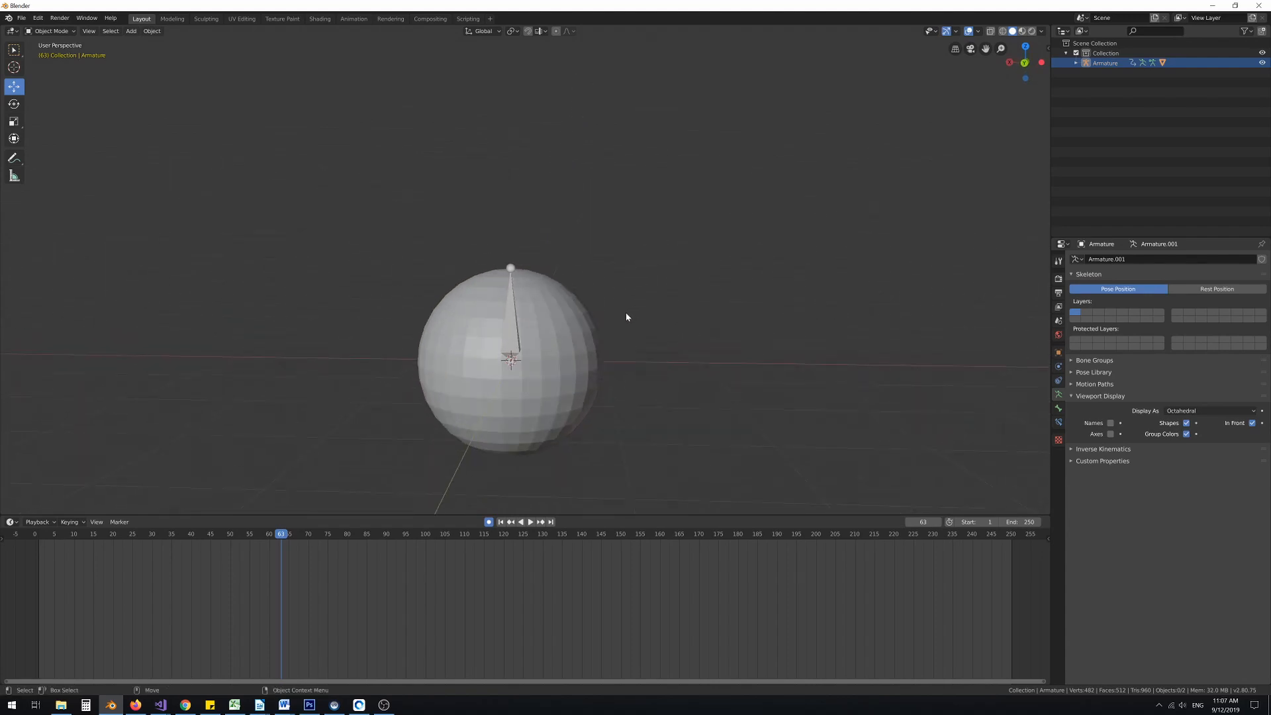
{"action": "scroll", "coordinate": [621, 313], "scroll_direction": "down", "scroll_amount": 2}
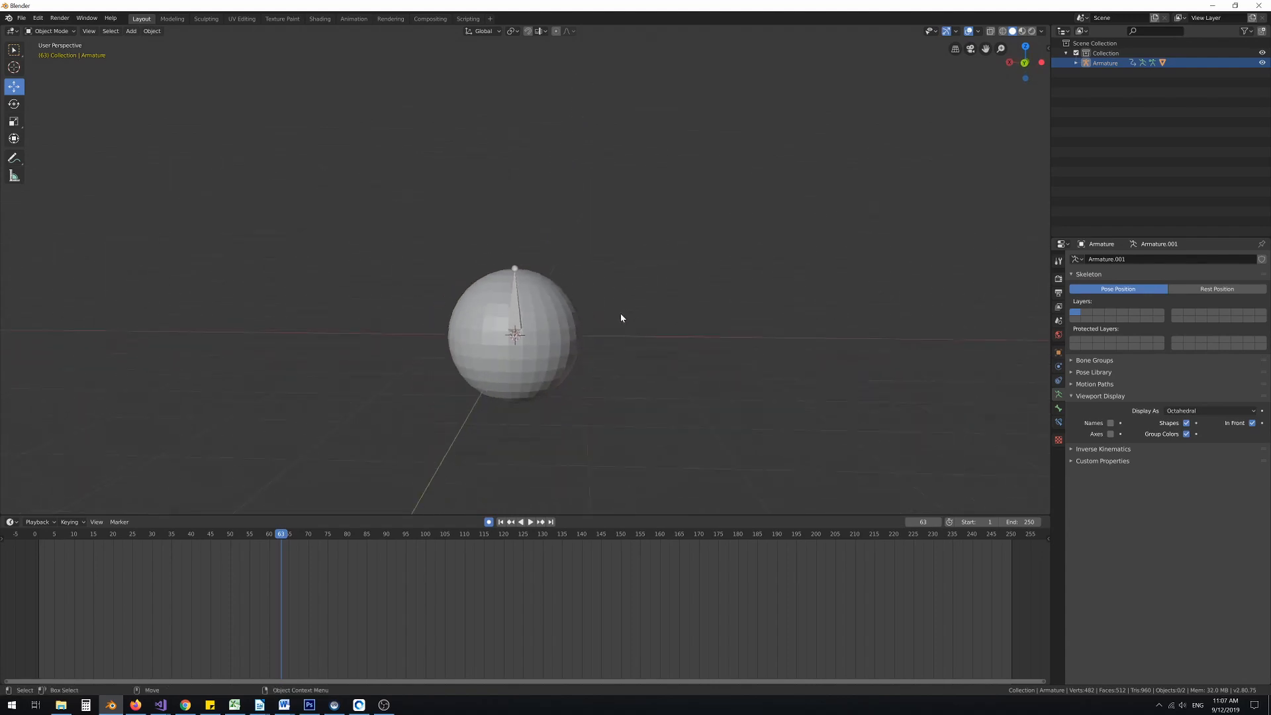
{"action": "left_click", "coordinate": [518, 314]}
{"action": "left_click_drag", "start_coordinate": [517, 314], "coordinate": [510, 70]}
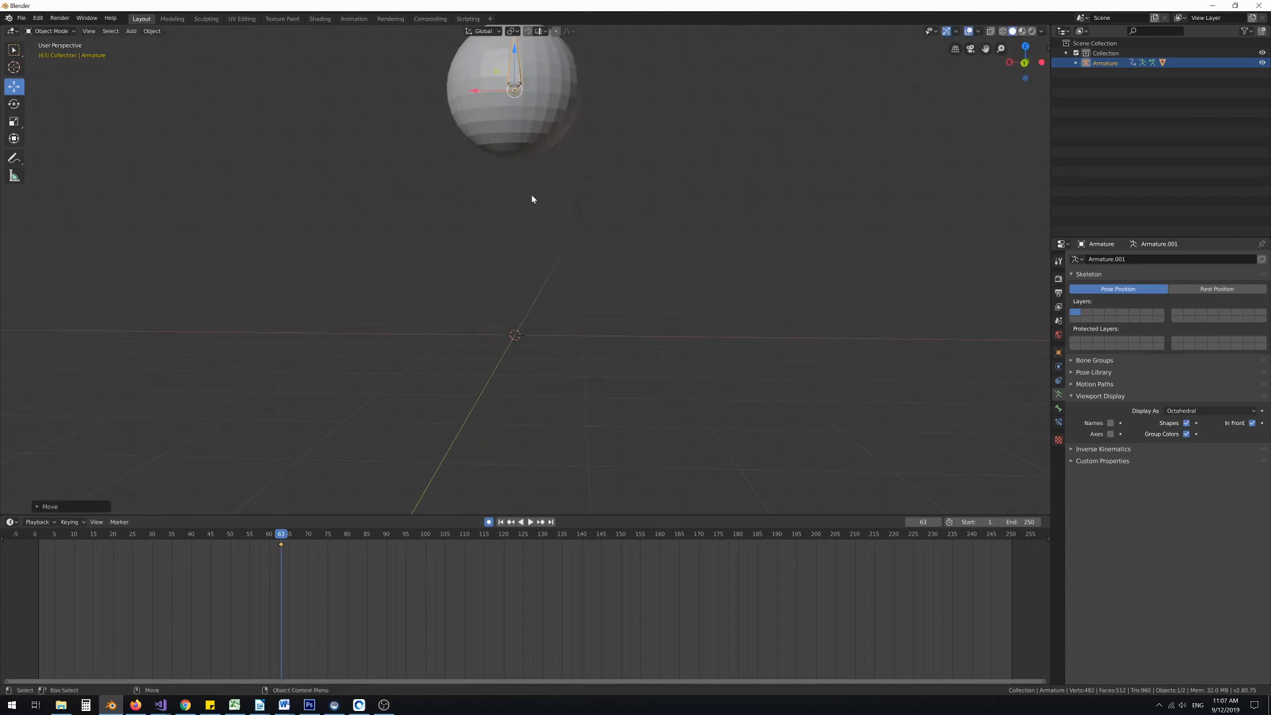
{"action": "middle_click_drag", "start_coordinate": [541, 200], "coordinate": [521, 275]}
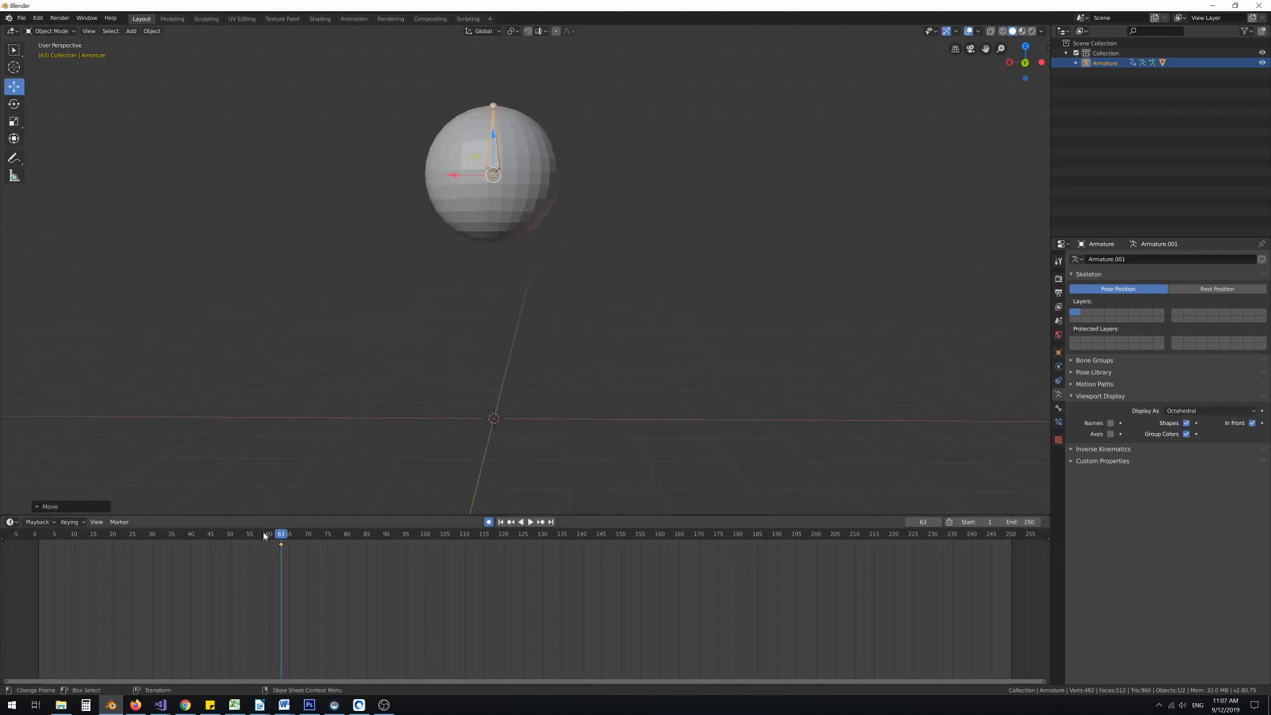
Shift the armature's keyframe from frame 63 to frame 1 and make frame 1 the current frame
{"action": "left_click_drag", "start_coordinate": [282, 545], "coordinate": [41, 555]}
{"action": "left_click", "coordinate": [41, 535]}
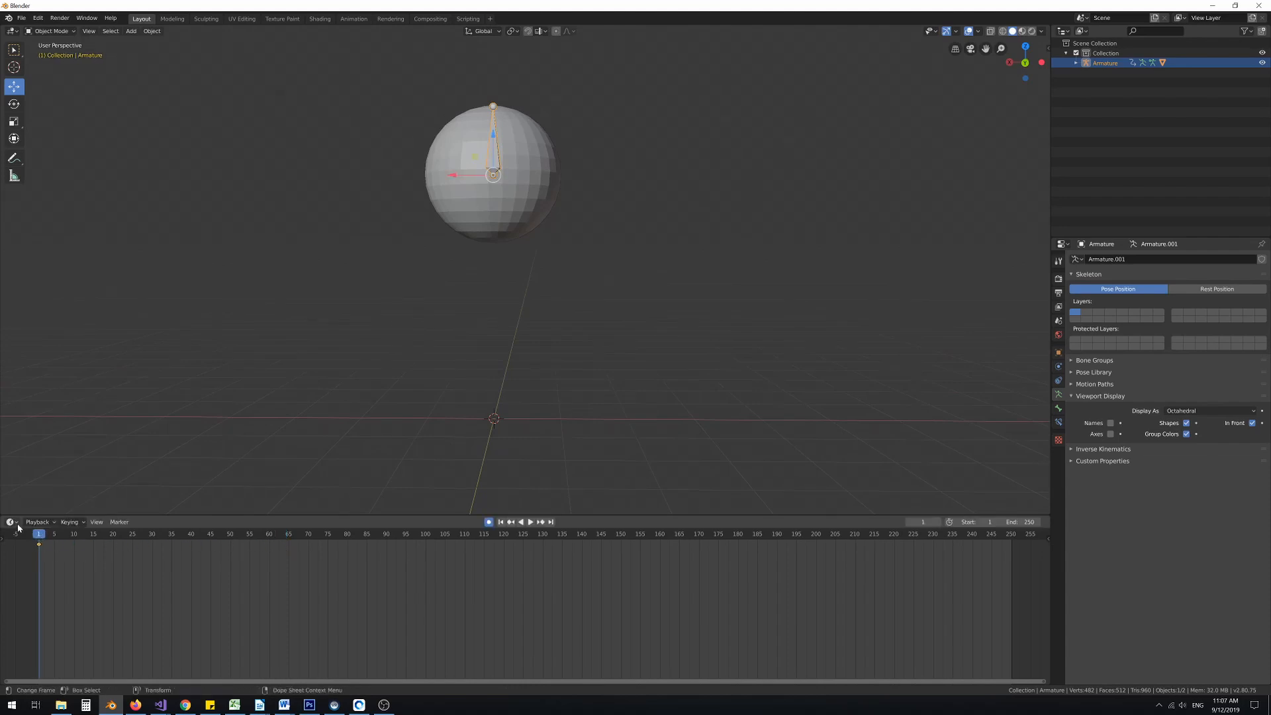
Choose Timeline as the lower editor type, and toggle auto keying off and on again
{"action": "left_click", "coordinate": [11, 523]}
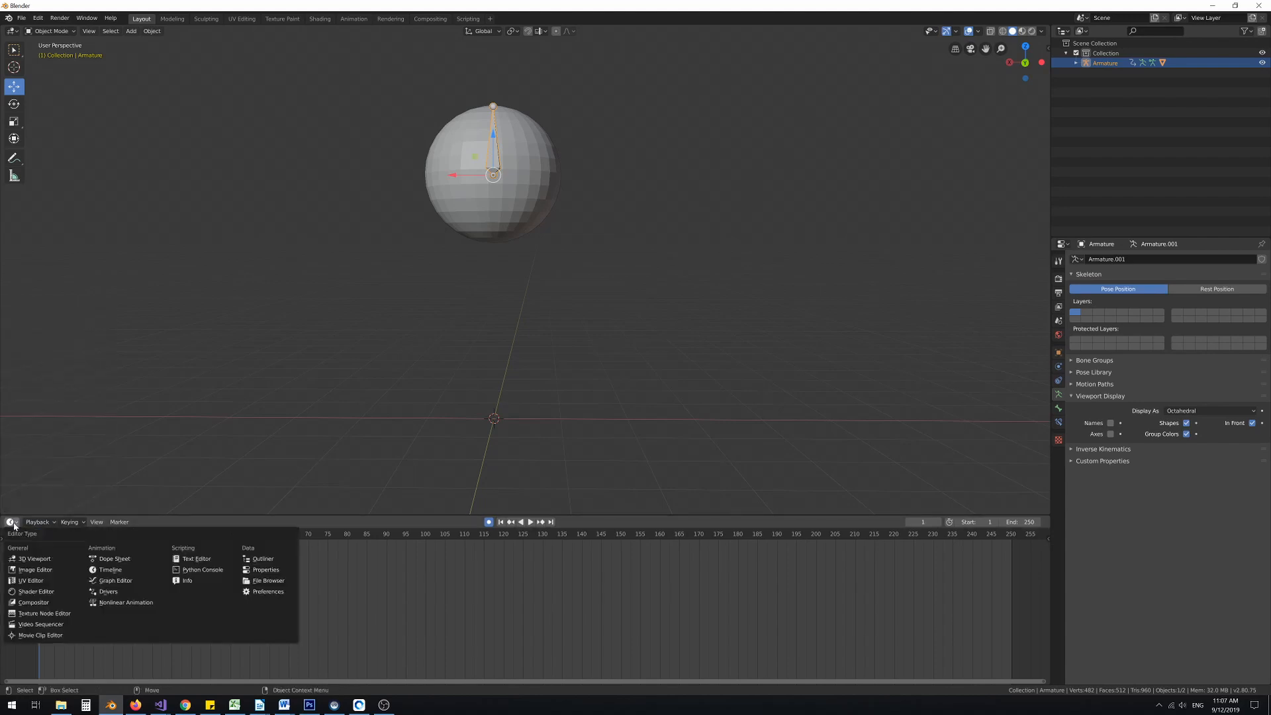
{"action": "left_click", "coordinate": [103, 571]}
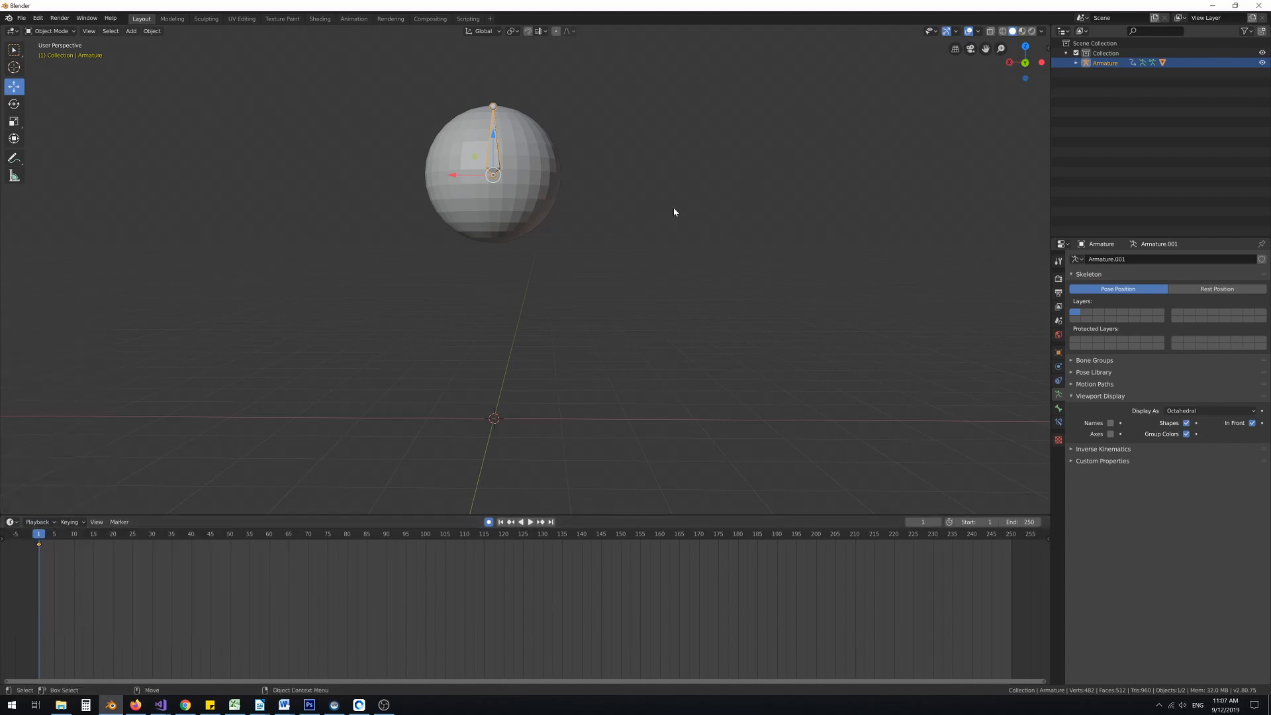
{"action": "left_click", "coordinate": [488, 523]}
{"action": "left_click", "coordinate": [489, 524]}
Nudge the armature slightly at frame 1 with auto keying on, and switch to the front orthographic view
{"action": "left_click_drag", "start_coordinate": [494, 157], "coordinate": [468, 181]}
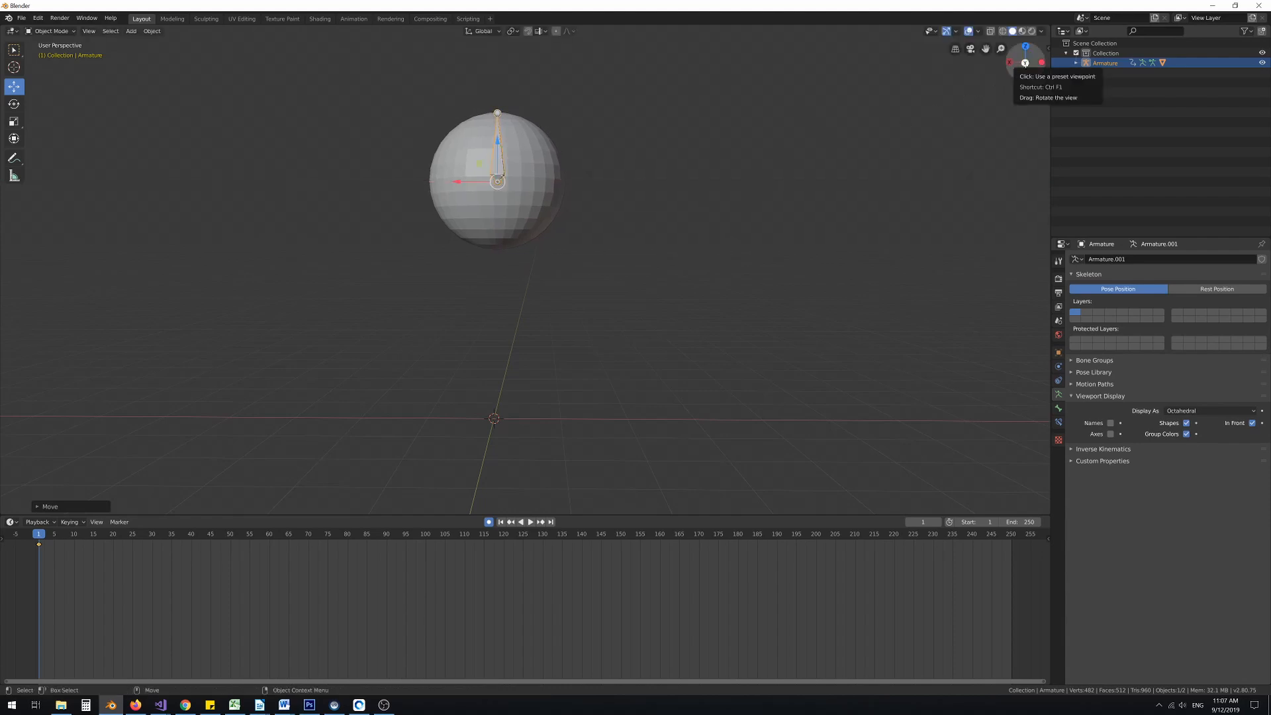
{"action": "left_click", "coordinate": [1025, 63]}
{"action": "scroll", "coordinate": [568, 248], "scroll_direction": "down", "scroll_amount": 2}
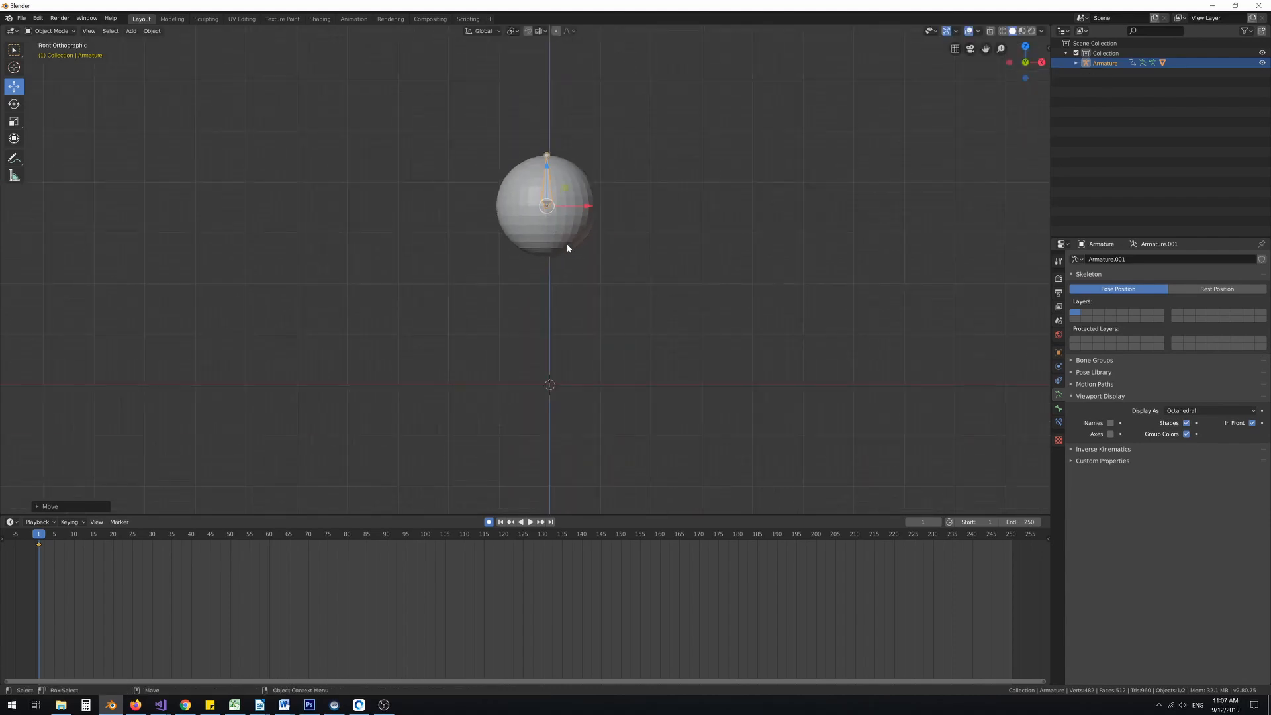
{"action": "scroll", "coordinate": [550, 217], "scroll_direction": "down", "scroll_amount": 1}
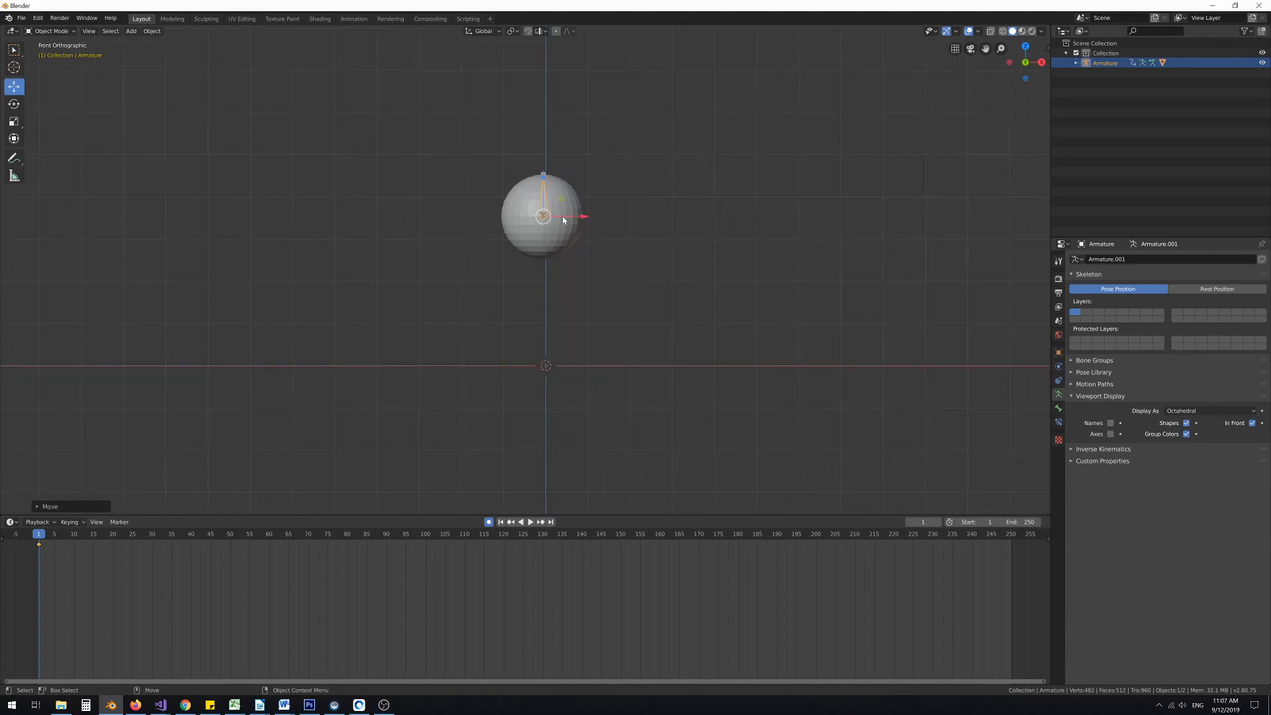
Center the armature on the Z axis at frame 1, and at frame 29 move it along positive X and down to ground level
{"action": "key", "text": "g"}
{"action": "key", "text": "x"}
{"action": "left_click", "coordinate": [559, 219]}
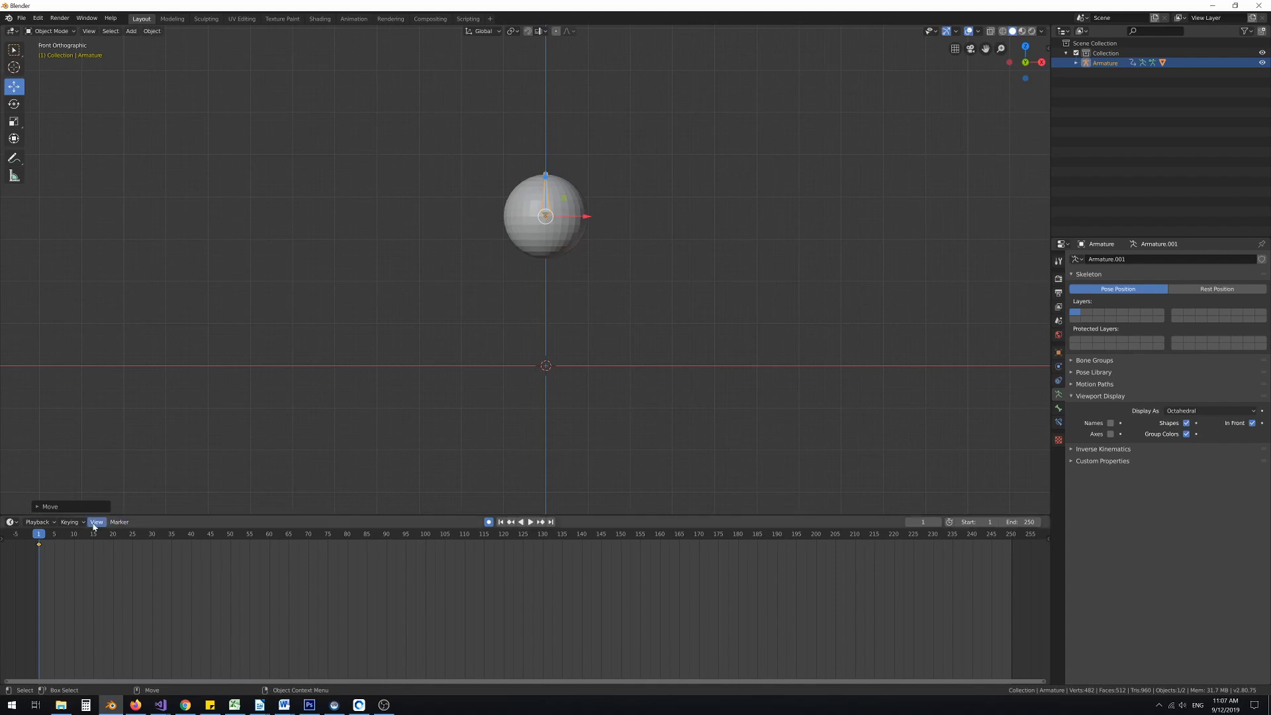
{"action": "left_click_drag", "start_coordinate": [41, 537], "coordinate": [149, 521]}
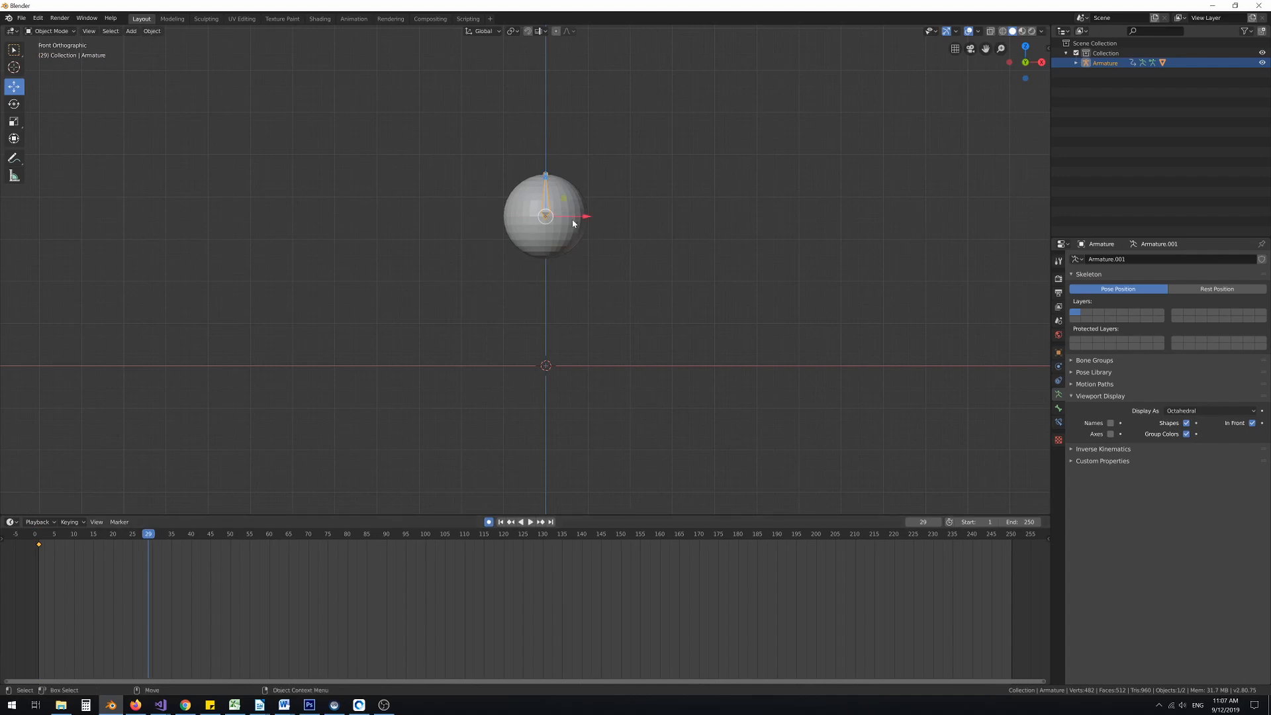
{"action": "left_click_drag", "start_coordinate": [583, 217], "coordinate": [628, 301]}
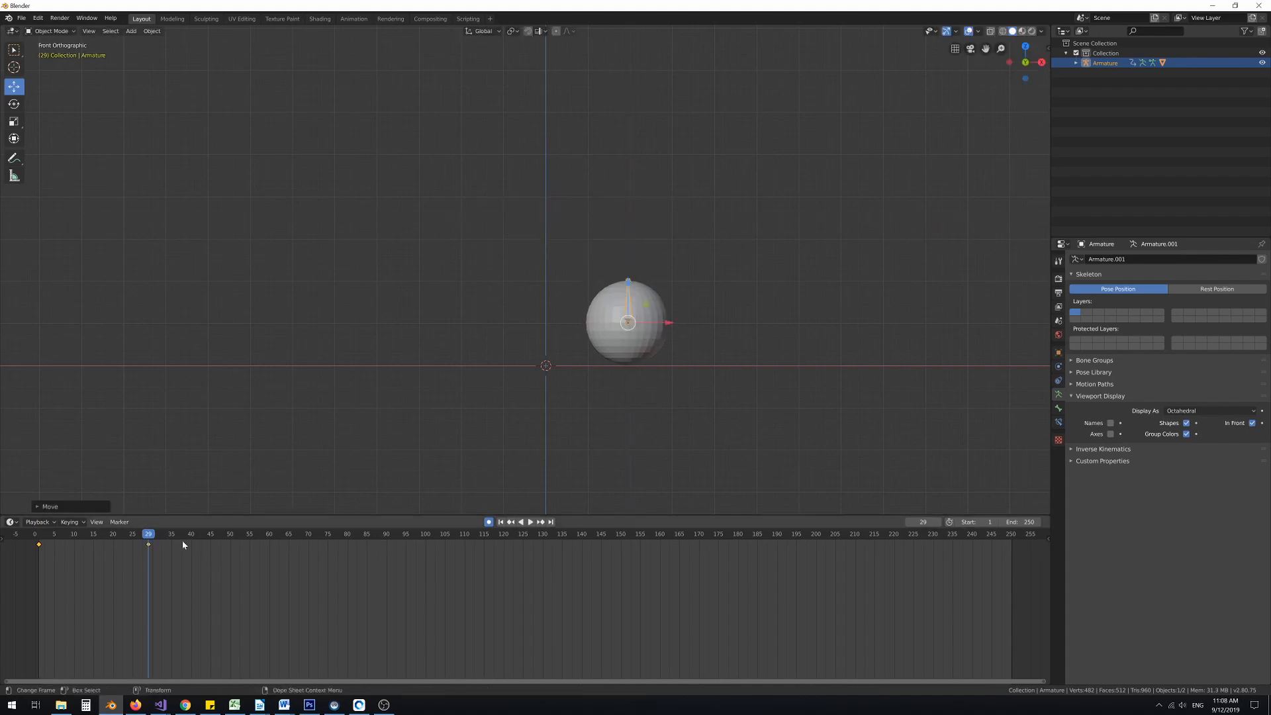
At frame 40, move the armature farther along positive X and raise it along Z to key the peak of a smaller bounce
{"action": "key", "text": "space"}
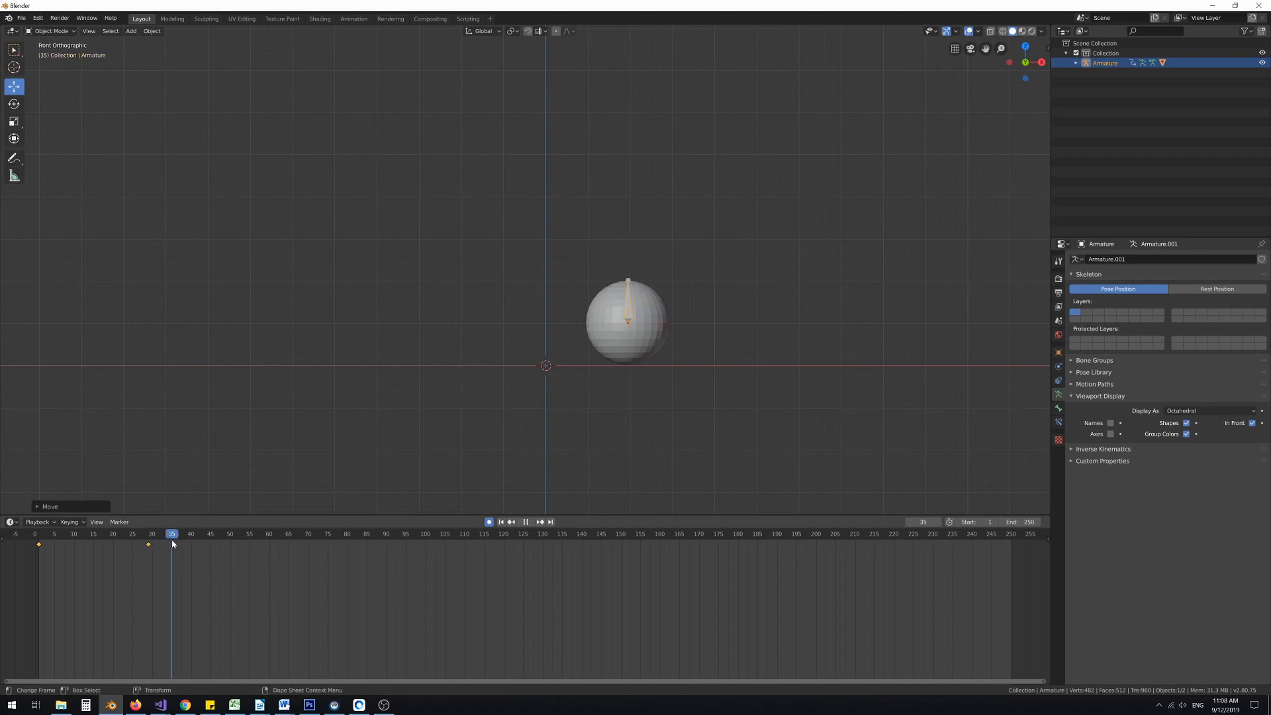
{"action": "key", "text": "space"}
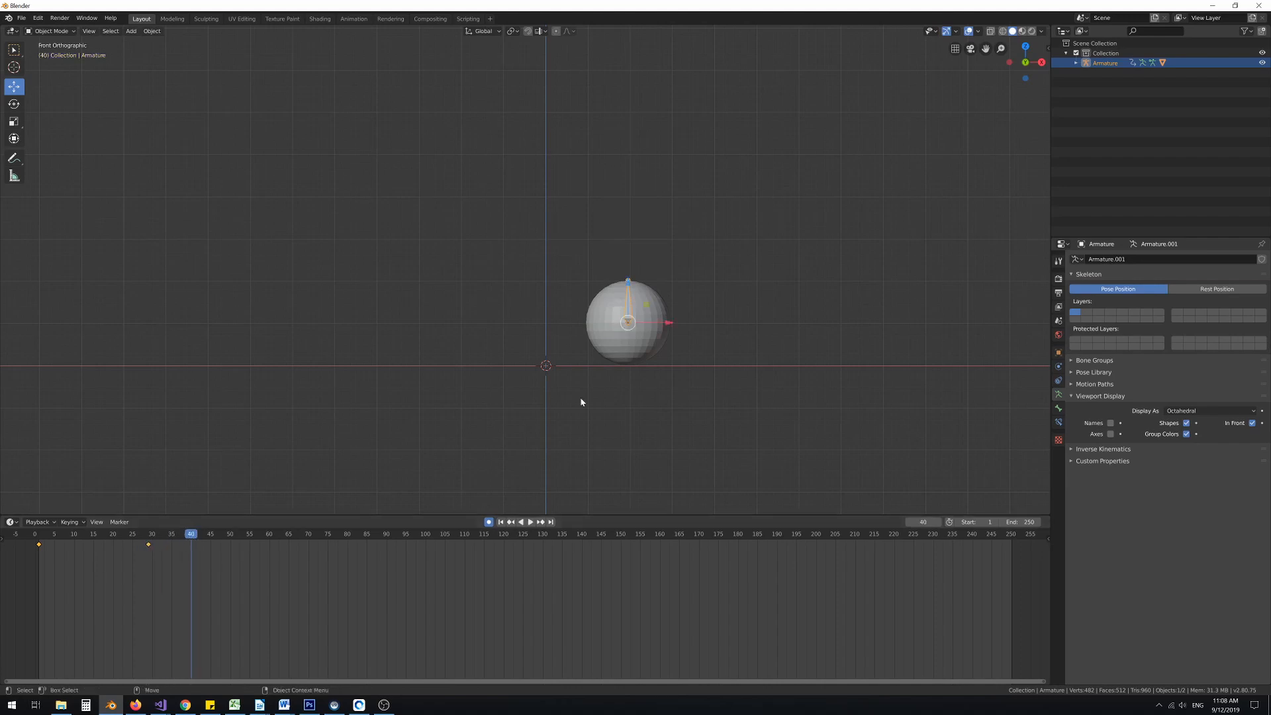
{"action": "key", "text": "g"}
{"action": "key", "text": "x"}
{"action": "left_click", "coordinate": [697, 326]}
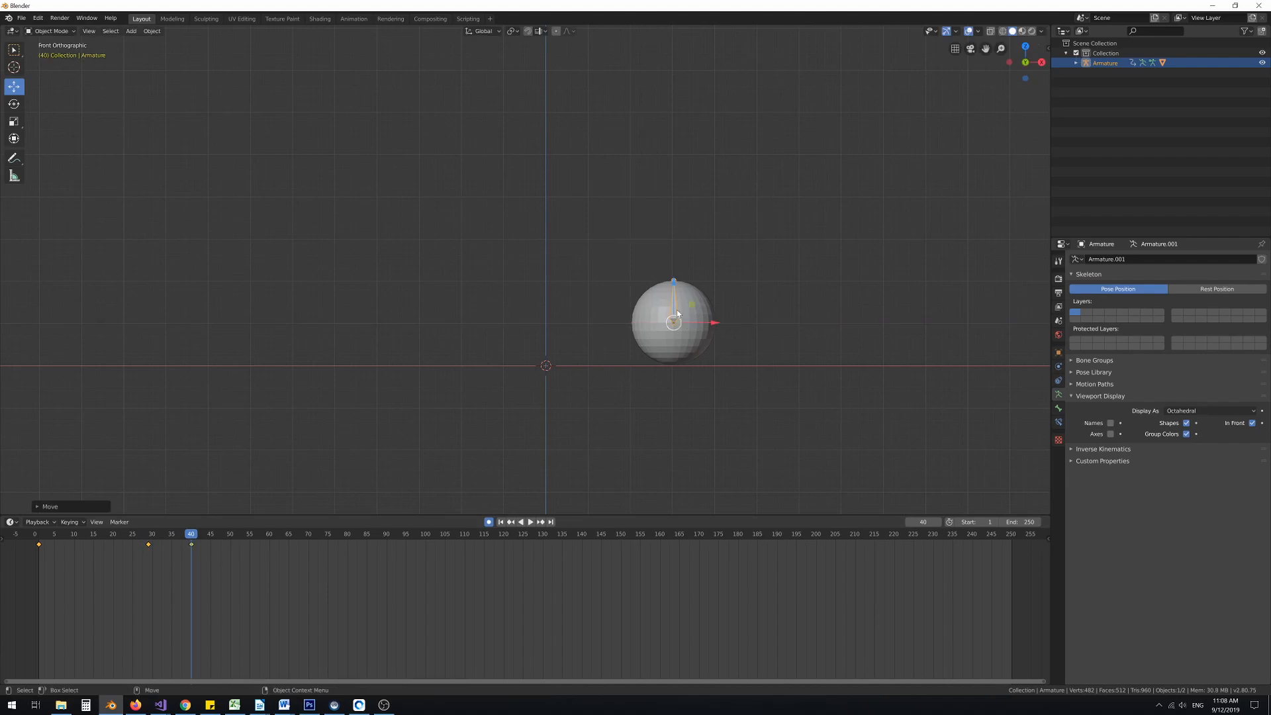
{"action": "key", "text": "g"}
{"action": "key", "text": "z"}
{"action": "left_click", "coordinate": [673, 266]}
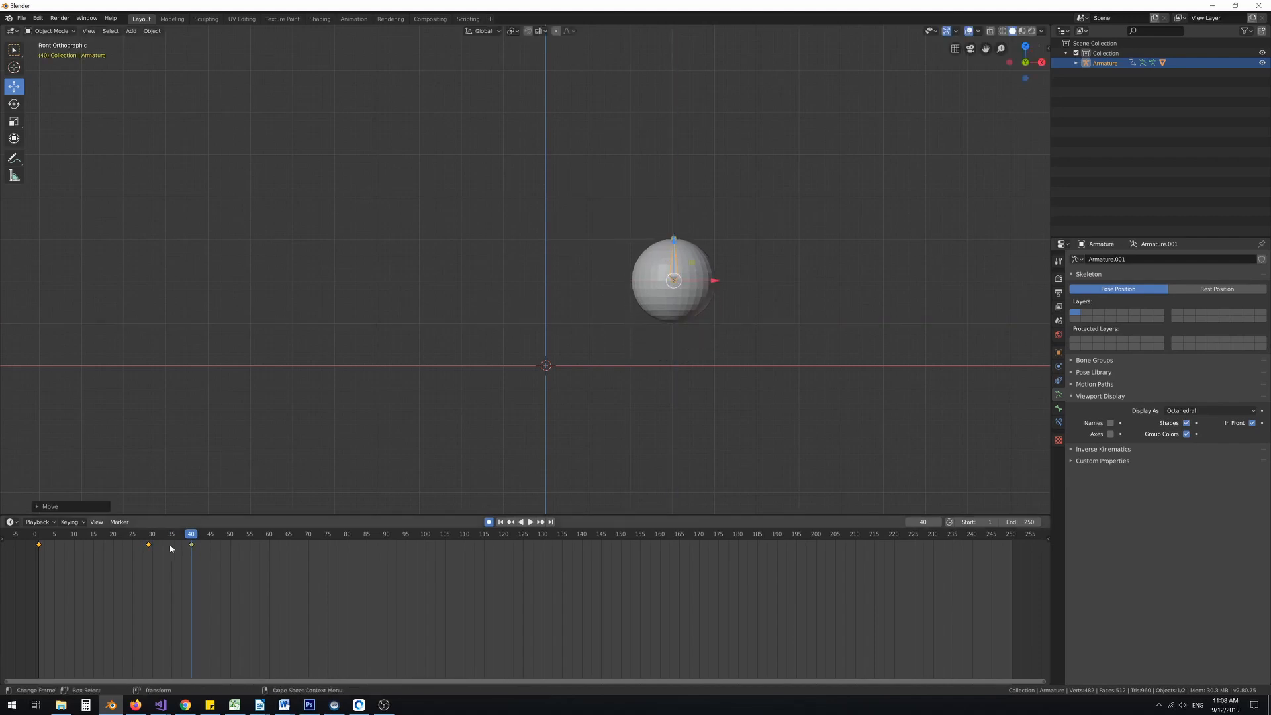
Key the armature farther along X and back at ground level at frame 50, and key it still farther along X at frame 70
{"action": "left_click_drag", "start_coordinate": [192, 535], "coordinate": [231, 533]}
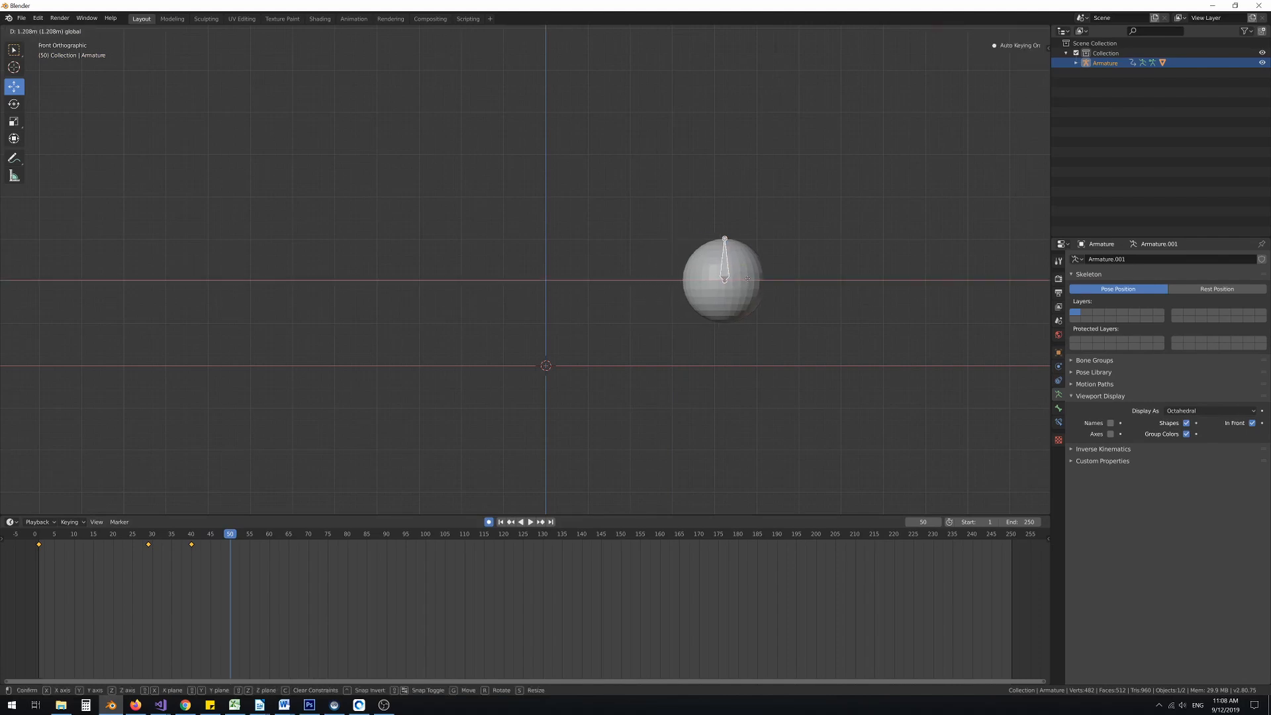
{"action": "left_click", "coordinate": [737, 257]}
{"action": "left_click_drag", "start_coordinate": [729, 259], "coordinate": [729, 299]}
{"action": "left_click_drag", "start_coordinate": [292, 534], "coordinate": [308, 534]}
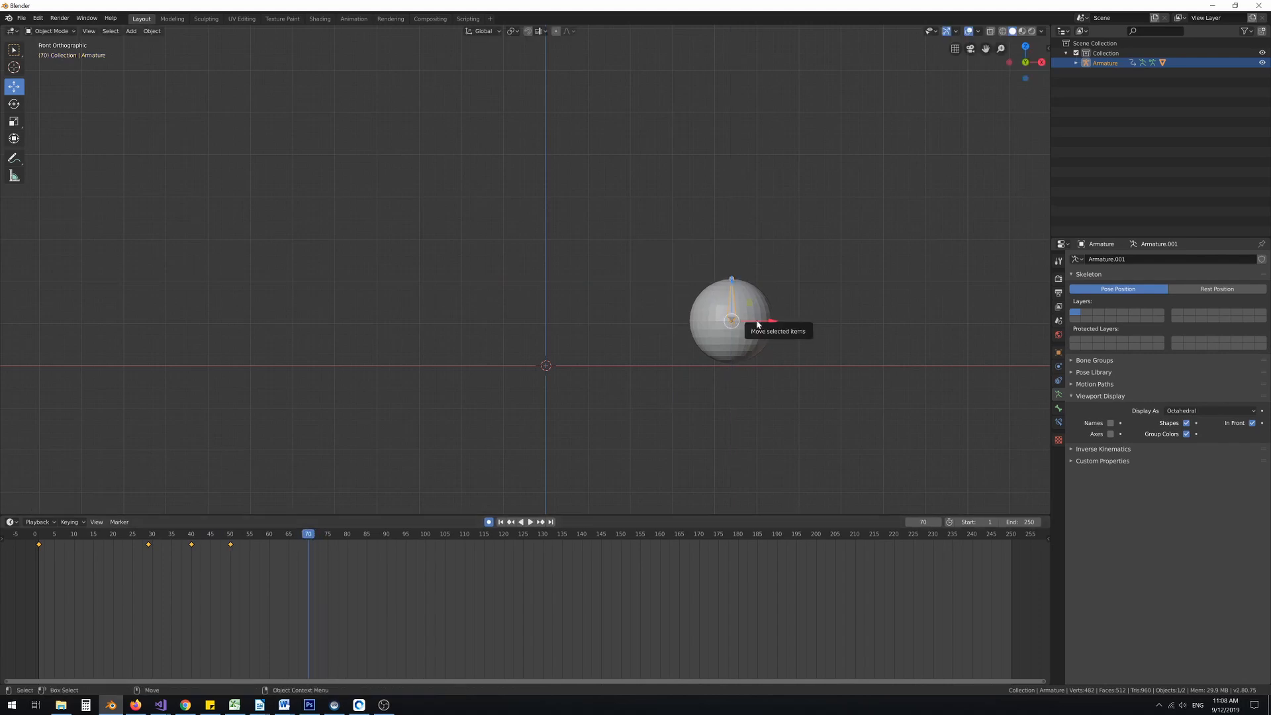
{"action": "left_click_drag", "start_coordinate": [760, 325], "coordinate": [856, 328]}
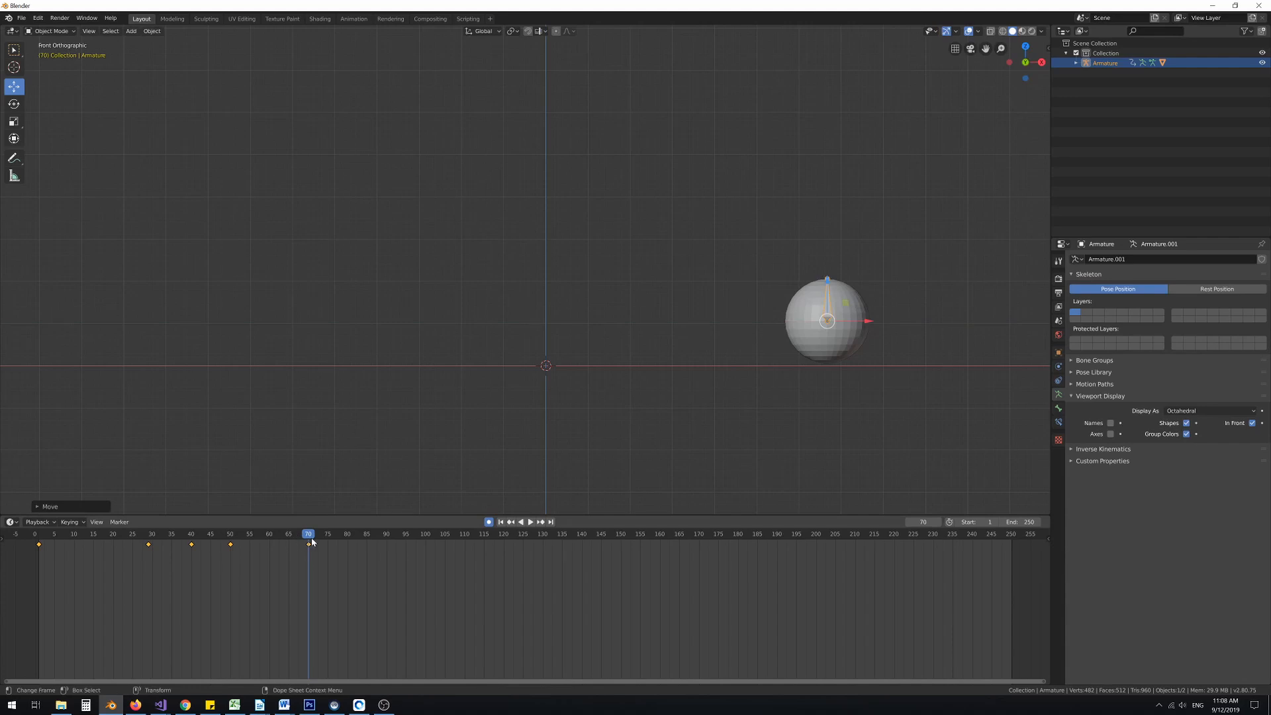
Play the bounce animation from frame 1 to check the motion, and return to the first frame
{"action": "left_click_drag", "start_coordinate": [310, 539], "coordinate": [38, 547]}
{"action": "left_click", "coordinate": [530, 522]}
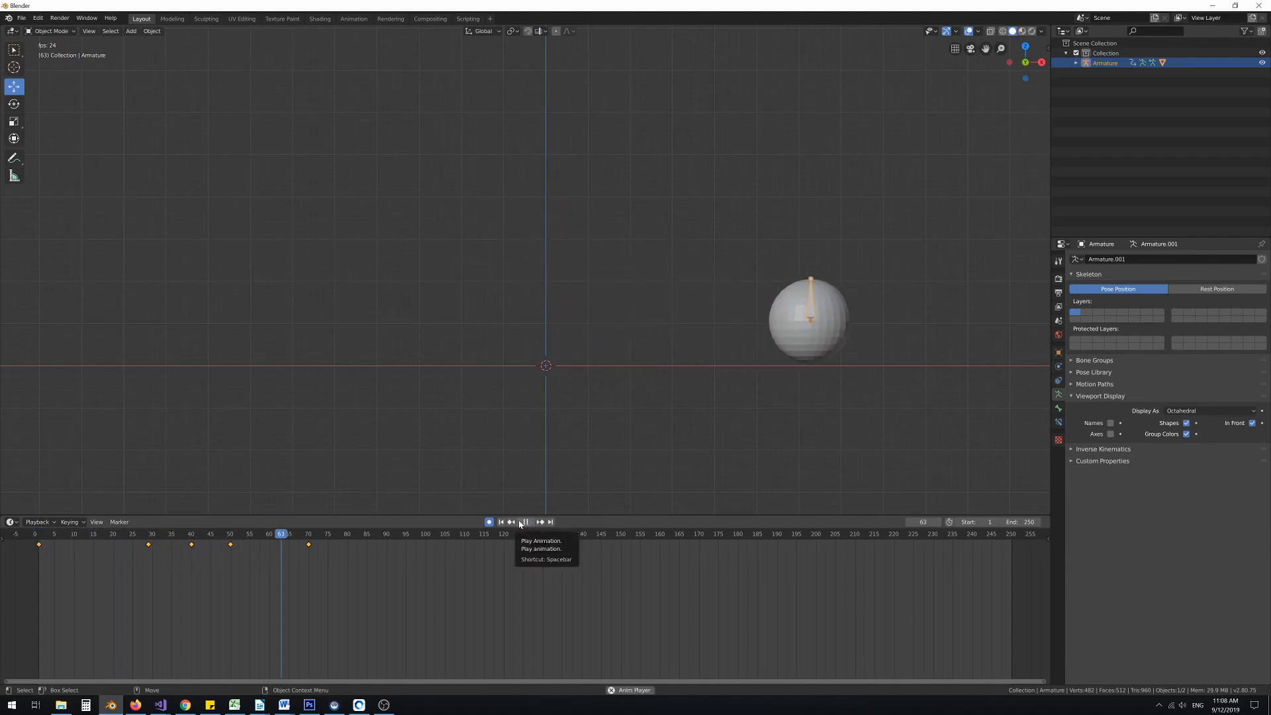
{"action": "left_click", "coordinate": [526, 523]}
{"action": "left_click", "coordinate": [501, 522]}
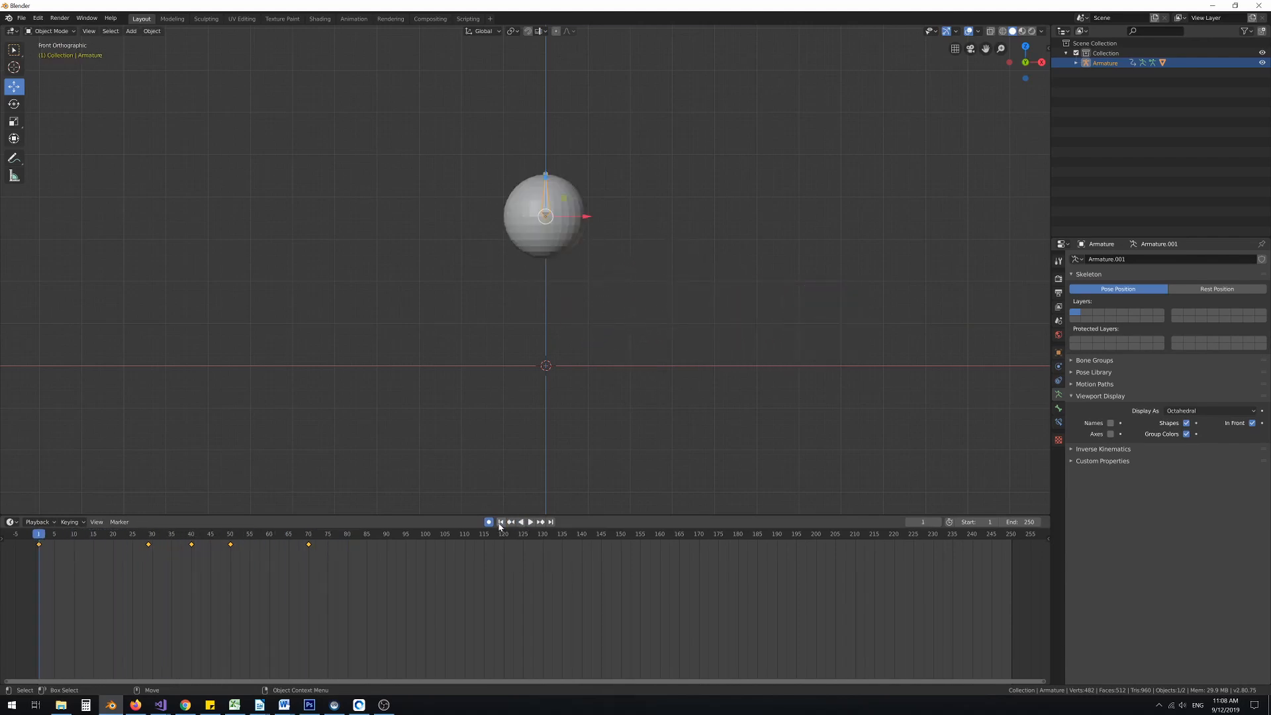
Switch the lower editor from the Timeline to the Graph Editor and expand the armature's Object Transforms channels
{"action": "left_click", "coordinate": [12, 523]}
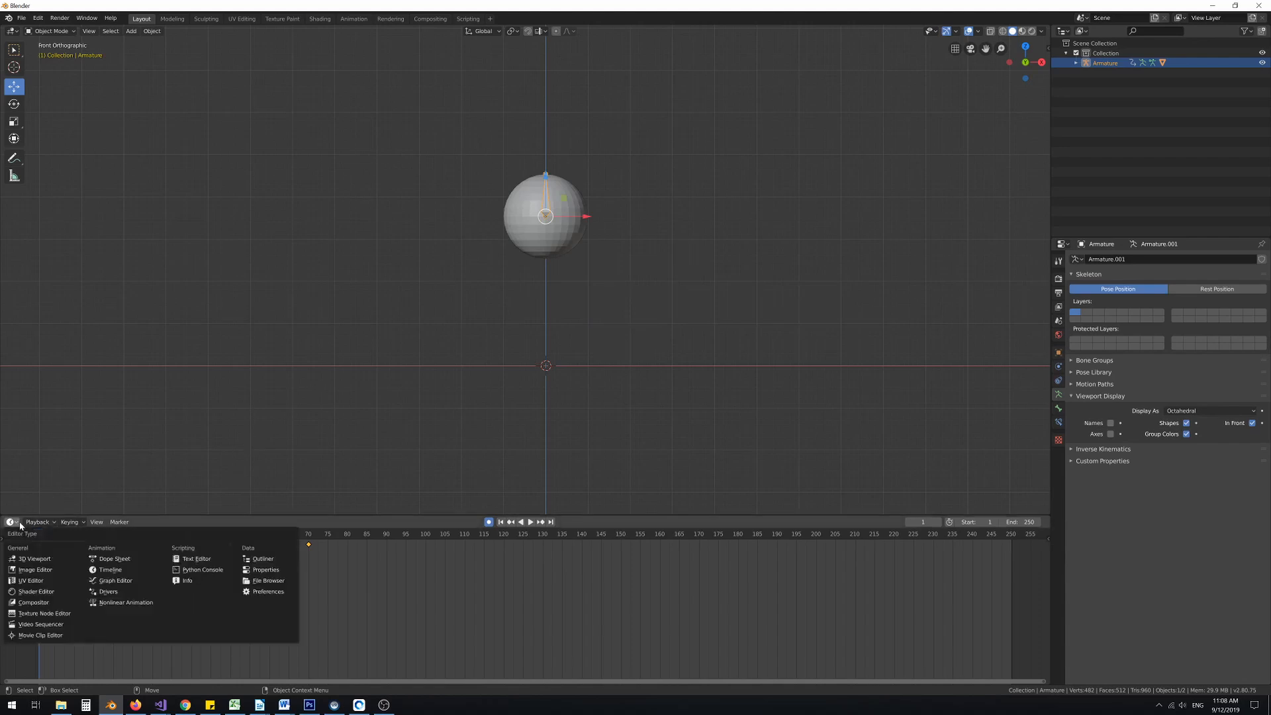
{"action": "left_click", "coordinate": [12, 523]}
{"action": "left_click", "coordinate": [12, 523]}
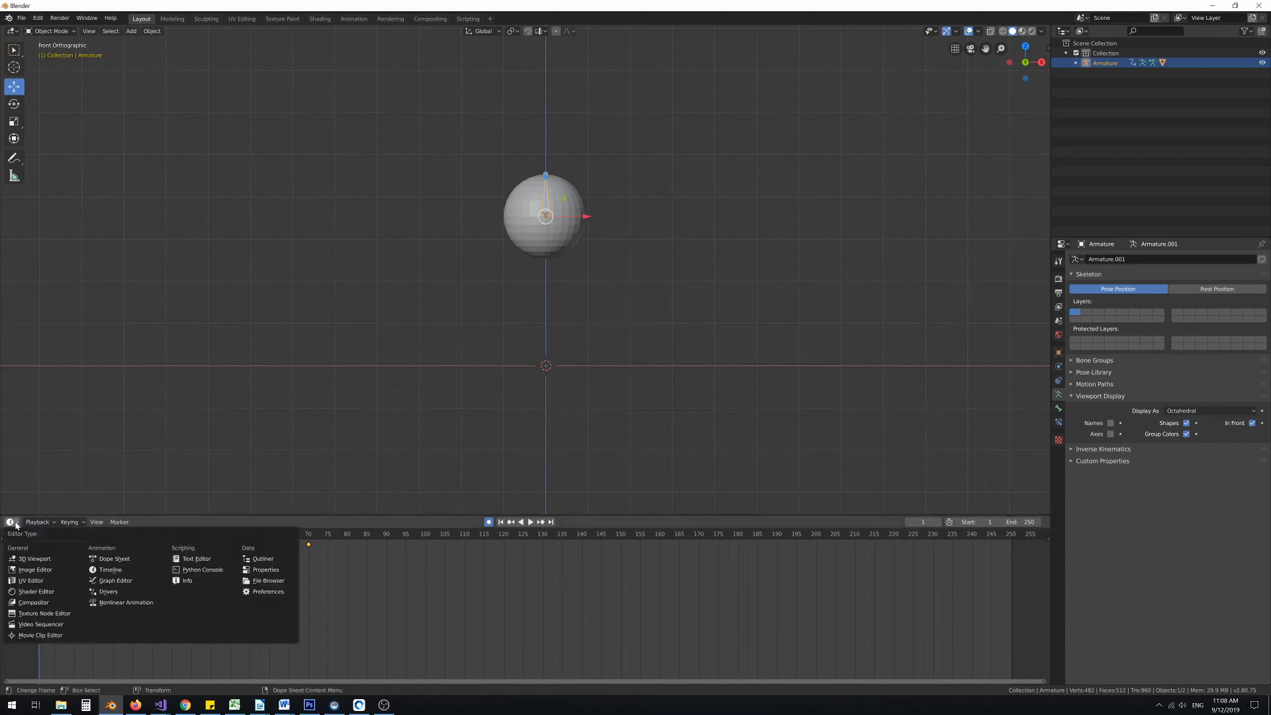
{"action": "left_click", "coordinate": [110, 581]}
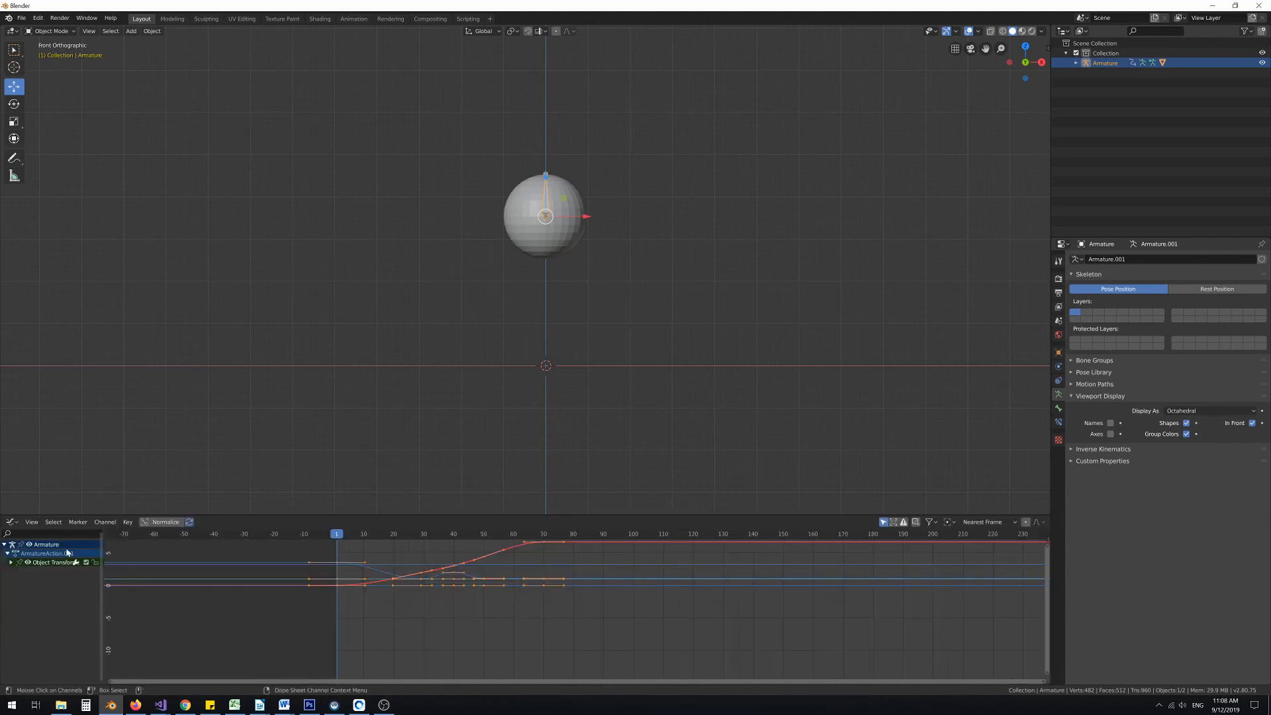
{"action": "left_click", "coordinate": [12, 563]}
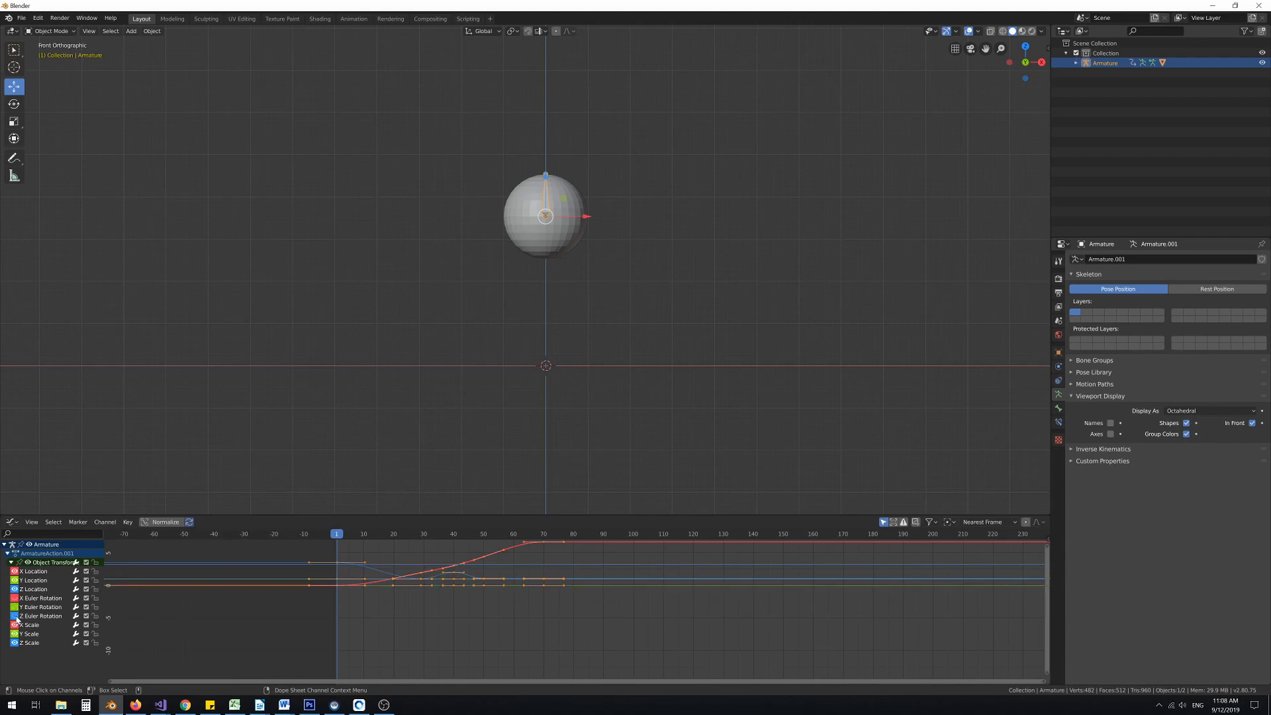
Hide the rotation and scale curves, select the Z Location channel, and enlarge the Graph Editor area
{"action": "left_click", "coordinate": [16, 644]}
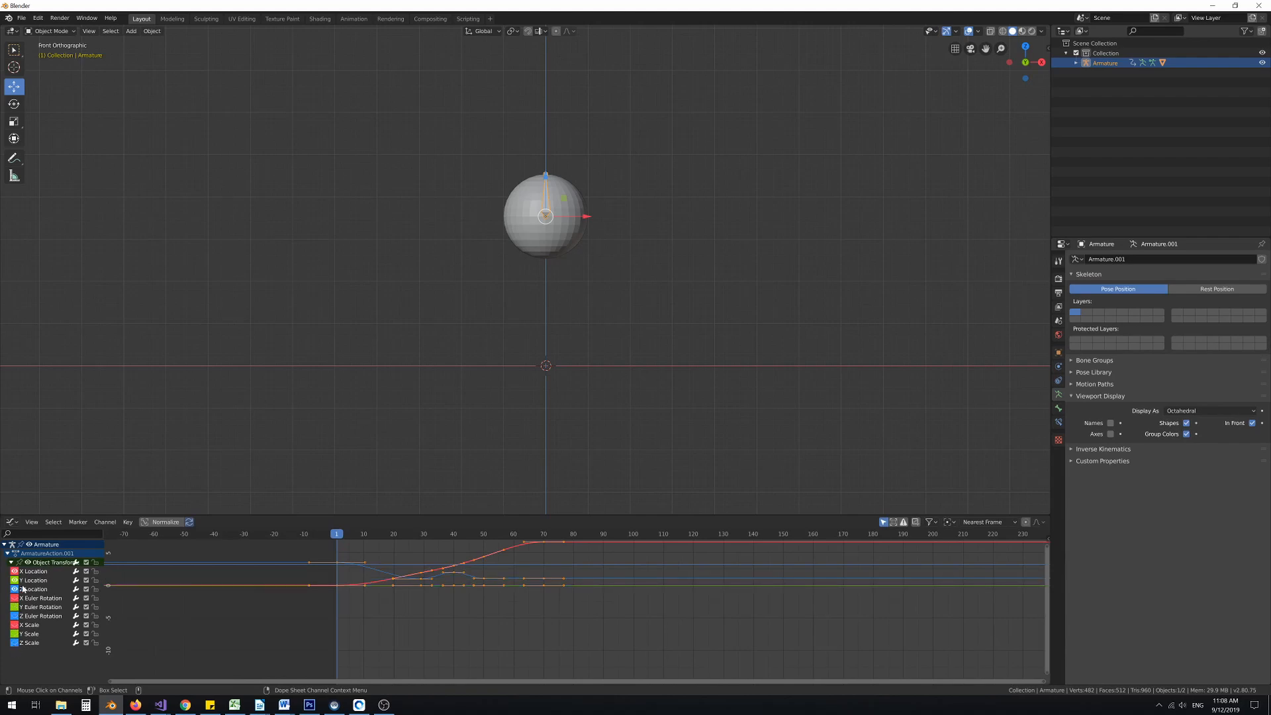
{"action": "left_click", "coordinate": [29, 590]}
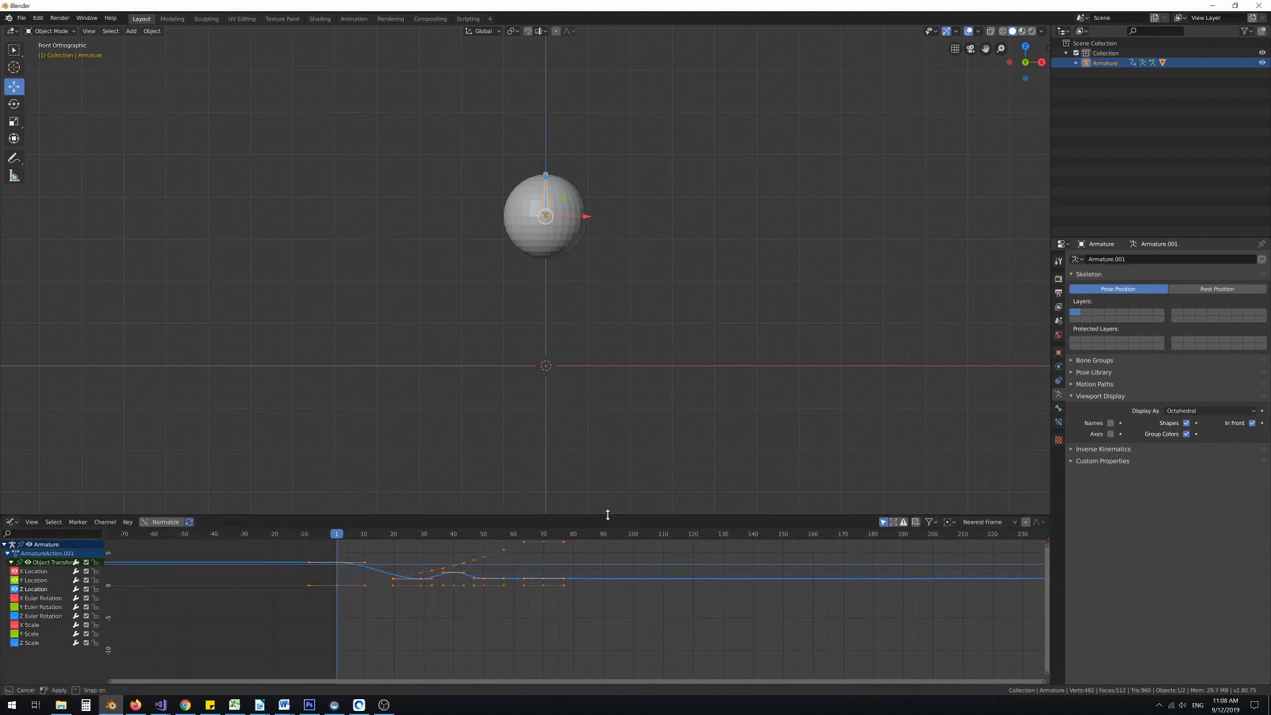
{"action": "left_click_drag", "start_coordinate": [607, 515], "coordinate": [593, 259]}
{"action": "scroll", "coordinate": [586, 292], "scroll_direction": "up", "scroll_amount": 2}
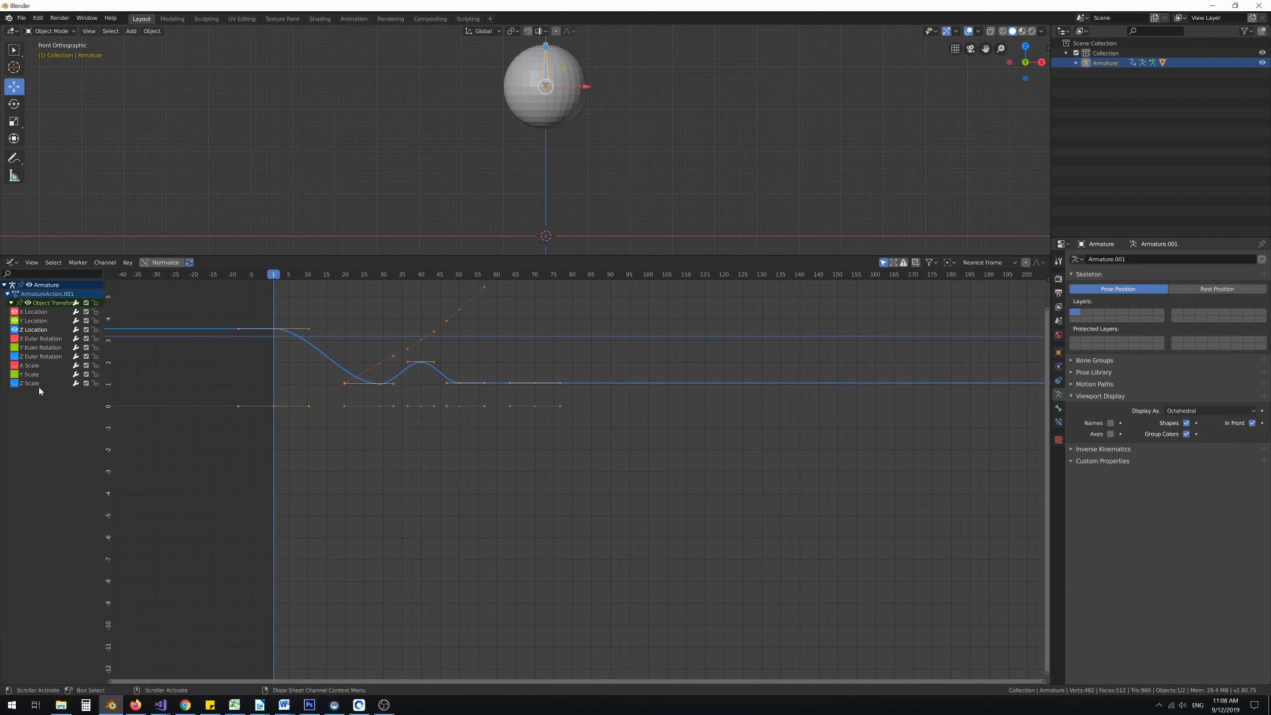
Hide the X and Y Location curves to isolate Z Location, and deselect all of its keyframes
{"action": "left_click", "coordinate": [32, 339]}
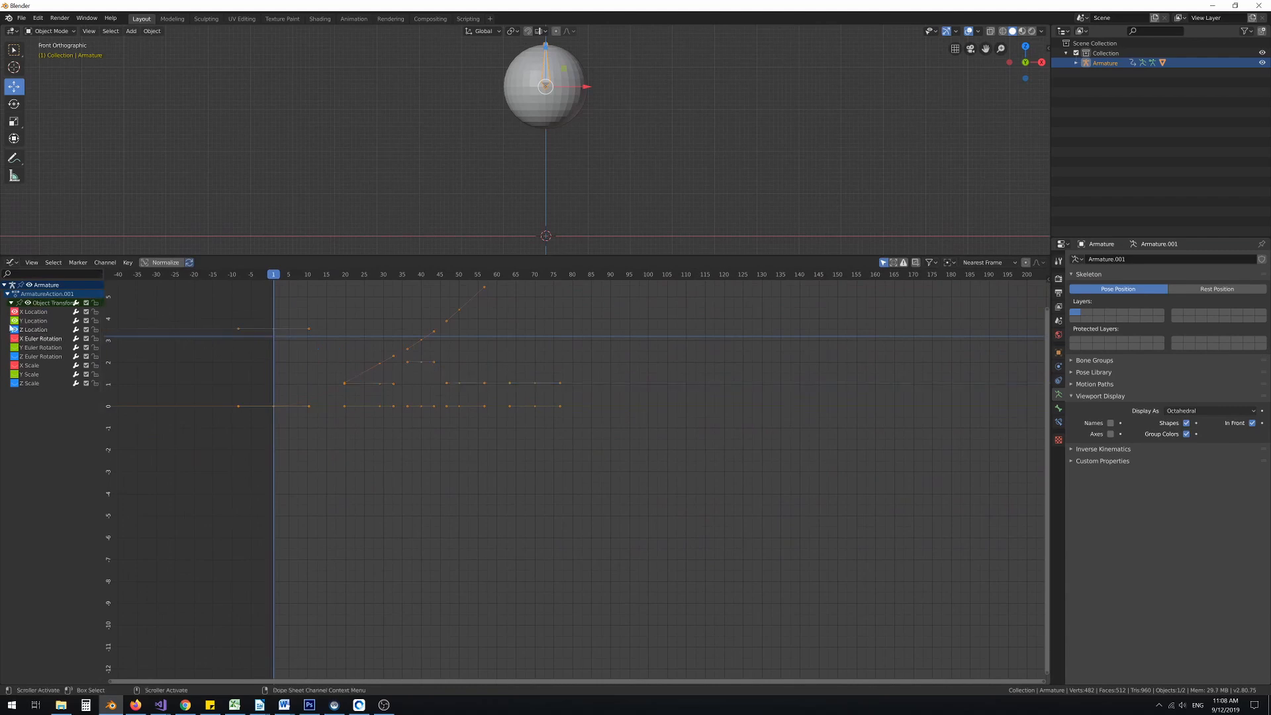
{"action": "left_click", "coordinate": [13, 321]}
{"action": "left_click", "coordinate": [14, 311]}
{"action": "scroll", "coordinate": [196, 307], "scroll_direction": "up", "scroll_amount": 1}
{"action": "left_click", "coordinate": [25, 329]}
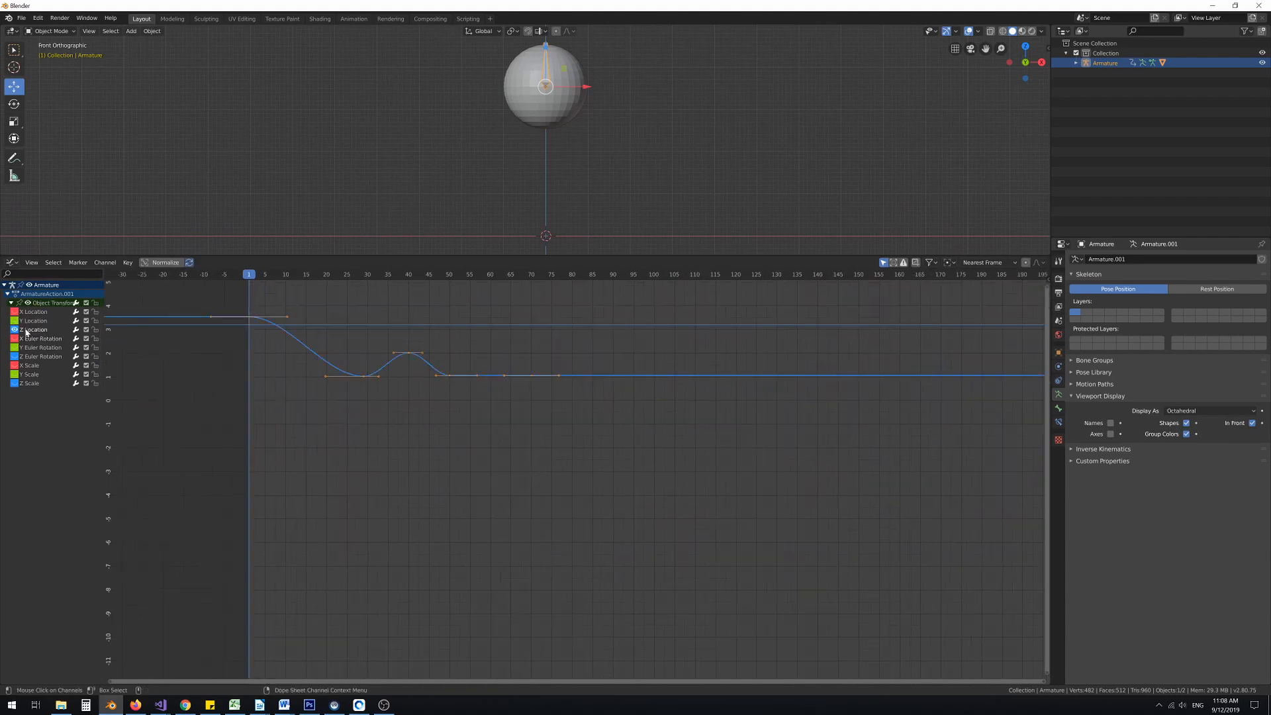
{"action": "scroll", "coordinate": [349, 414], "scroll_direction": "up", "scroll_amount": 1}
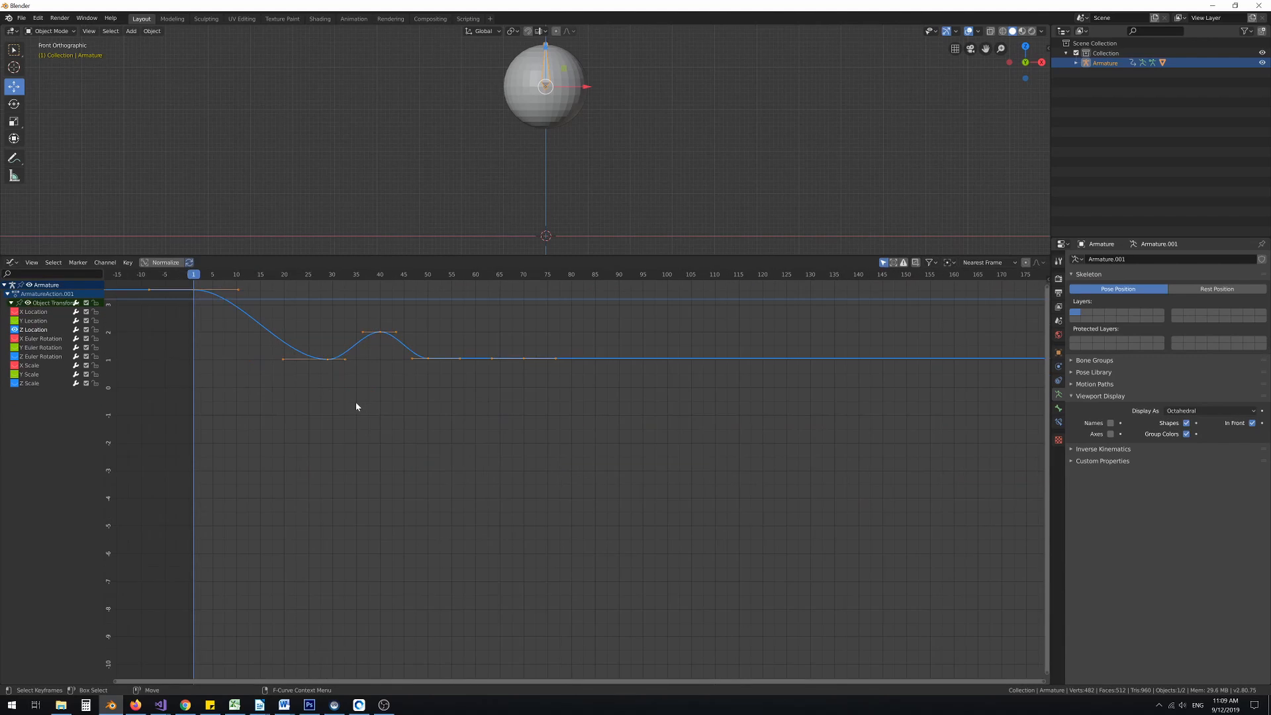
{"action": "left_click", "coordinate": [361, 413]}
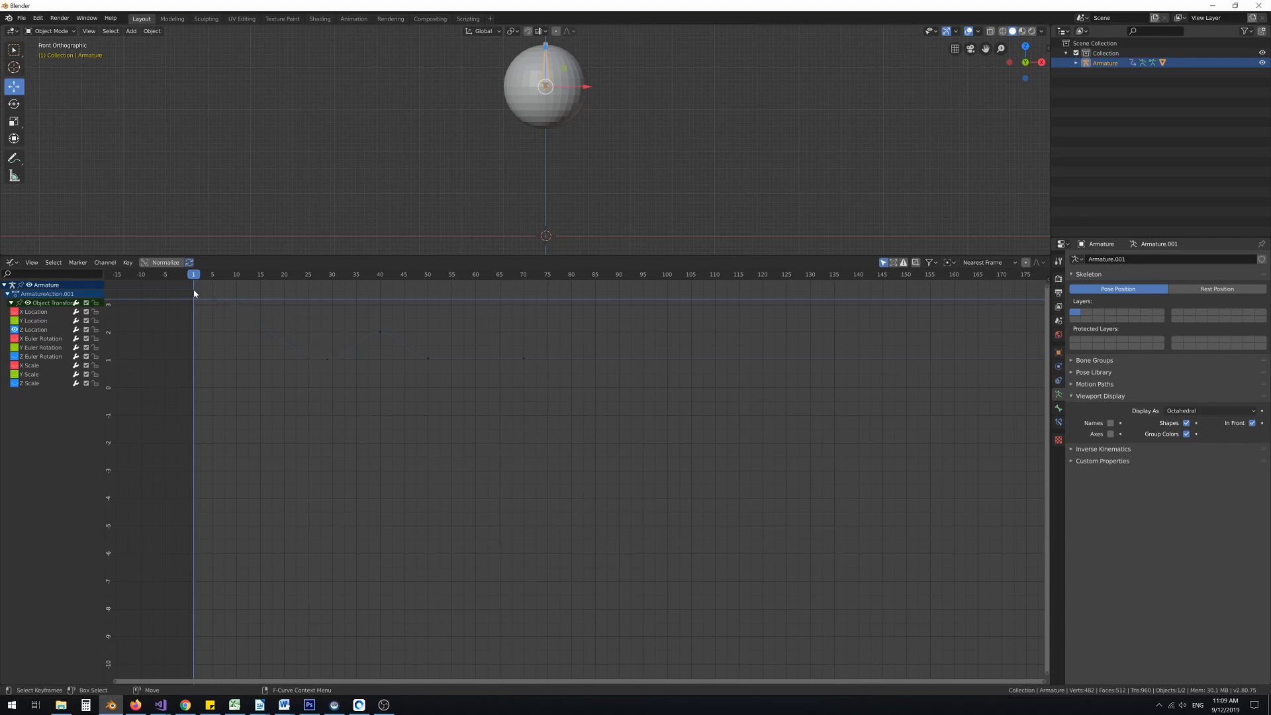
{"action": "left_click", "coordinate": [30, 331]}
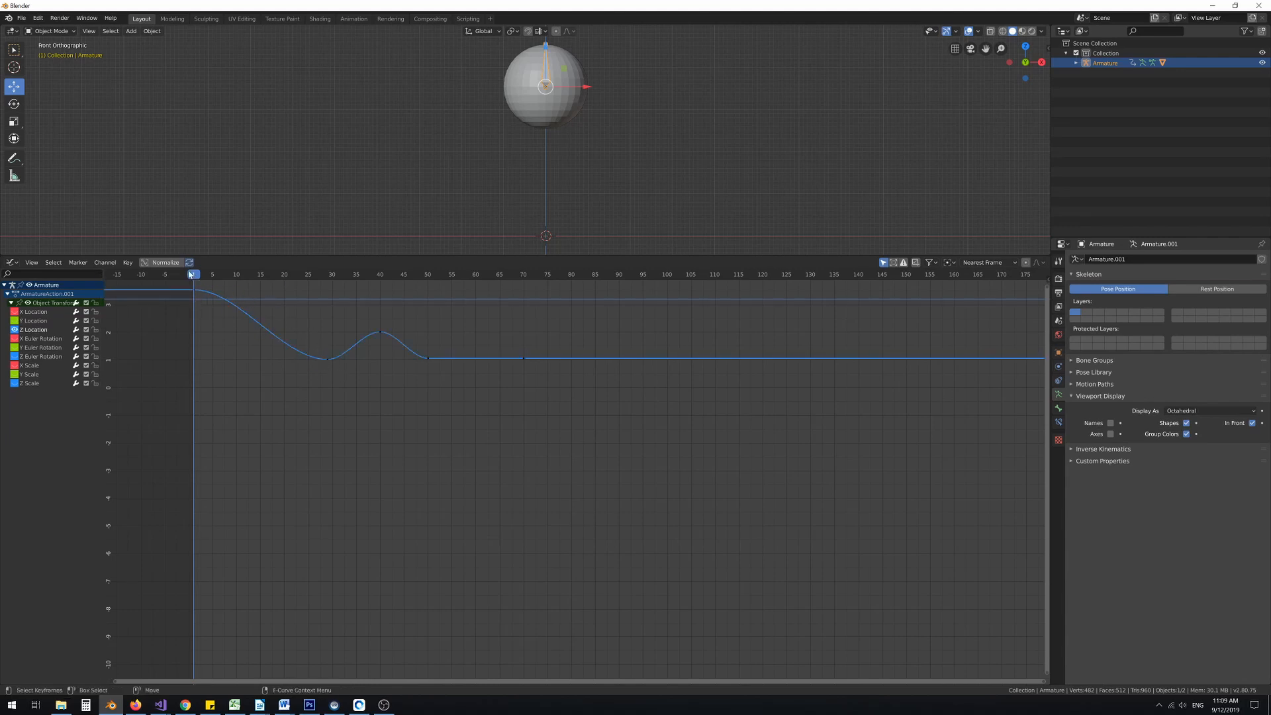
Set the interpolation of the Z Location keyframes at frames 1 and 29 to Quadratic
{"action": "mouse_move", "coordinate": [195, 277]}
{"action": "left_mouse_down"}
{"action": "mouse_move", "coordinate": [331, 286]}
{"action": "mouse_move", "coordinate": [285, 278]}
{"action": "mouse_move", "coordinate": [328, 275]}
{"action": "mouse_move", "coordinate": [194, 270]}
{"action": "left_mouse_up"}
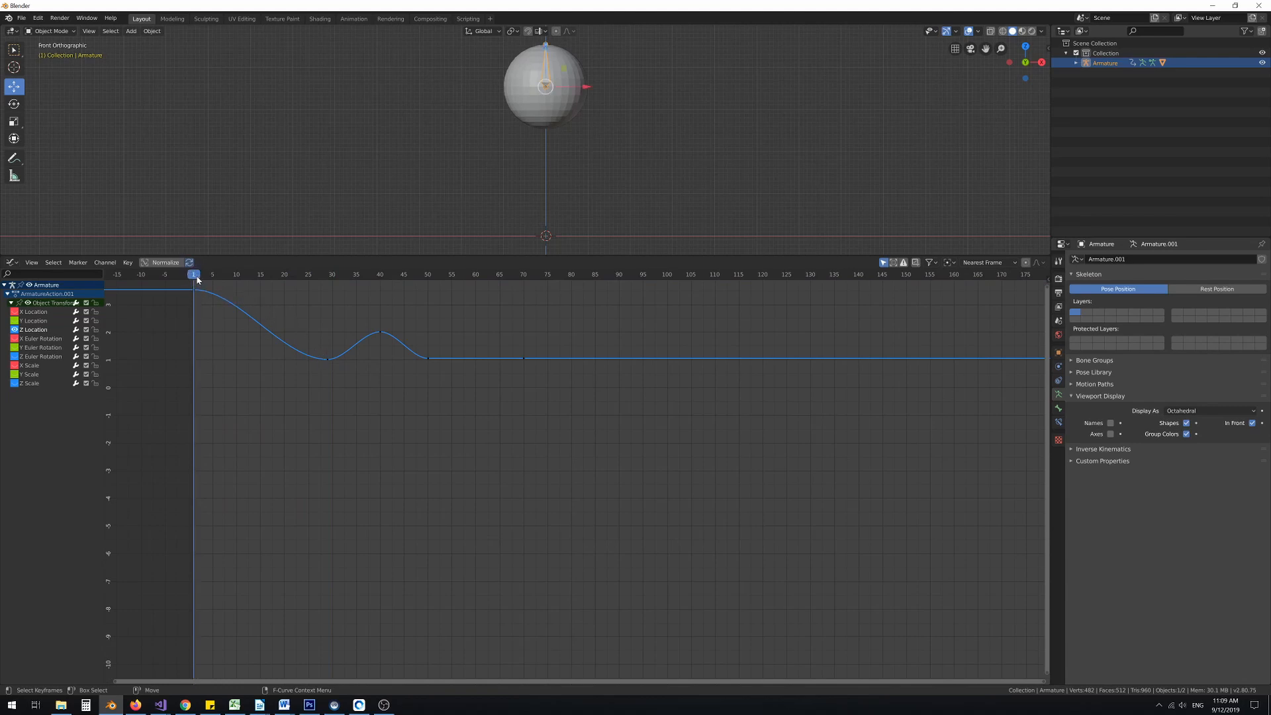
{"action": "left_click_drag", "start_coordinate": [196, 279], "coordinate": [336, 379]}
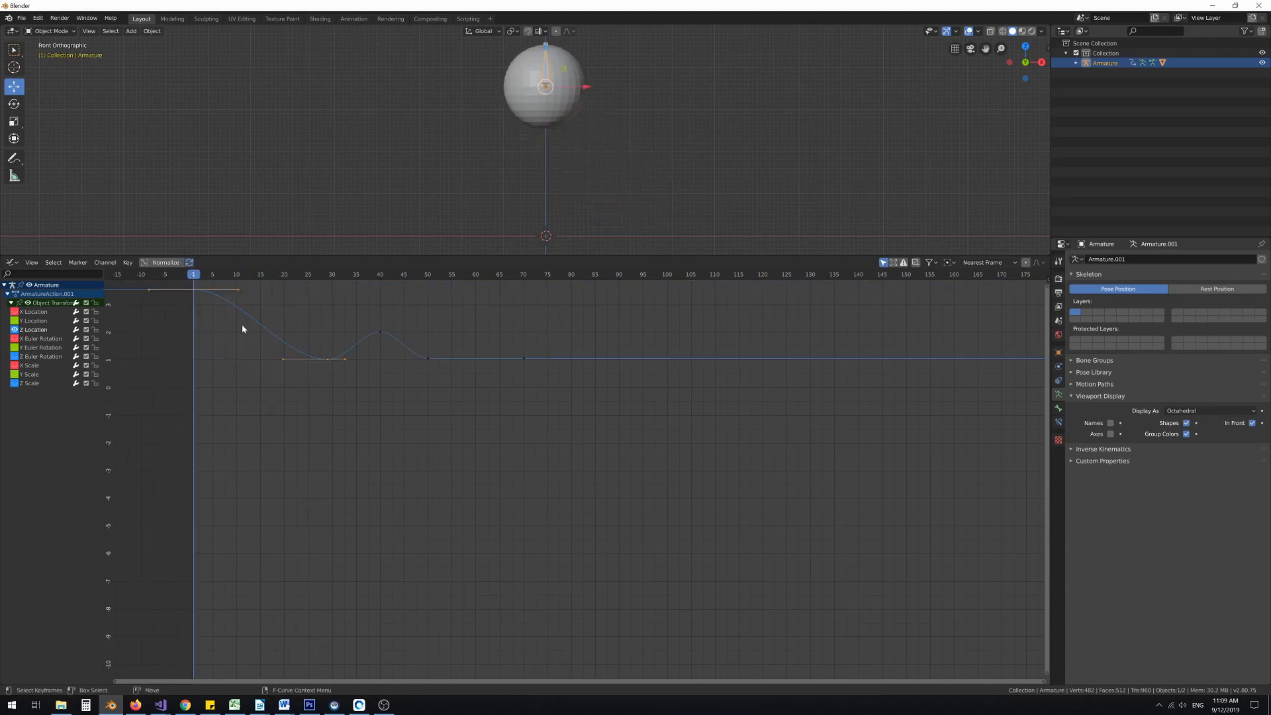
{"action": "right_click", "coordinate": [192, 293]}
{"action": "mouse_move", "coordinate": [192, 291]}
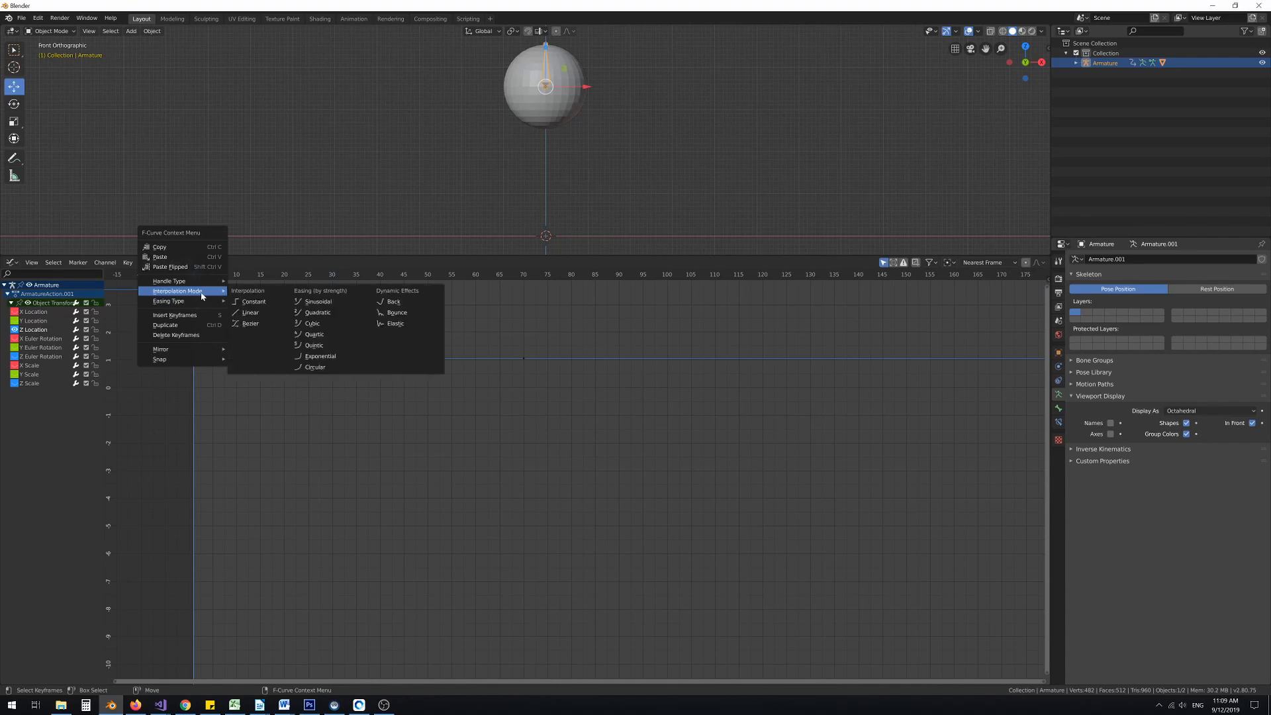
{"action": "left_click", "coordinate": [315, 315]}
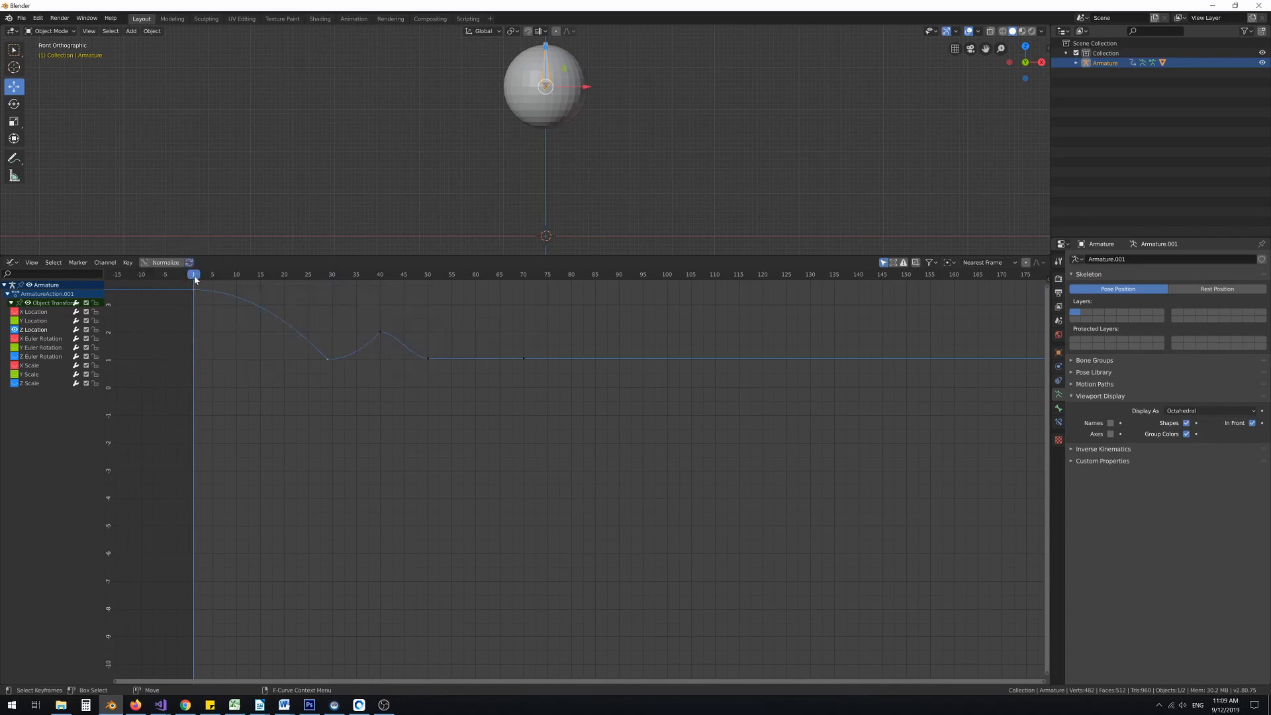
Apply Ease Out easing to the rising part of the Z Location bounce that starts at frame 29
{"action": "left_click_drag", "start_coordinate": [193, 278], "coordinate": [472, 392]}
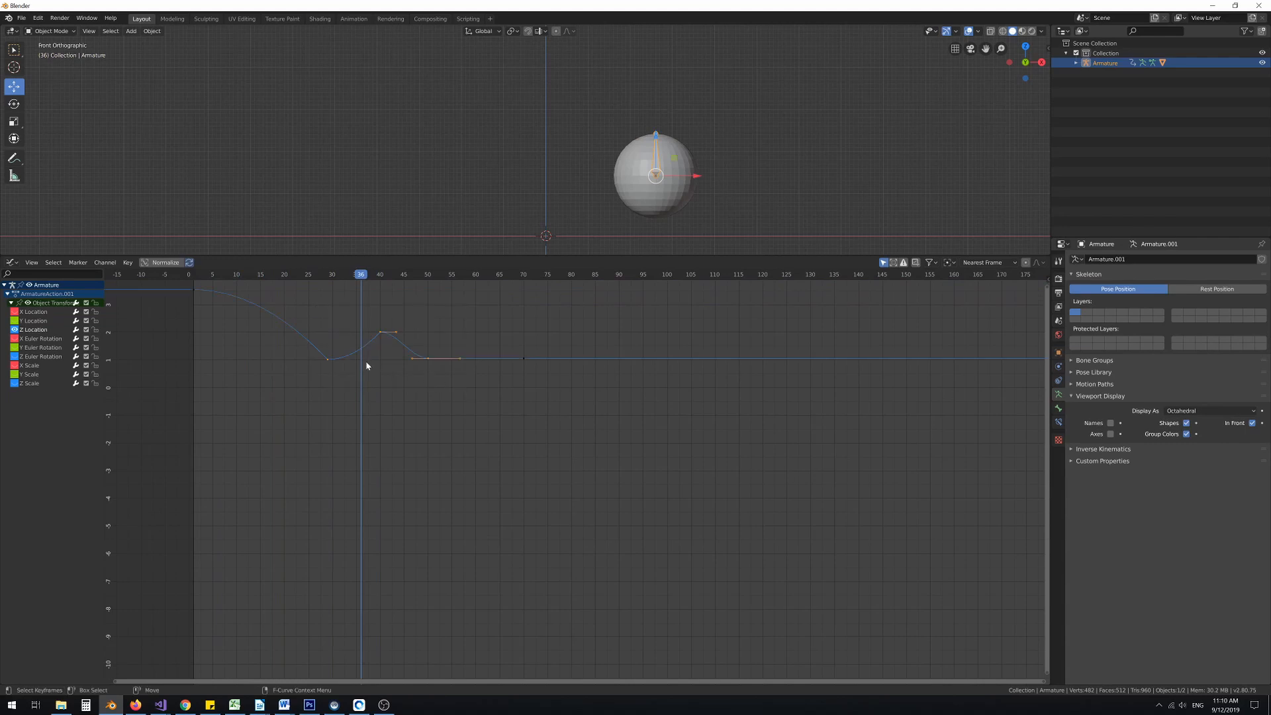
{"action": "right_click", "coordinate": [329, 362]}
{"action": "mouse_move", "coordinate": [333, 364]}
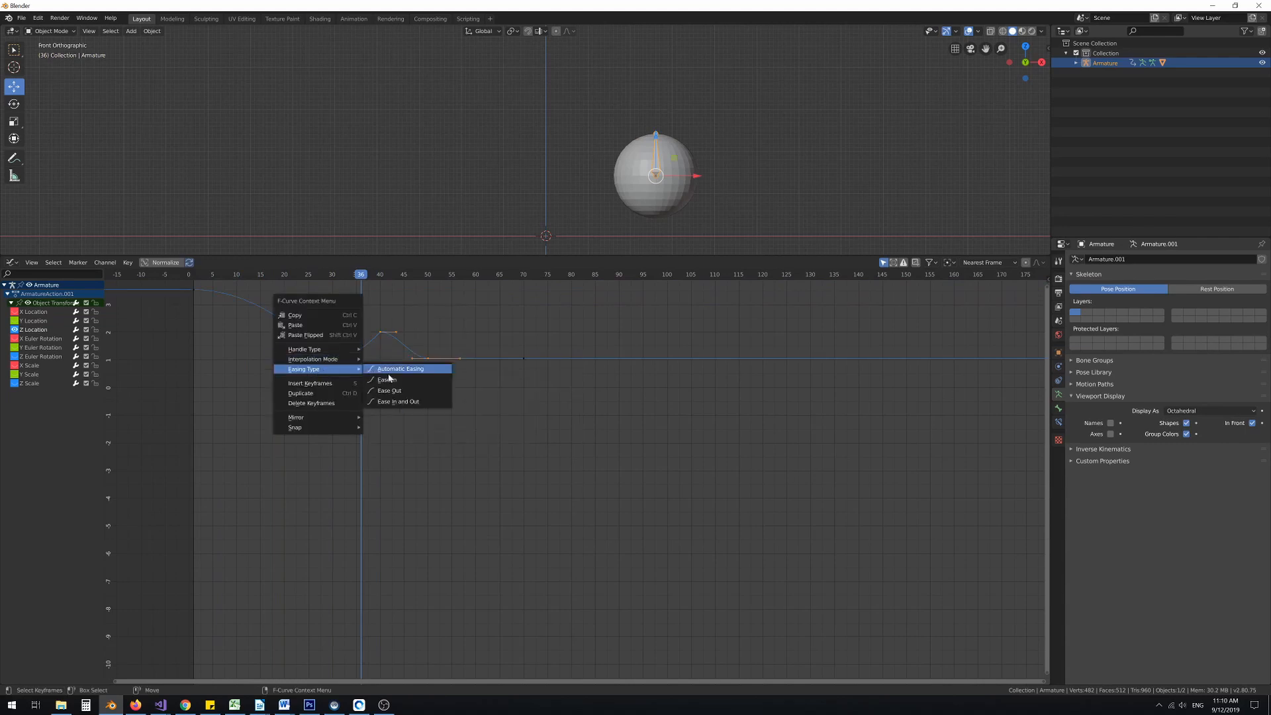
{"action": "left_click", "coordinate": [400, 390]}
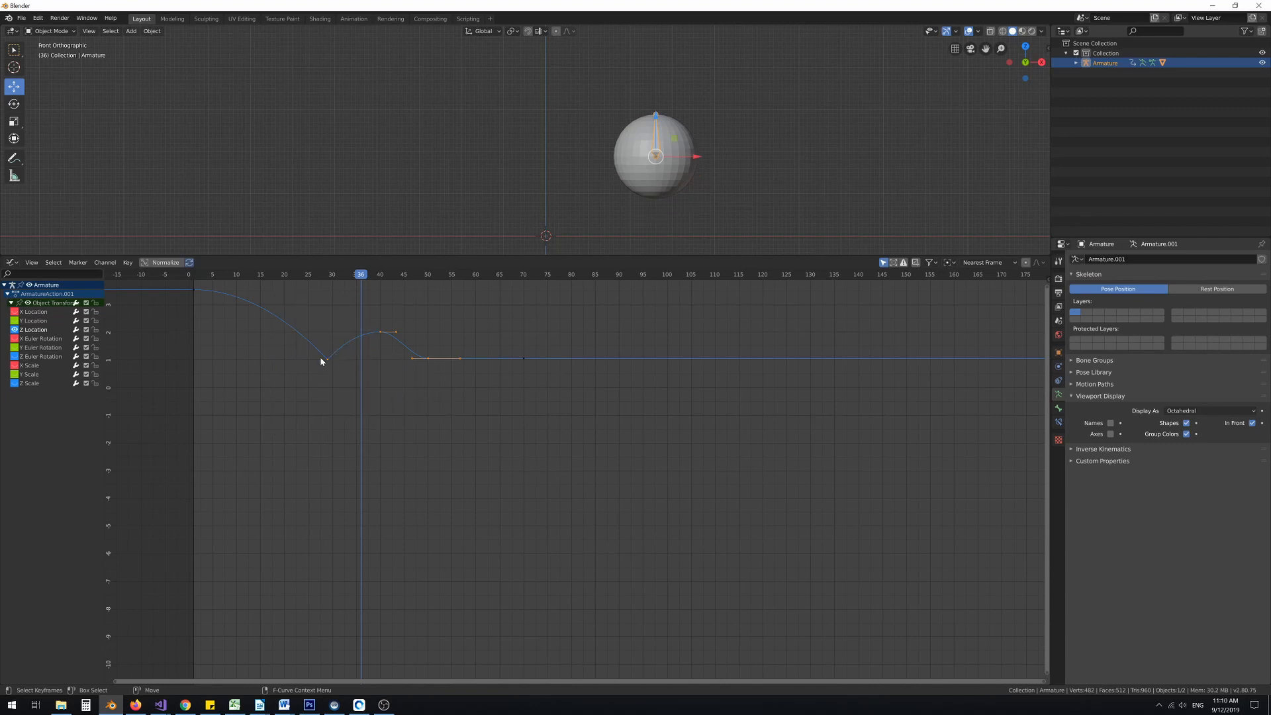
Set the Z Location keyframes at frames 40 and 50 to Quadratic interpolation with Ease In easing
{"action": "left_click", "coordinate": [331, 297]}
{"action": "left_click_drag", "start_coordinate": [200, 278], "coordinate": [434, 372]}
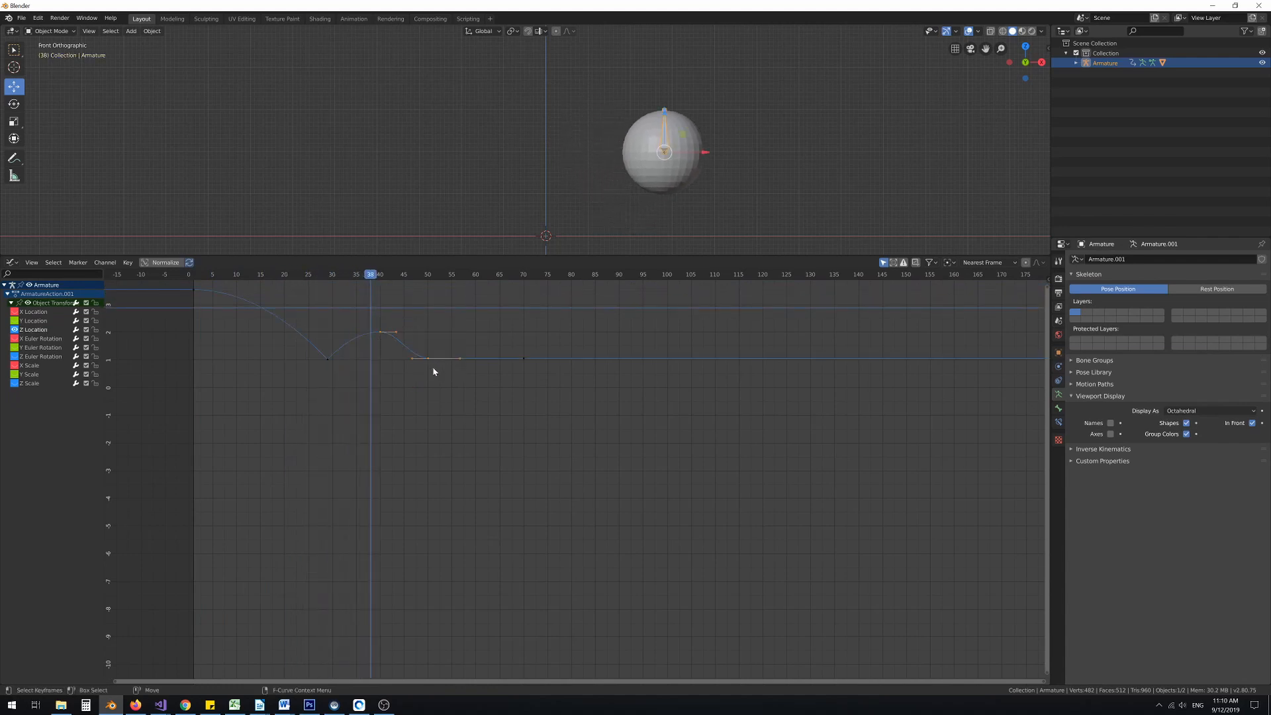
{"action": "right_click", "coordinate": [381, 336]}
{"action": "mouse_move", "coordinate": [387, 322]}
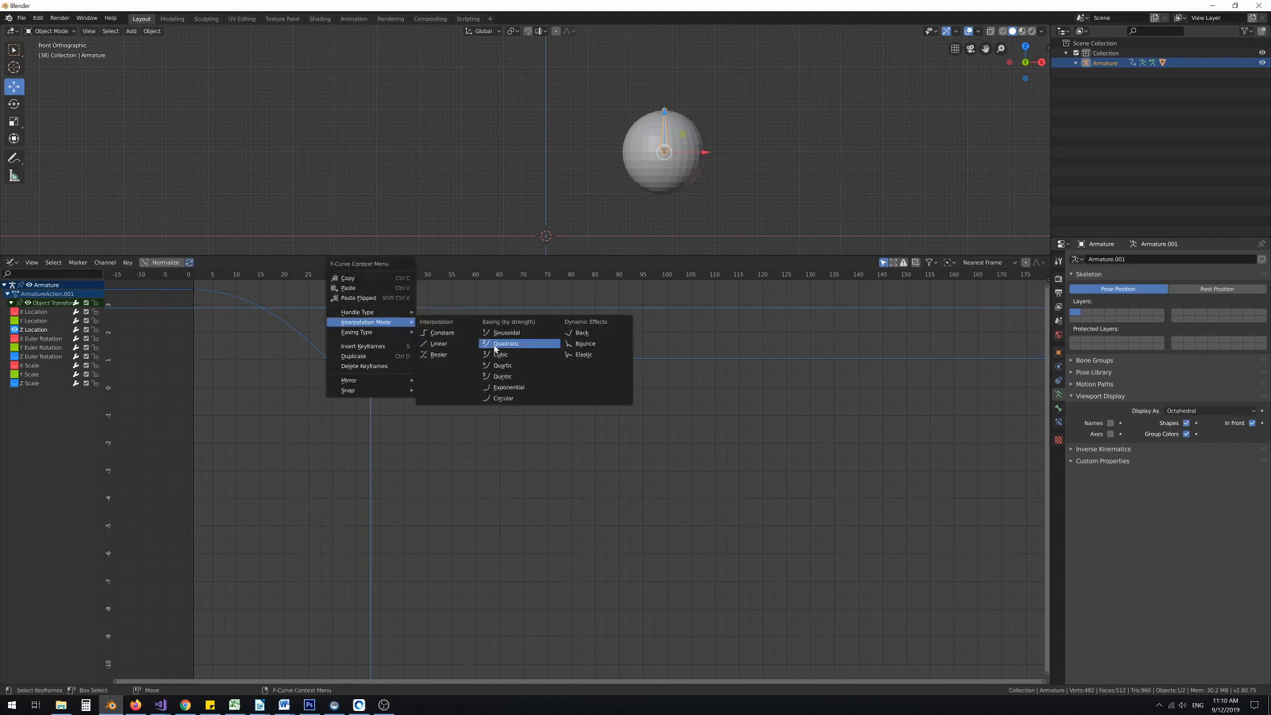
{"action": "left_click", "coordinate": [495, 344]}
{"action": "right_click", "coordinate": [378, 337]}
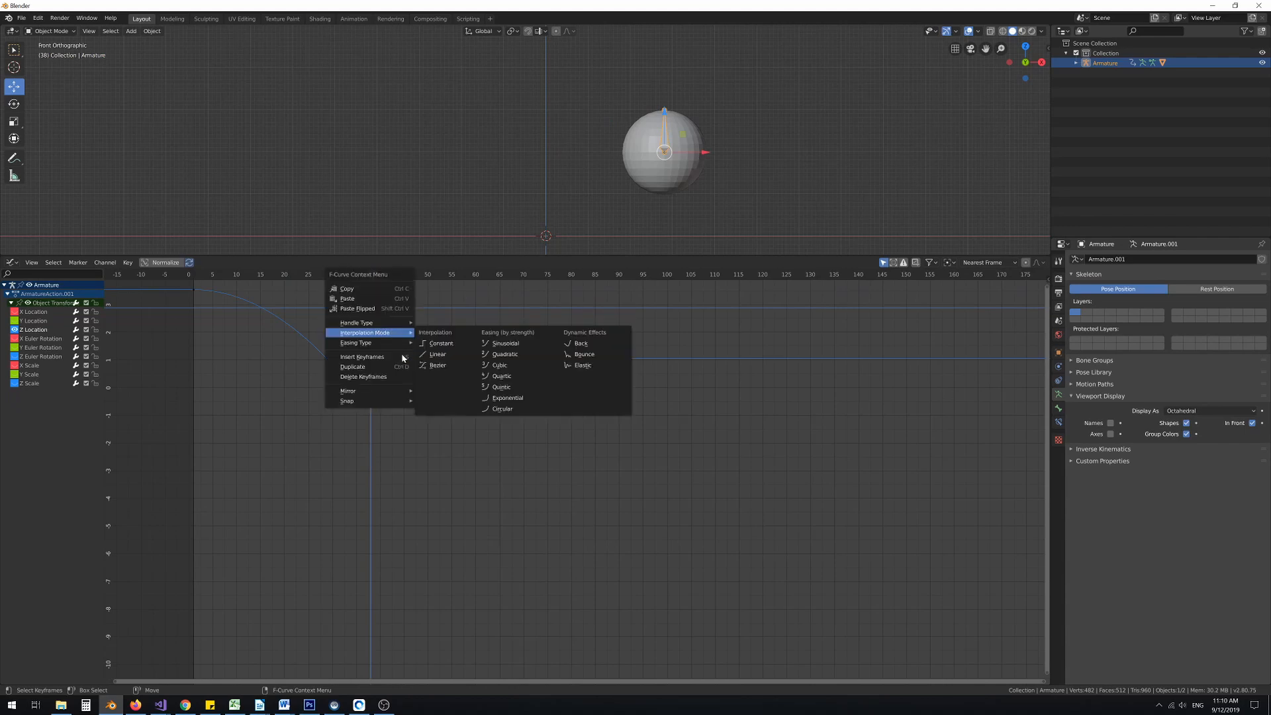
{"action": "left_click", "coordinate": [442, 358]}
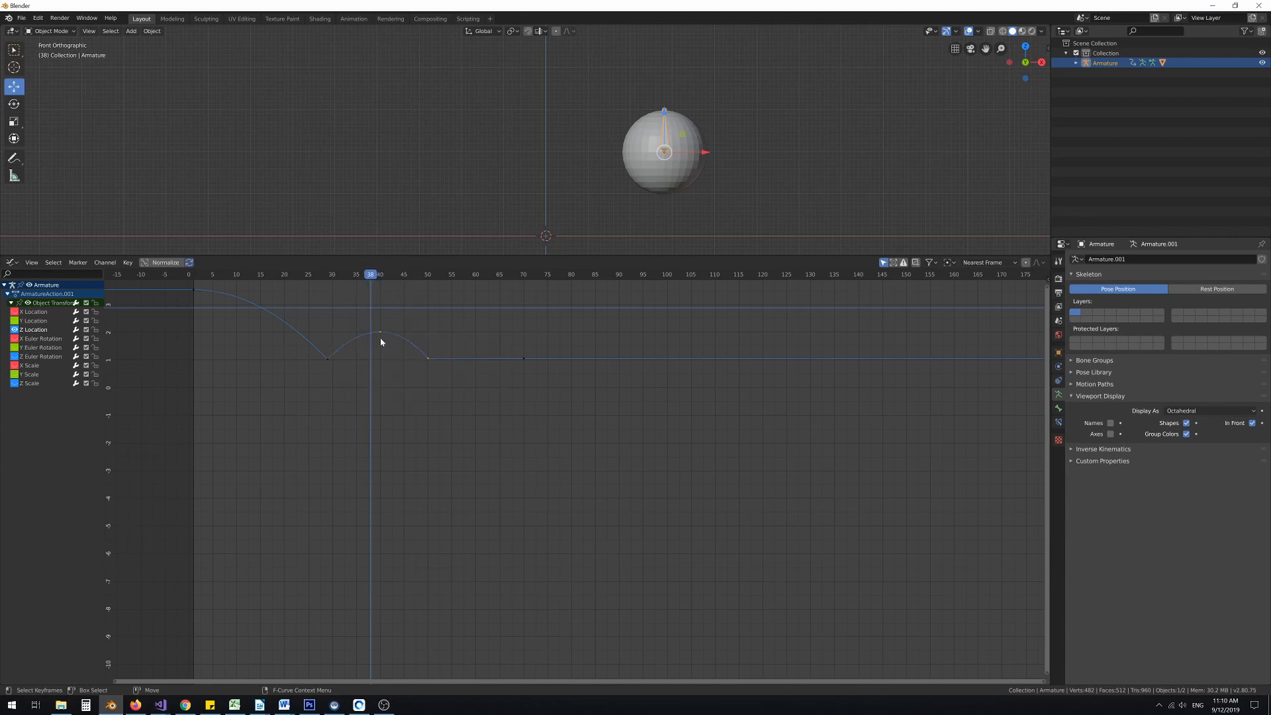
Play the bounce animation from frame 1 several times to review the ball's vertical motion
{"action": "left_click_drag", "start_coordinate": [368, 277], "coordinate": [194, 278]}
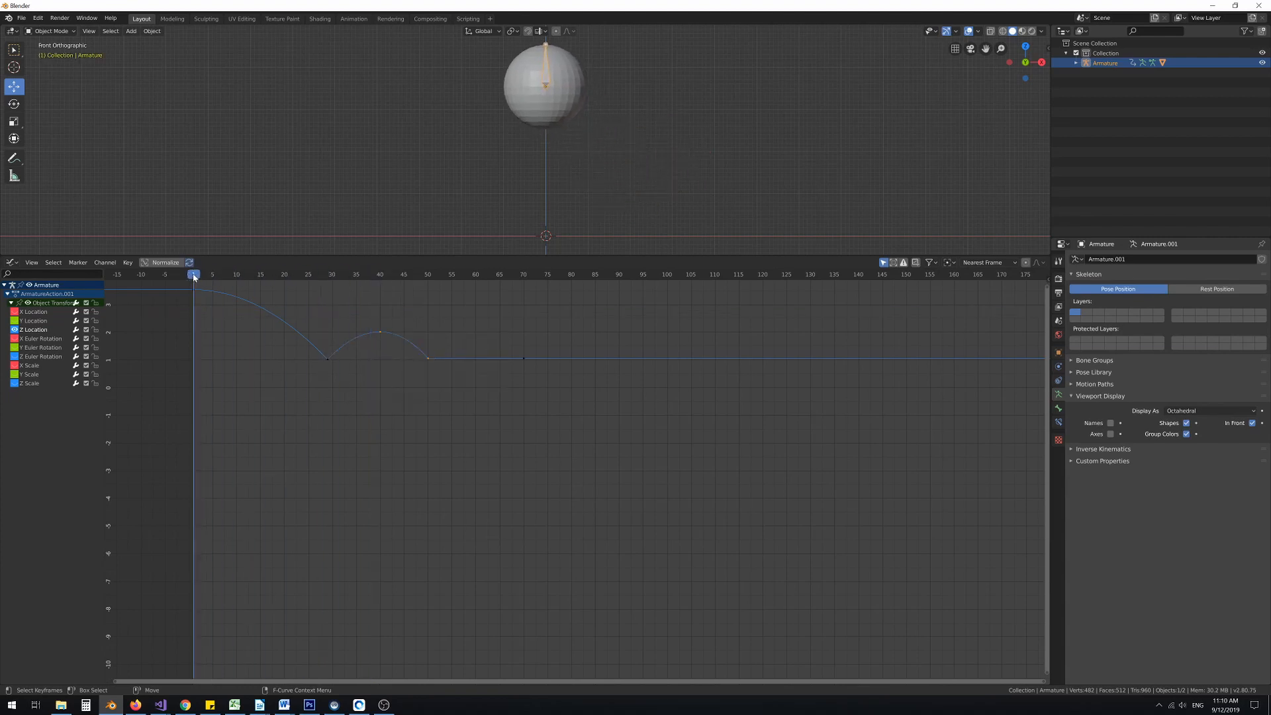
{"action": "key", "text": "space"}
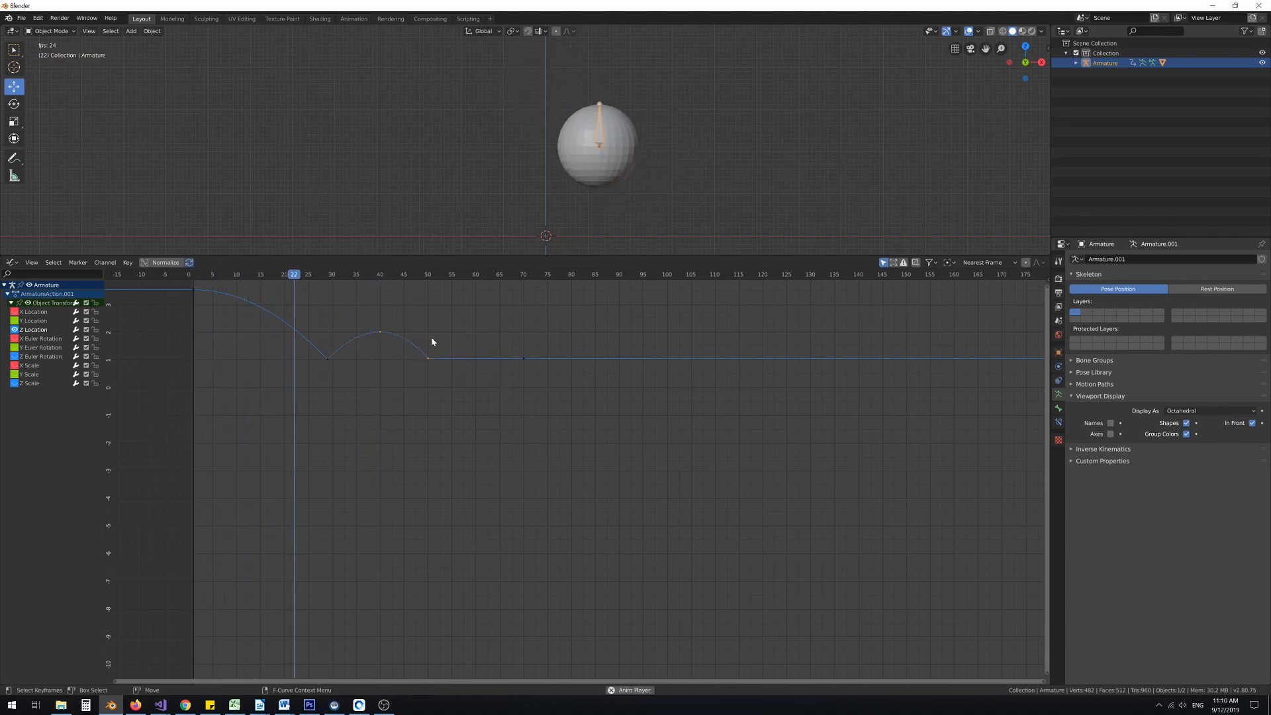
{"action": "left_click", "coordinate": [193, 277]}
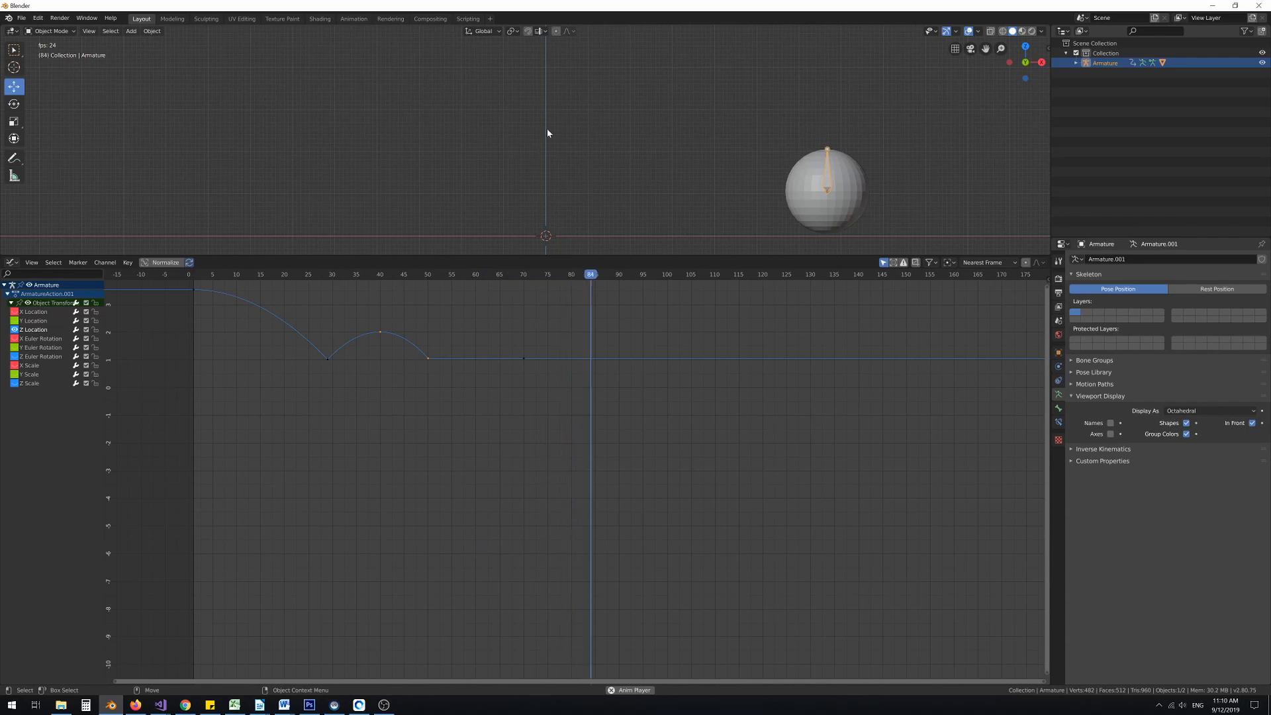
{"action": "left_click", "coordinate": [195, 275]}
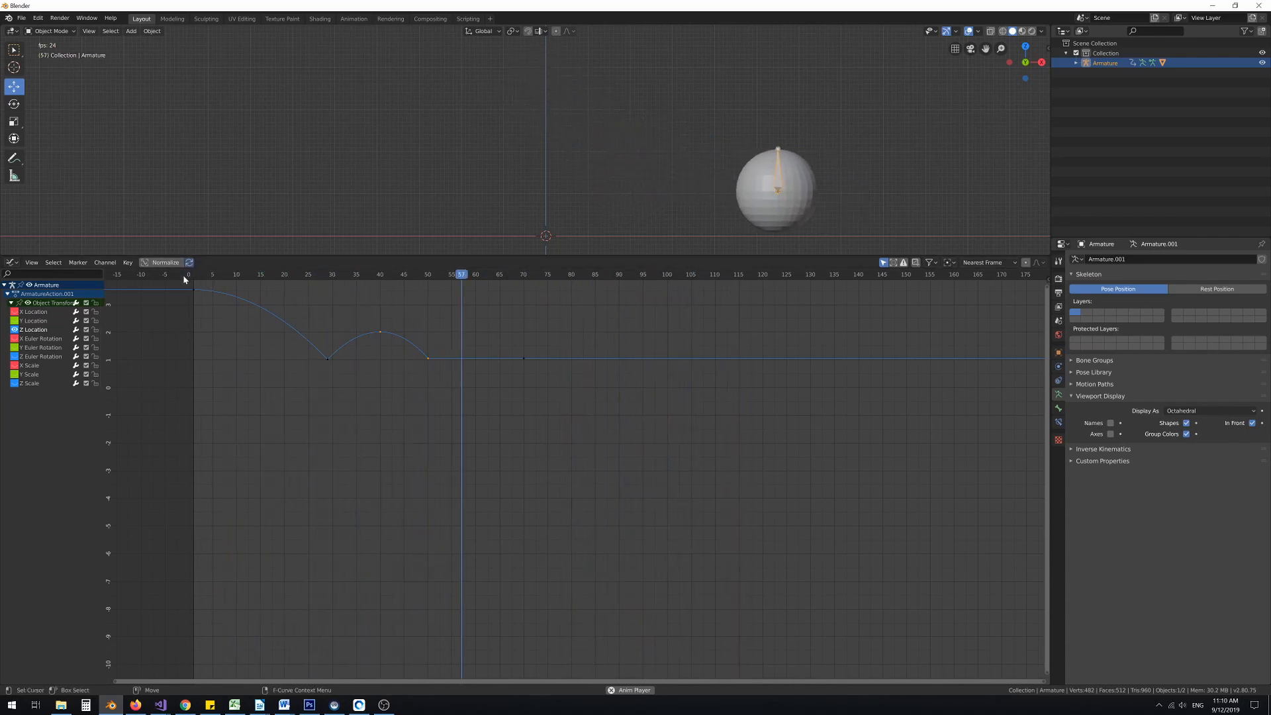
{"action": "key", "text": "space"}
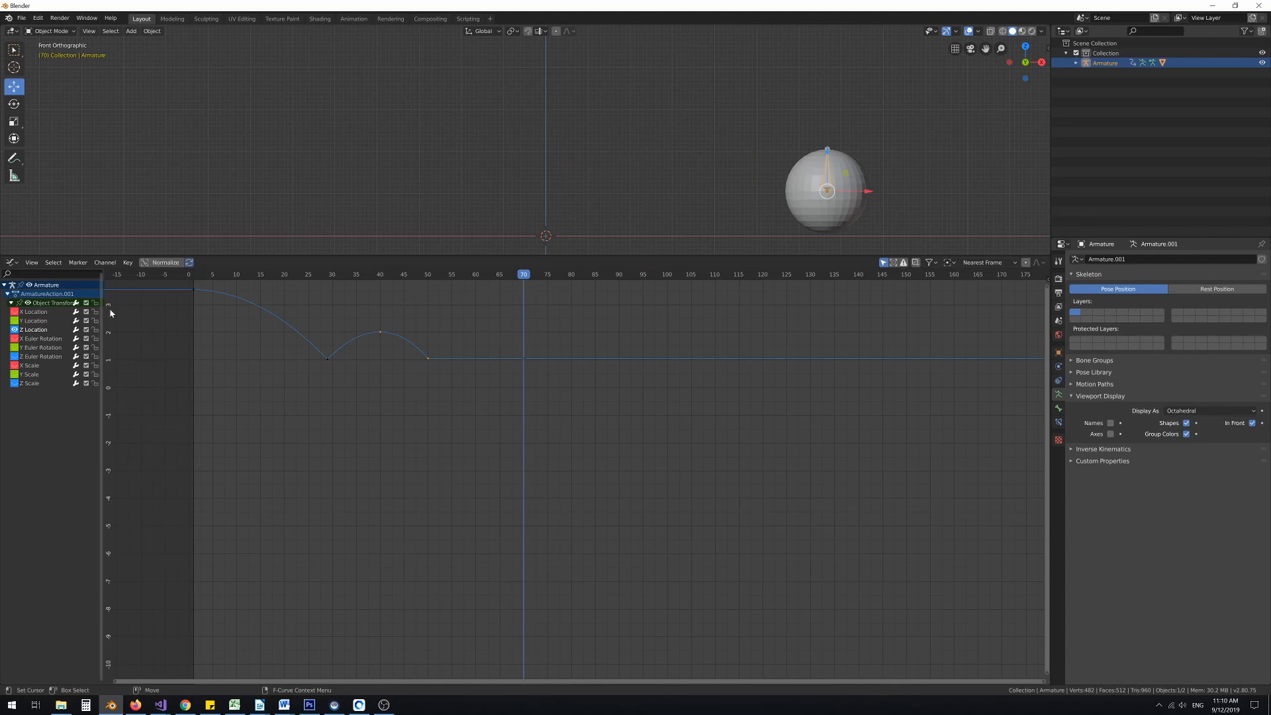
Hide the Z Location curve, show X Location instead, and select the X Location channel
{"action": "left_click", "coordinate": [15, 329]}
{"action": "left_click", "coordinate": [15, 320]}
{"action": "left_click", "coordinate": [14, 312]}
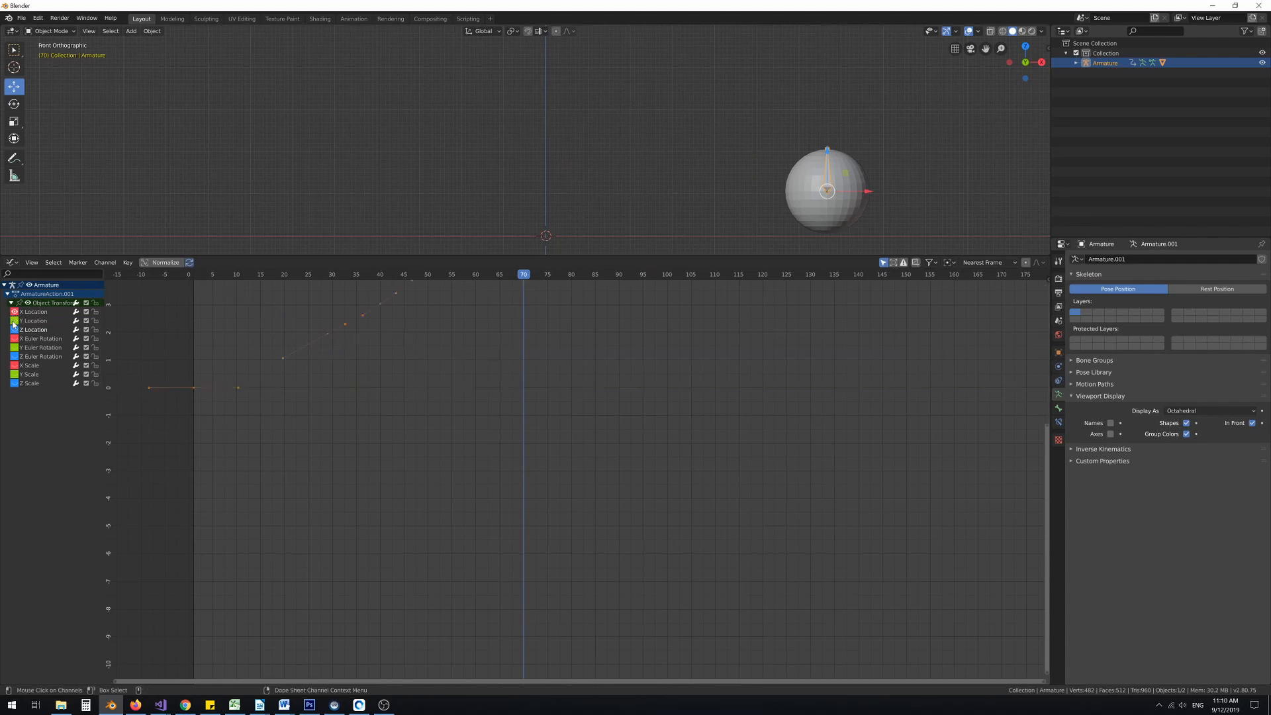
{"action": "key", "text": "g"}
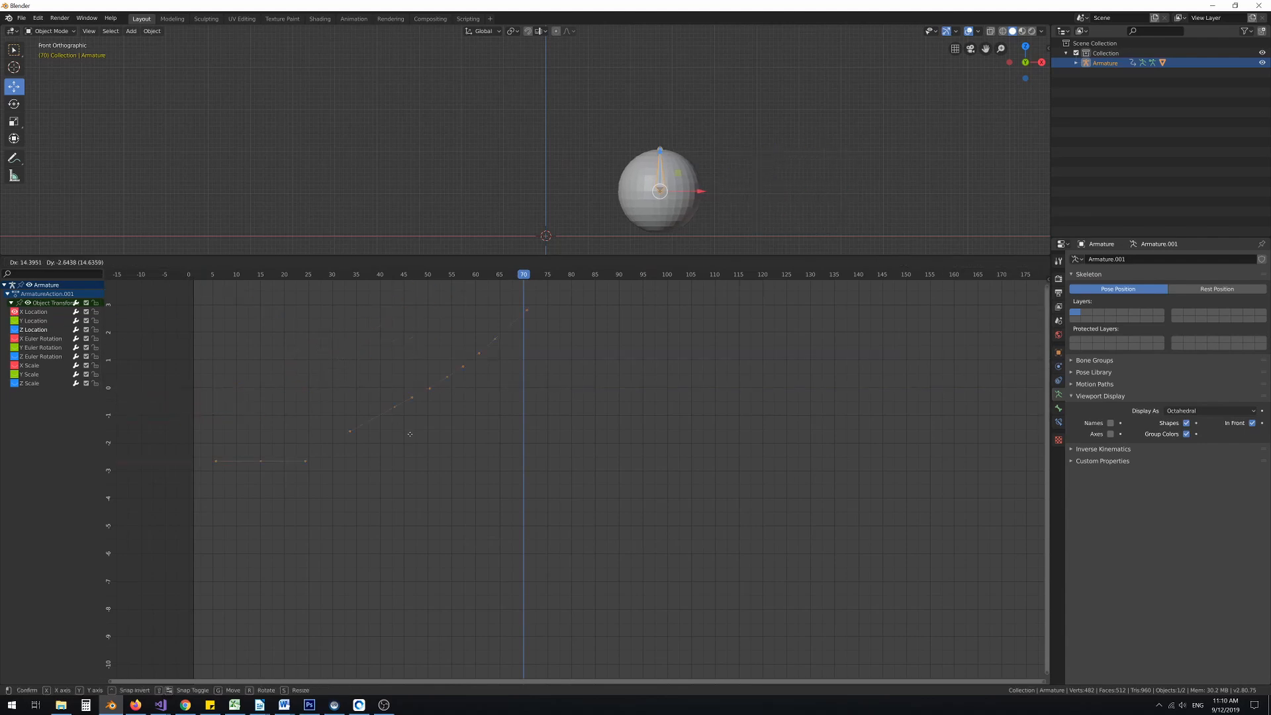
{"action": "key", "text": "Escape"}
{"action": "scroll", "coordinate": [382, 399], "scroll_direction": "down", "scroll_amount": 3}
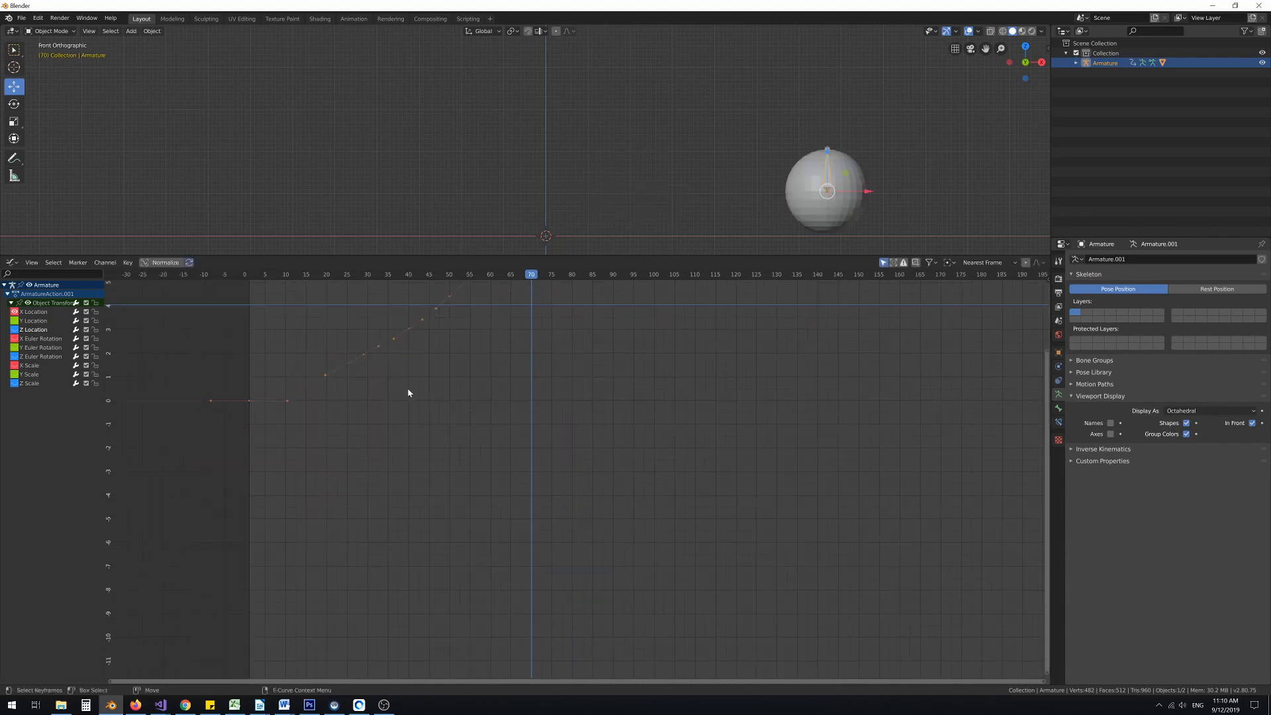
{"action": "left_click", "coordinate": [30, 312]}
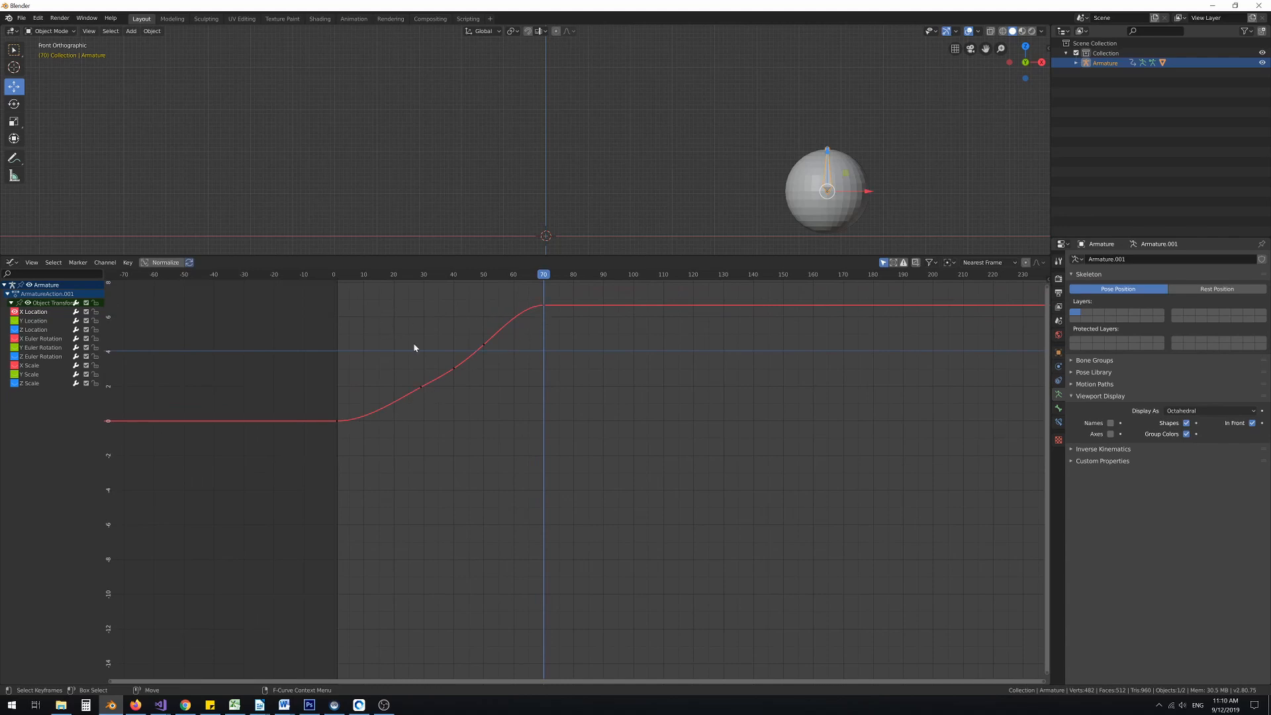
Delete the intermediate X Location keyframes between frames 1 and 70
{"action": "left_click_drag", "start_coordinate": [386, 316], "coordinate": [510, 407]}
{"action": "key", "text": "x"}
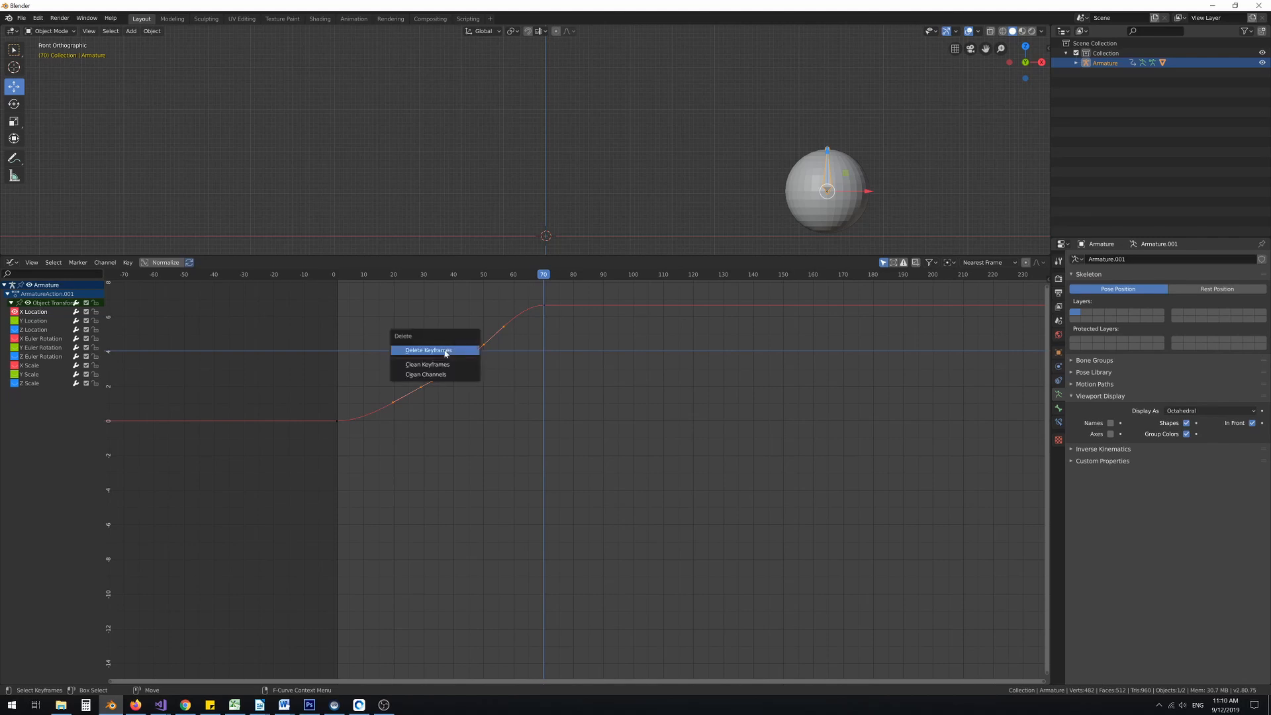
{"action": "key", "text": "Escape"}
{"action": "key", "text": "x"}
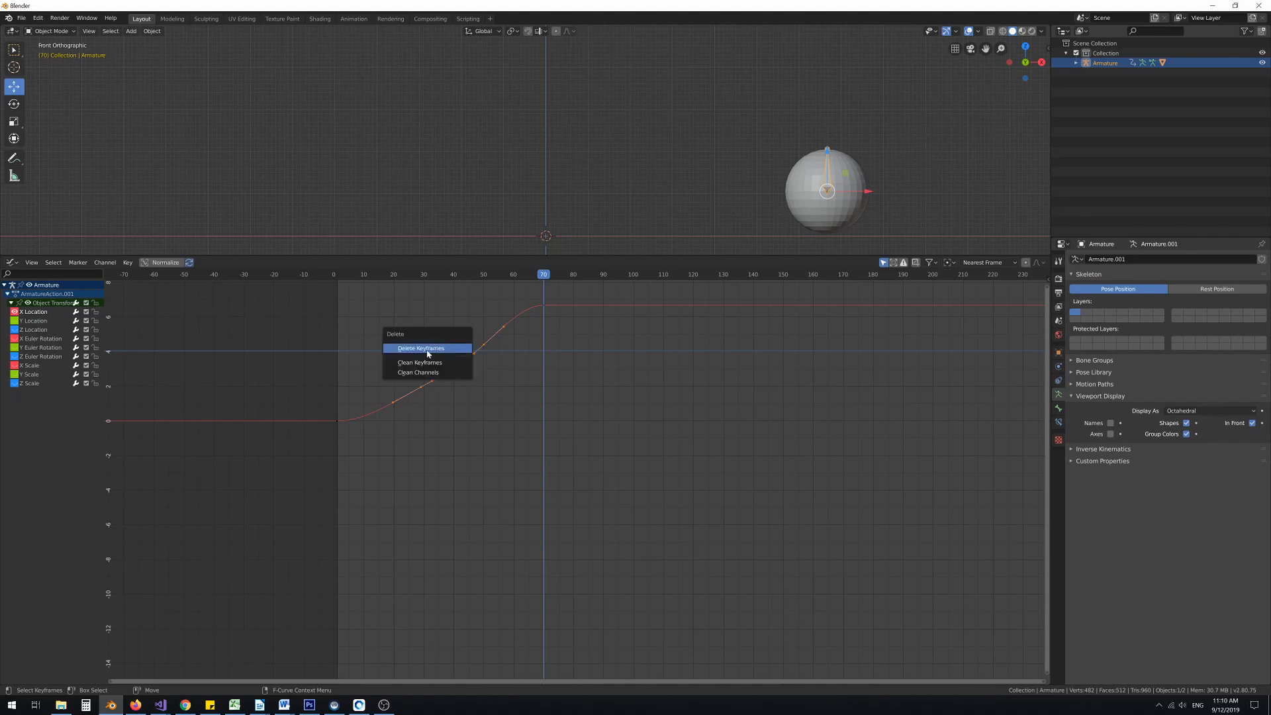
{"action": "left_click", "coordinate": [427, 350]}
Set the remaining X Location keyframes at frames 1 and 70 to Linear interpolation
{"action": "left_click_drag", "start_coordinate": [296, 311], "coordinate": [563, 454]}
{"action": "right_click", "coordinate": [334, 422]}
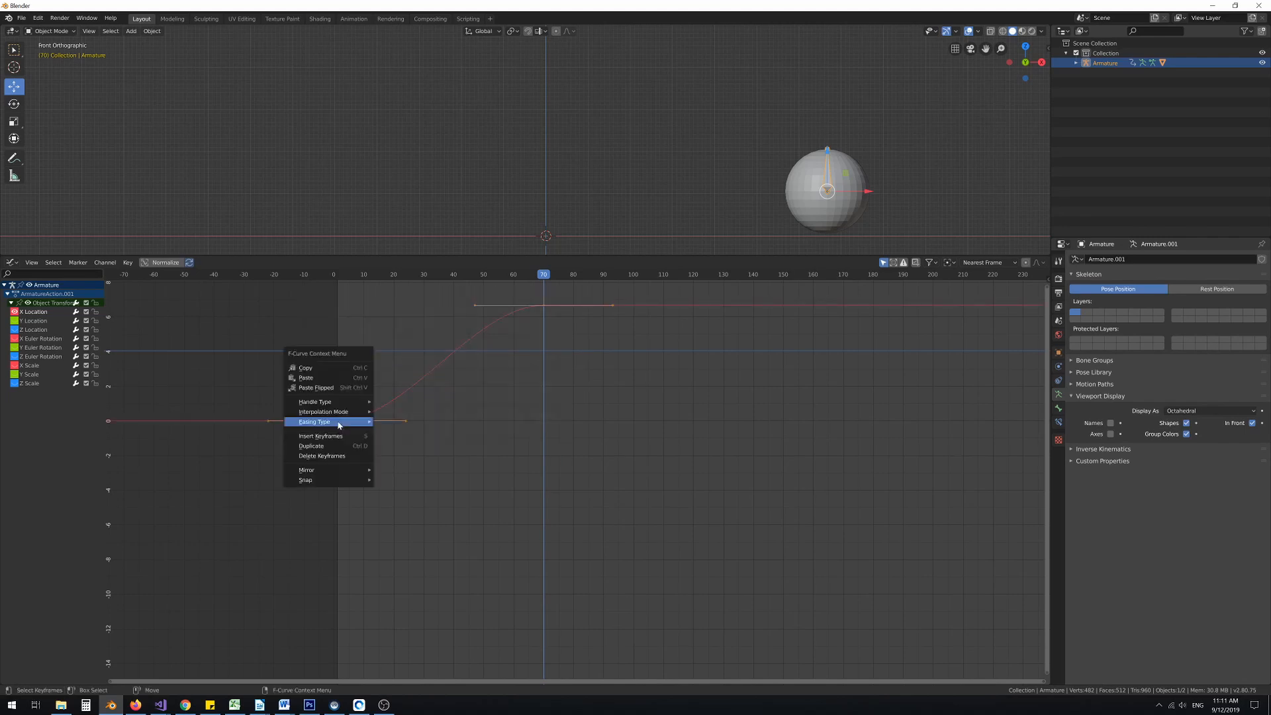
{"action": "mouse_move", "coordinate": [341, 414]}
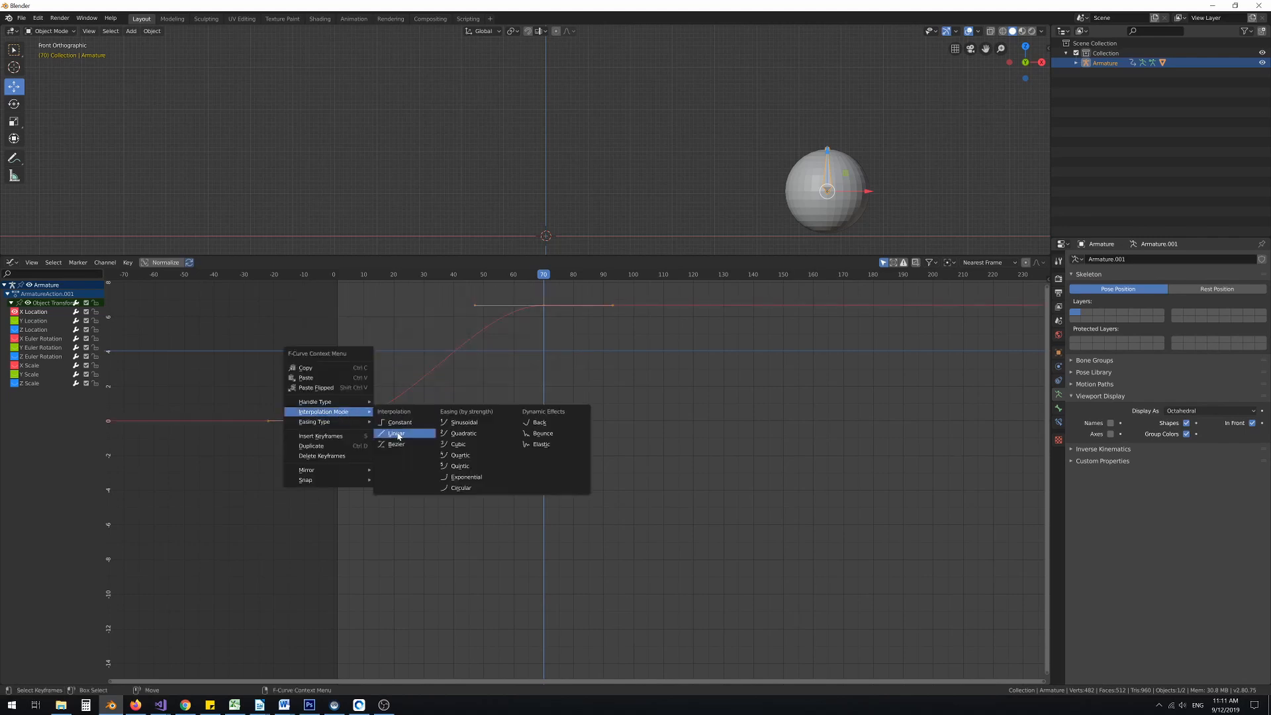
{"action": "left_click", "coordinate": [396, 434]}
Play the animation from frame 1 to check the ball's horizontal movement together with the bounce
{"action": "left_click_drag", "start_coordinate": [522, 274], "coordinate": [336, 278]}
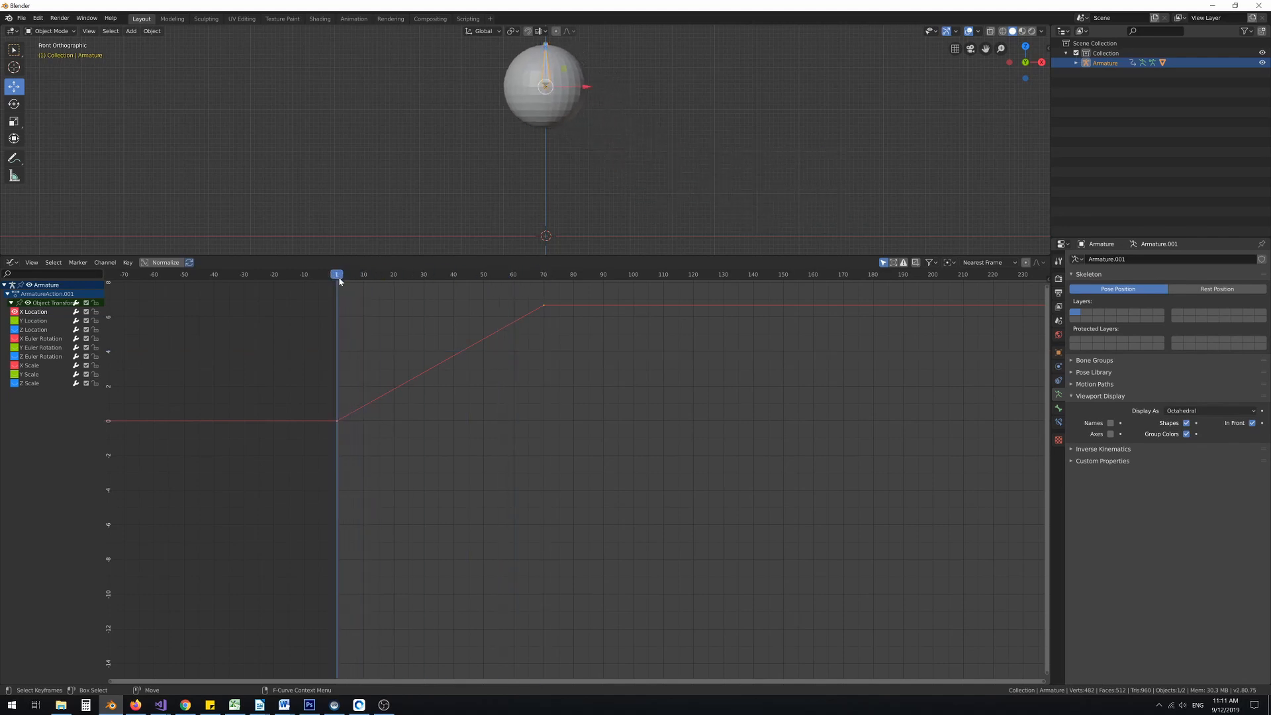
{"action": "key", "text": "space"}
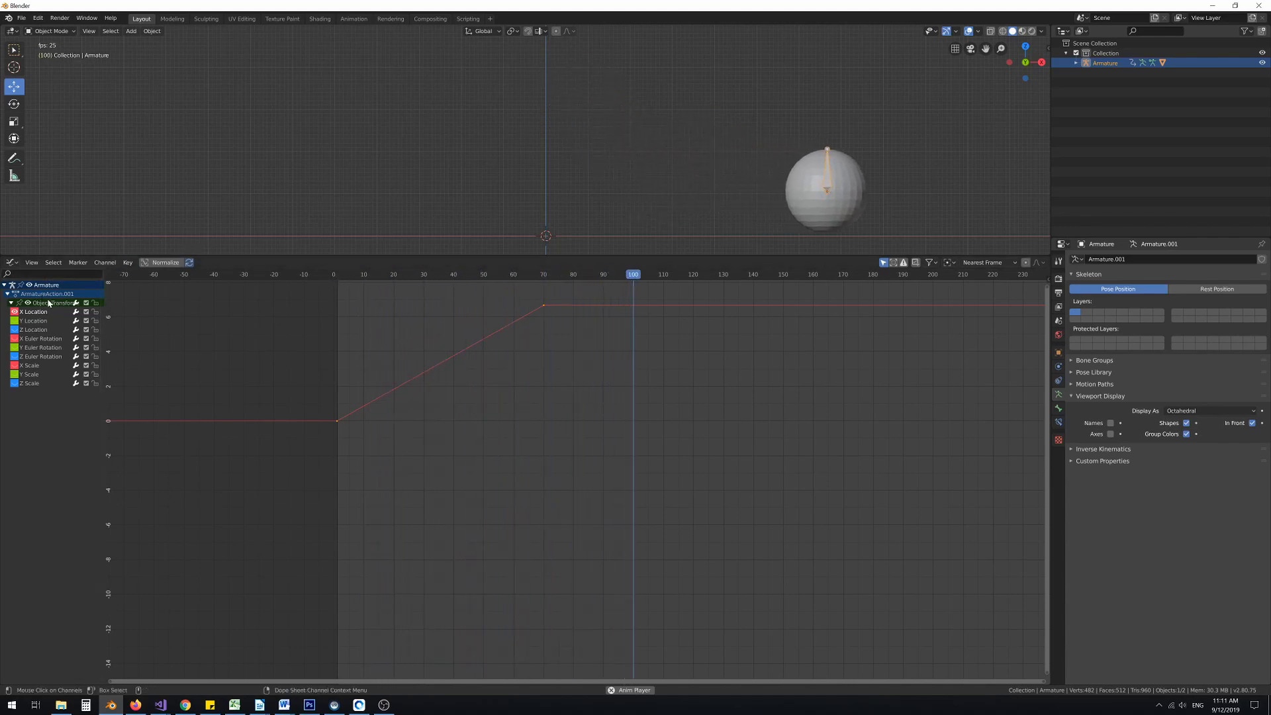
{"action": "left_click", "coordinate": [363, 275]}
{"action": "key", "text": "space"}
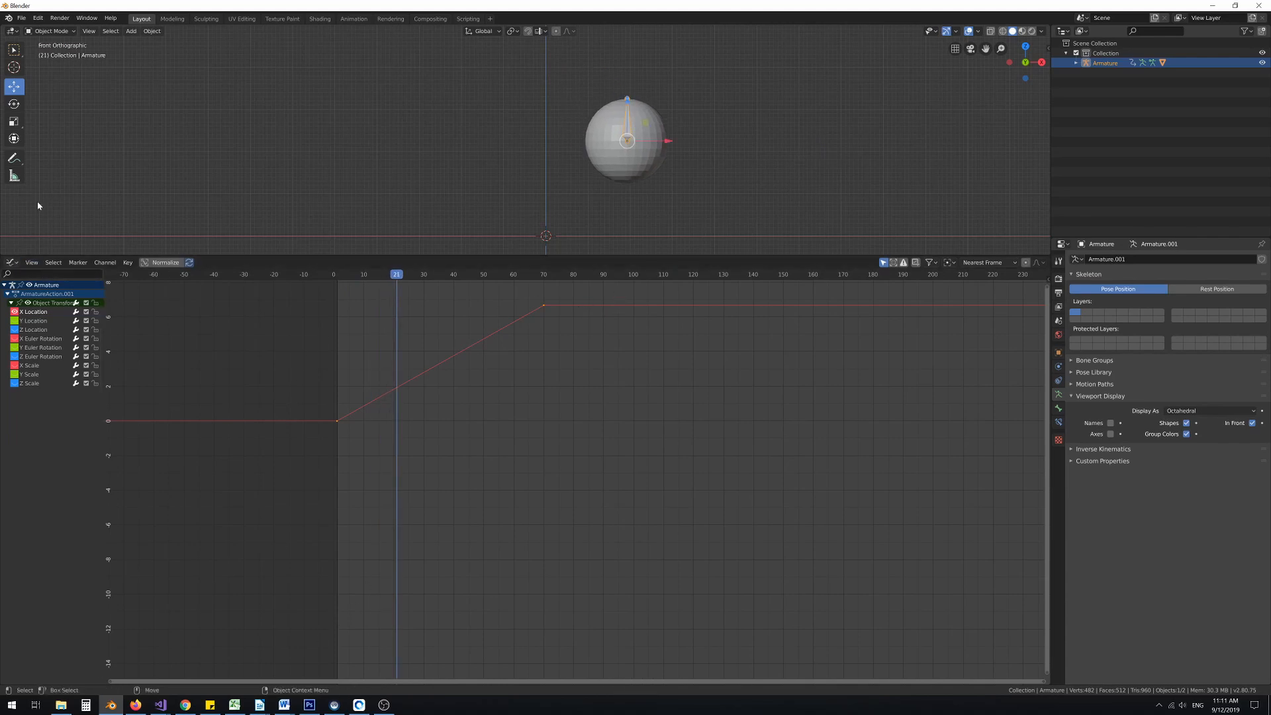
Change the Graph Editor area to the Timeline editor
{"action": "left_click", "coordinate": [10, 263]}
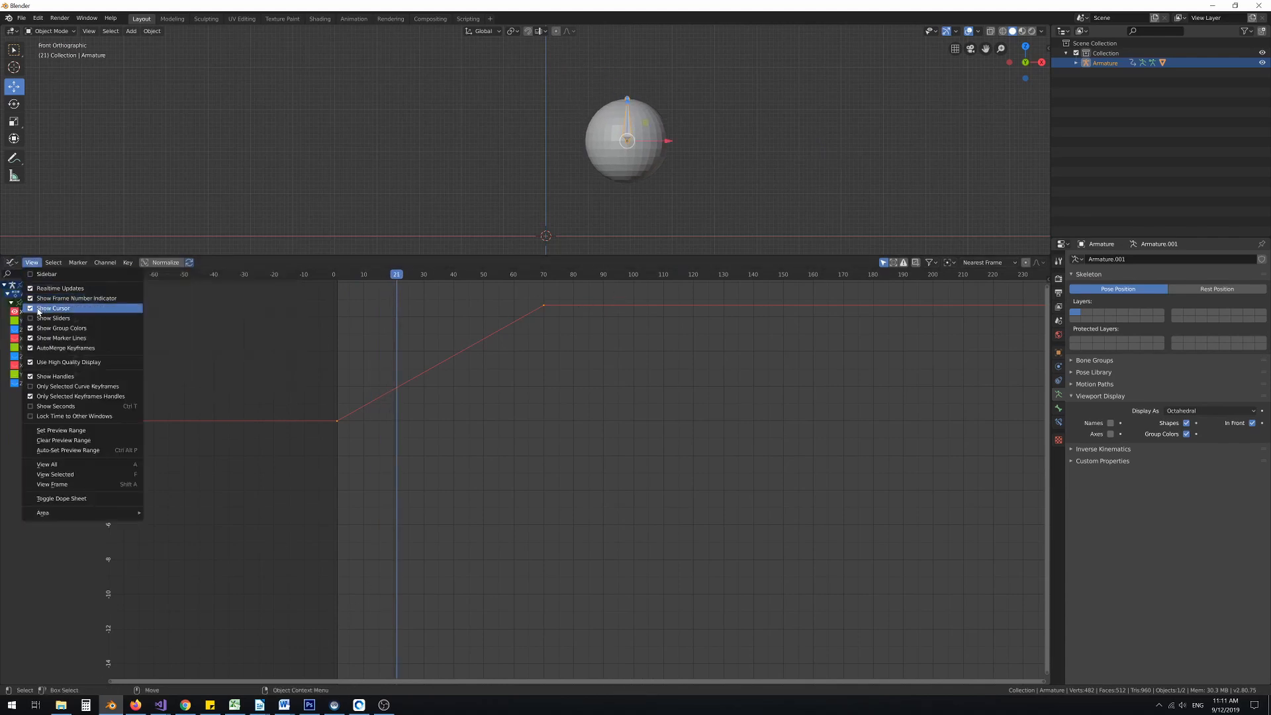
{"action": "left_click", "coordinate": [13, 264]}
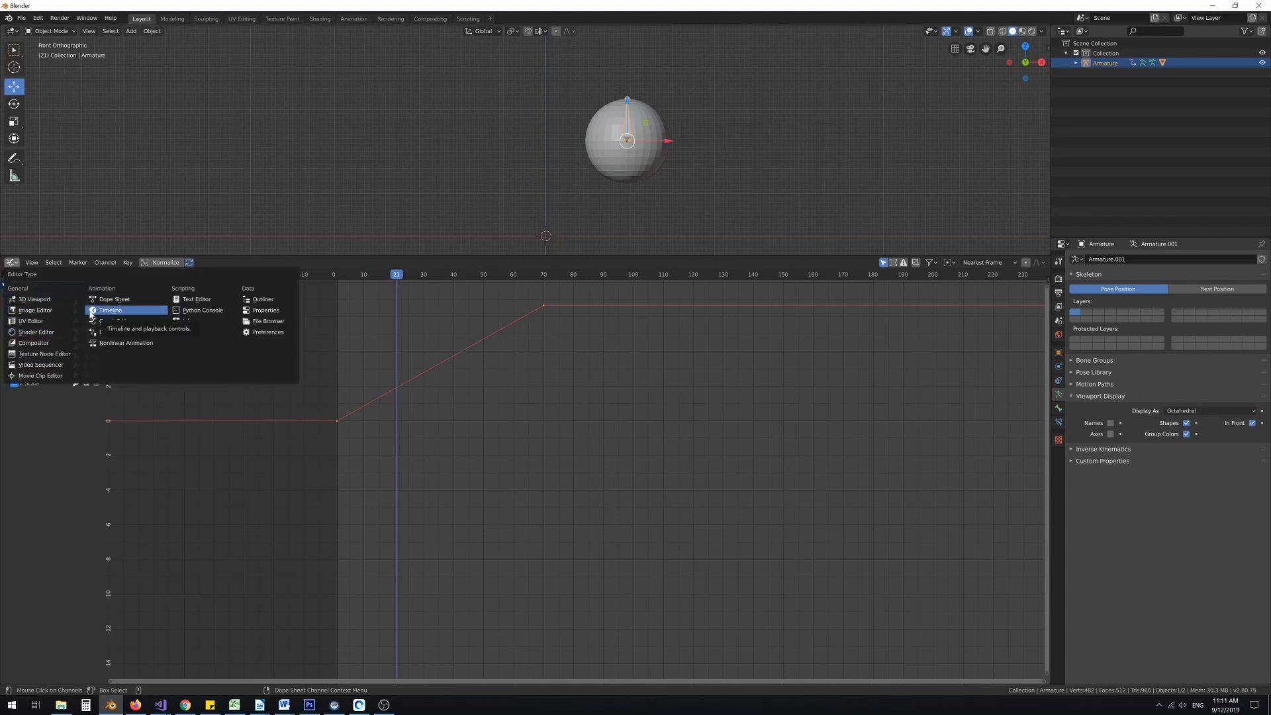
{"action": "left_click", "coordinate": [106, 310]}
Play the full bounce from the start of the timeline, then stop and return to frame 2
{"action": "left_click_drag", "start_coordinate": [44, 275], "coordinate": [38, 278]}
{"action": "key", "text": "space"}
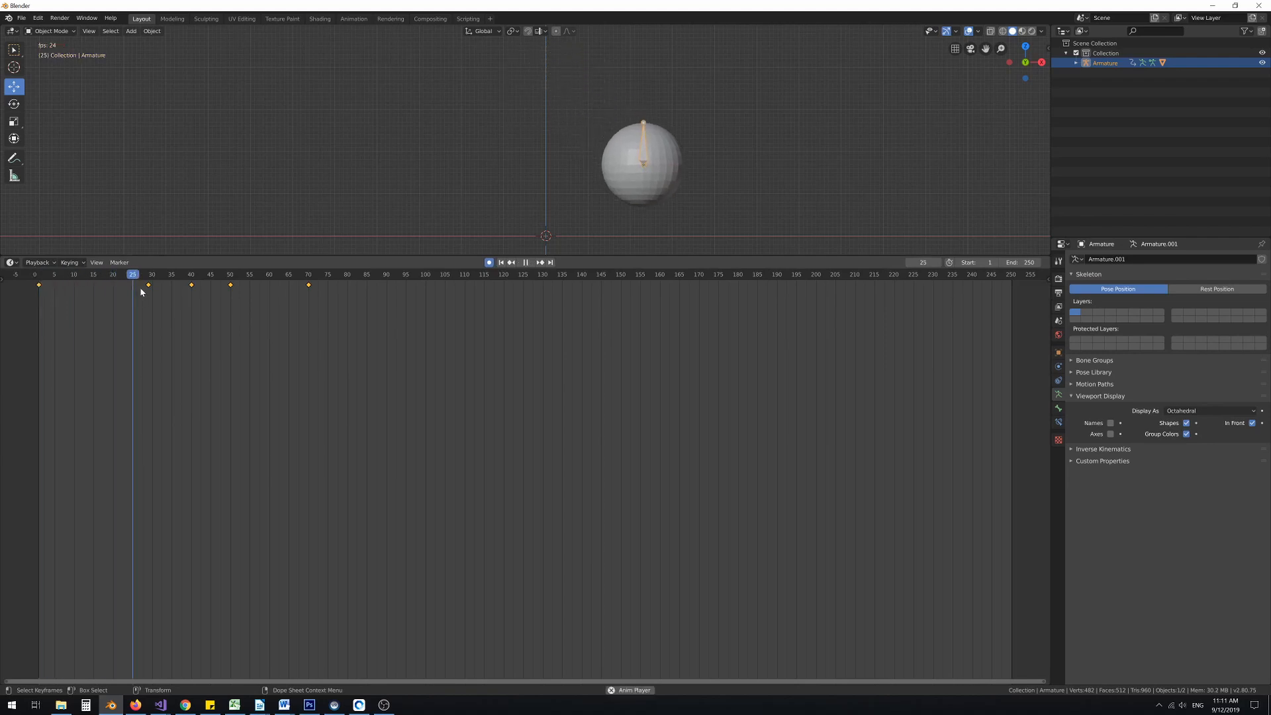
{"action": "left_click", "coordinate": [38, 276]}
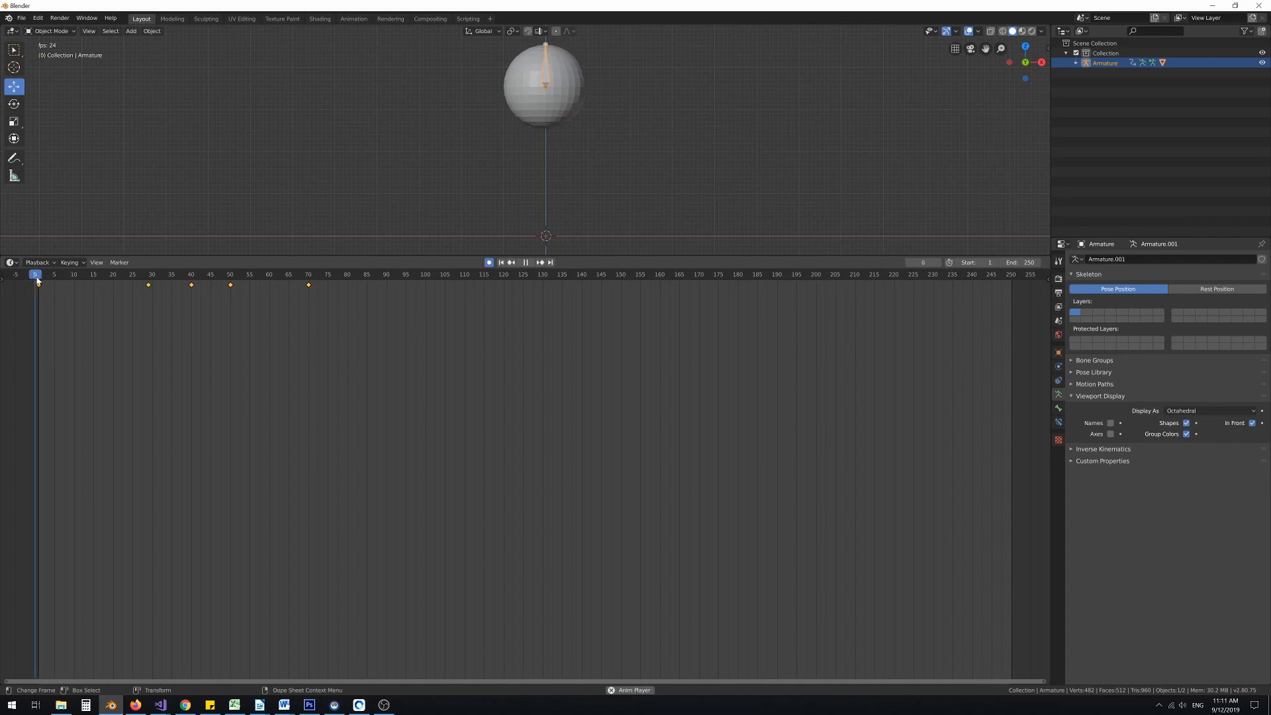
{"action": "key", "text": "space"}
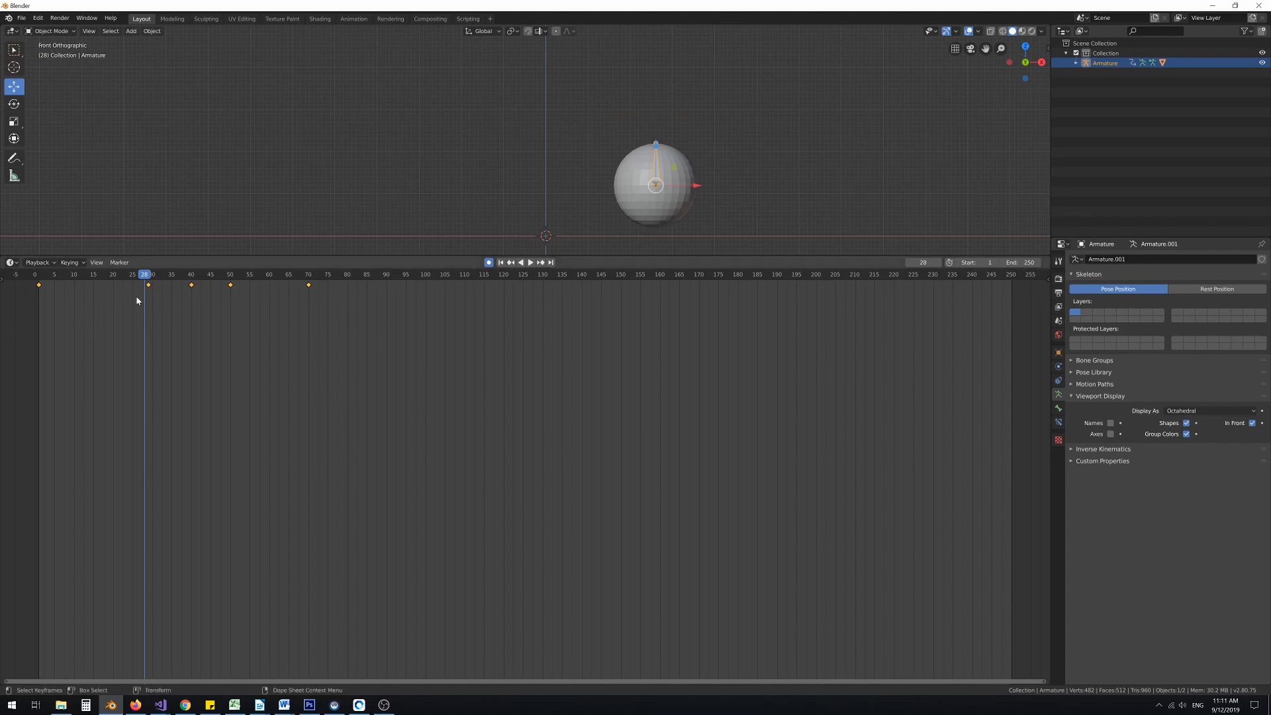
{"action": "left_click_drag", "start_coordinate": [138, 277], "coordinate": [42, 276]}
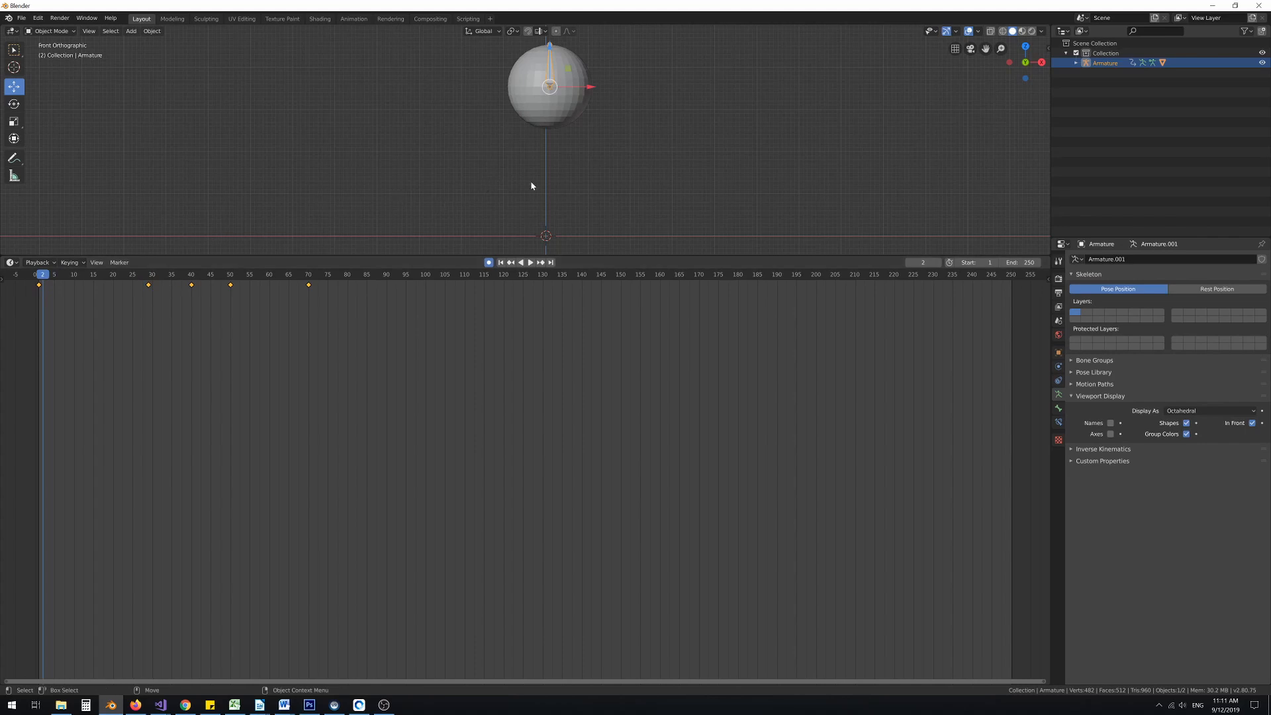
Deselect the armature and export the animated ball as an FBX file named bouncing ball2.fbx to the Desktop
{"action": "middle_click_drag", "start_coordinate": [555, 167], "coordinate": [507, 184]}
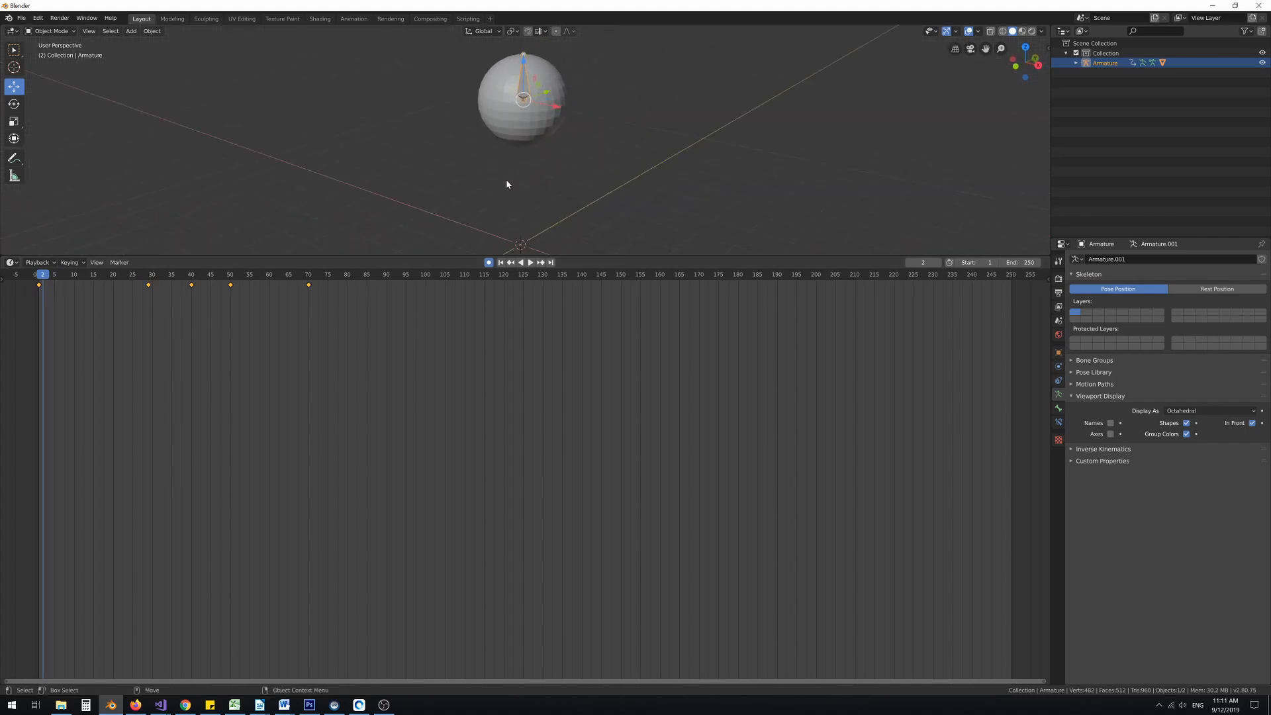
{"action": "scroll", "coordinate": [500, 127], "scroll_direction": "down", "scroll_amount": 2}
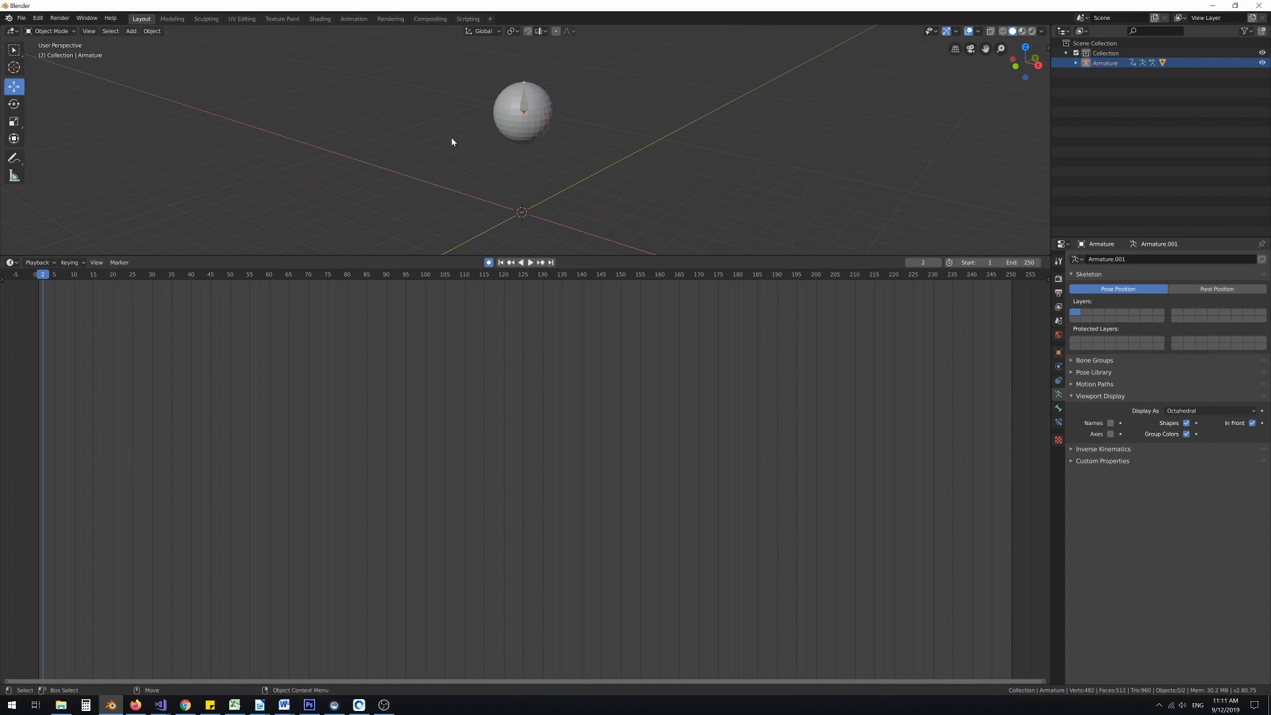
{"action": "left_click", "coordinate": [20, 20]}
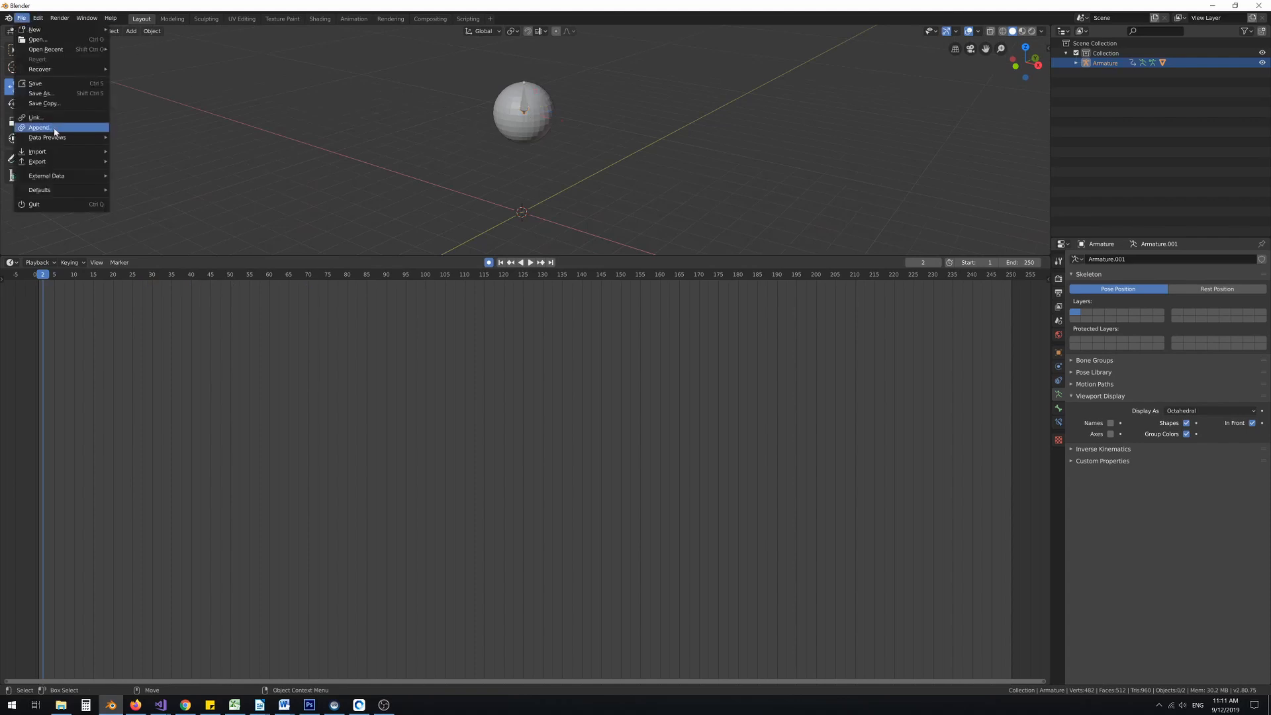
{"action": "mouse_move", "coordinate": [43, 167]}
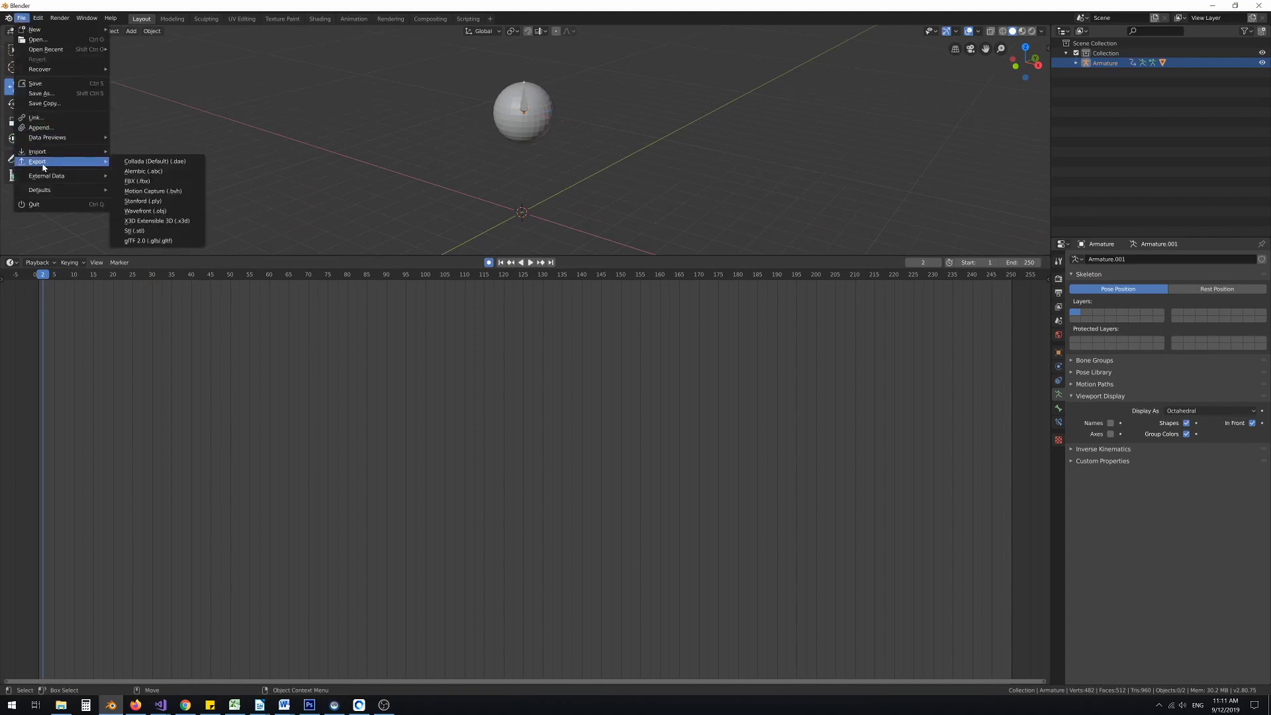
{"action": "left_click", "coordinate": [130, 182]}
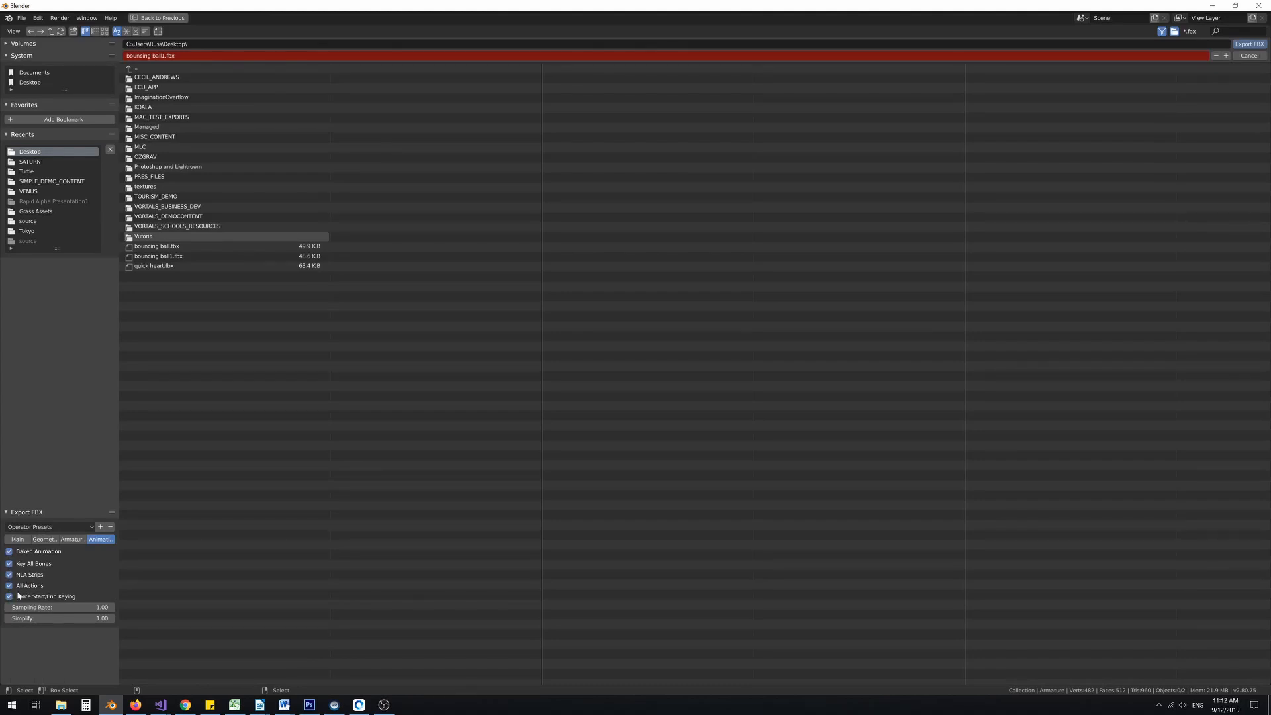
{"action": "left_click", "coordinate": [154, 56]}
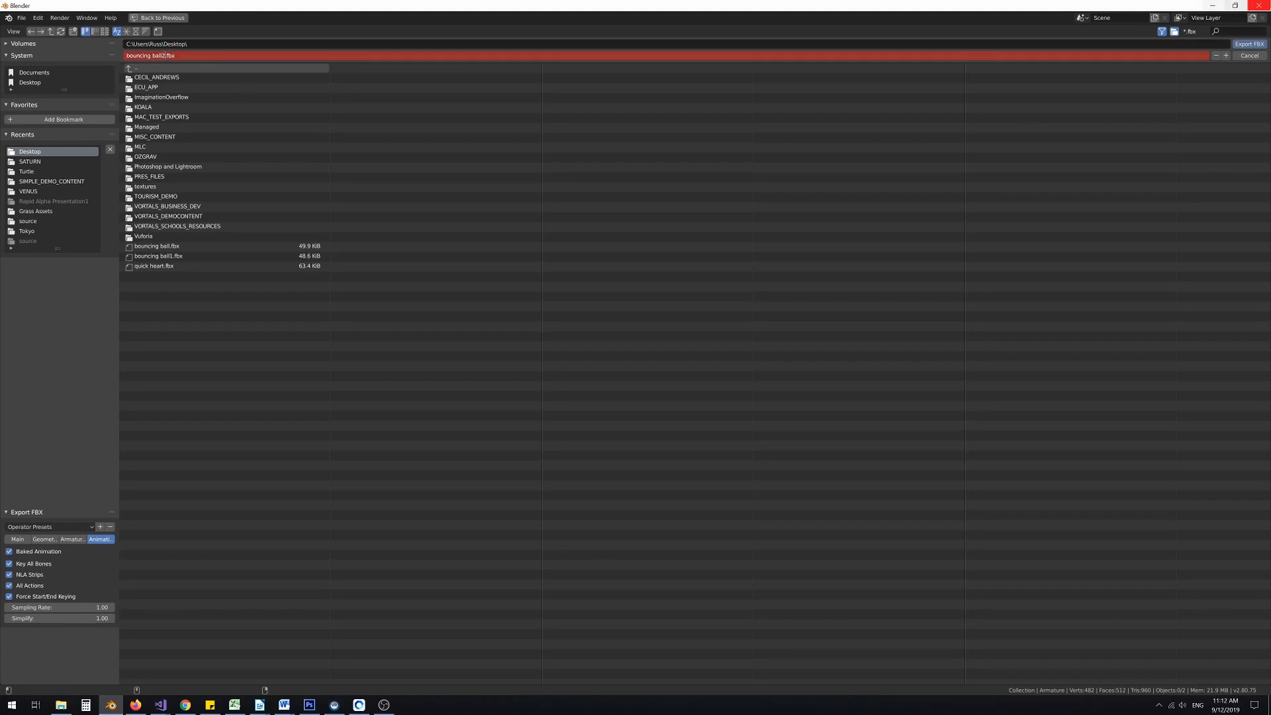
{"action": "left_click", "coordinate": [1239, 44]}
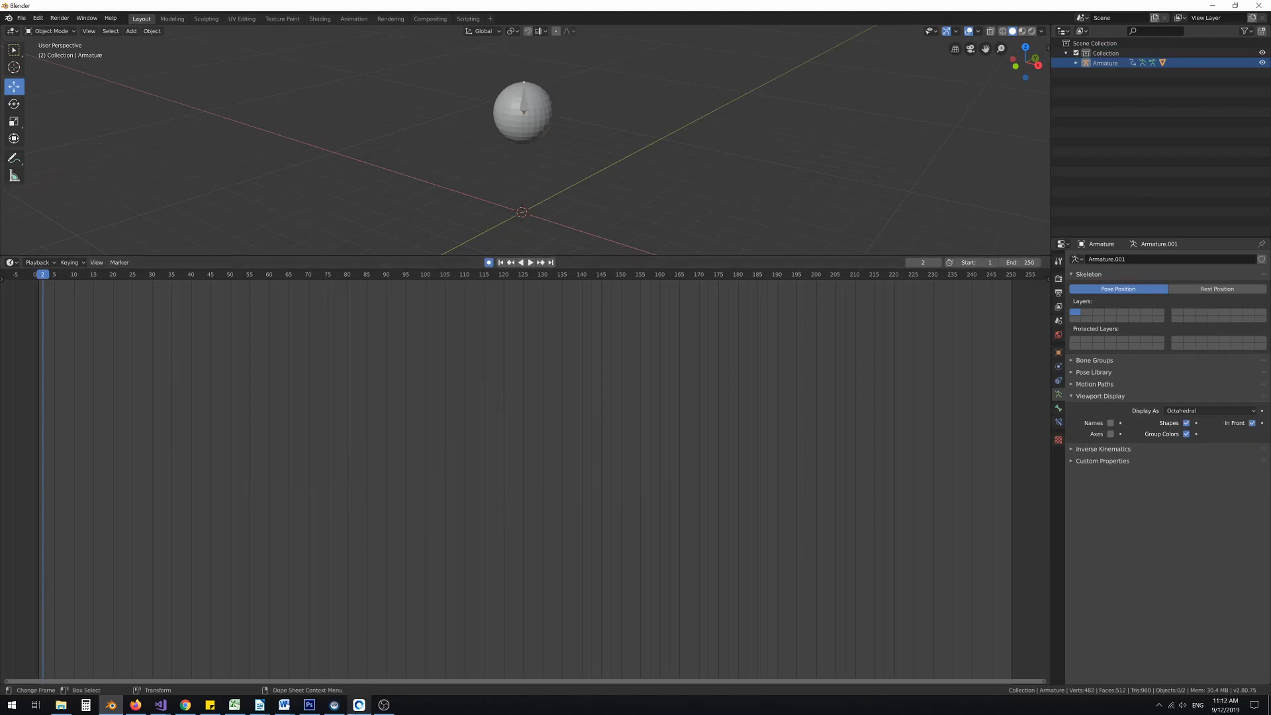
Switch to VORTALS and move the existing ball model away from the centre of the scene
{"action": "left_click", "coordinate": [359, 706]}
{"action": "left_click_drag", "start_coordinate": [658, 442], "coordinate": [526, 457]}
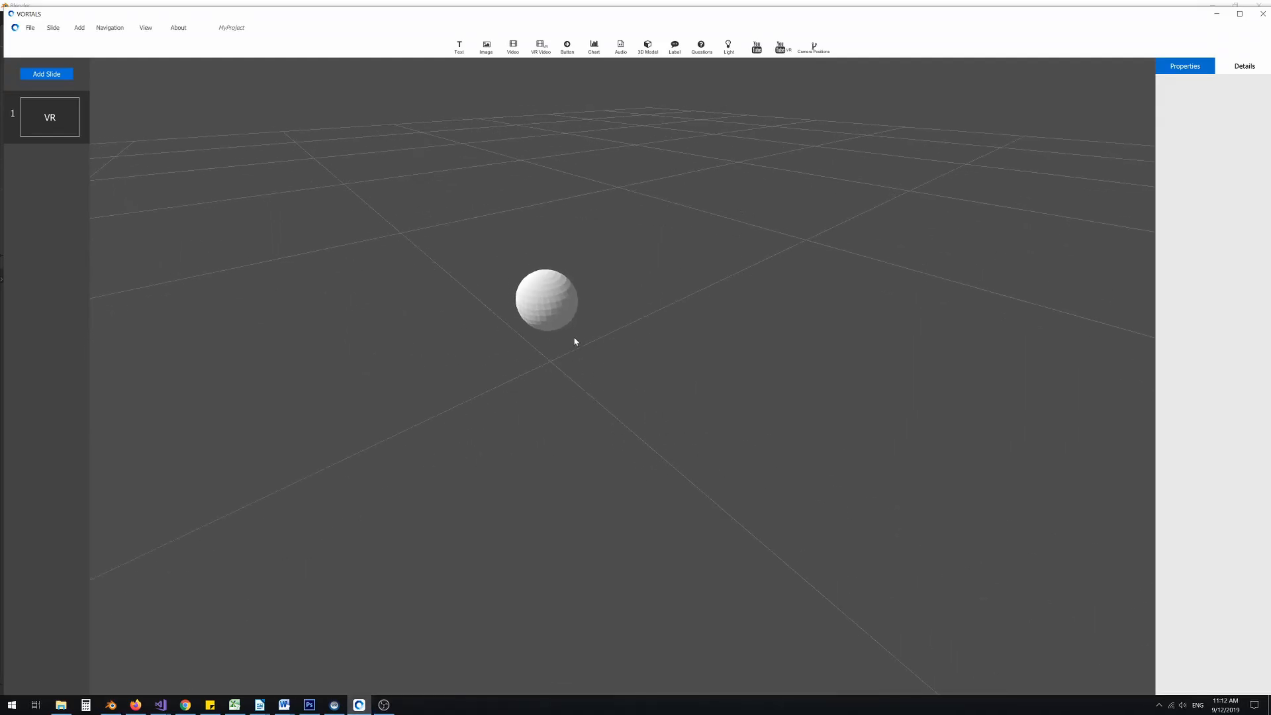
{"action": "left_click", "coordinate": [595, 368]}
{"action": "right_click", "coordinate": [595, 331]}
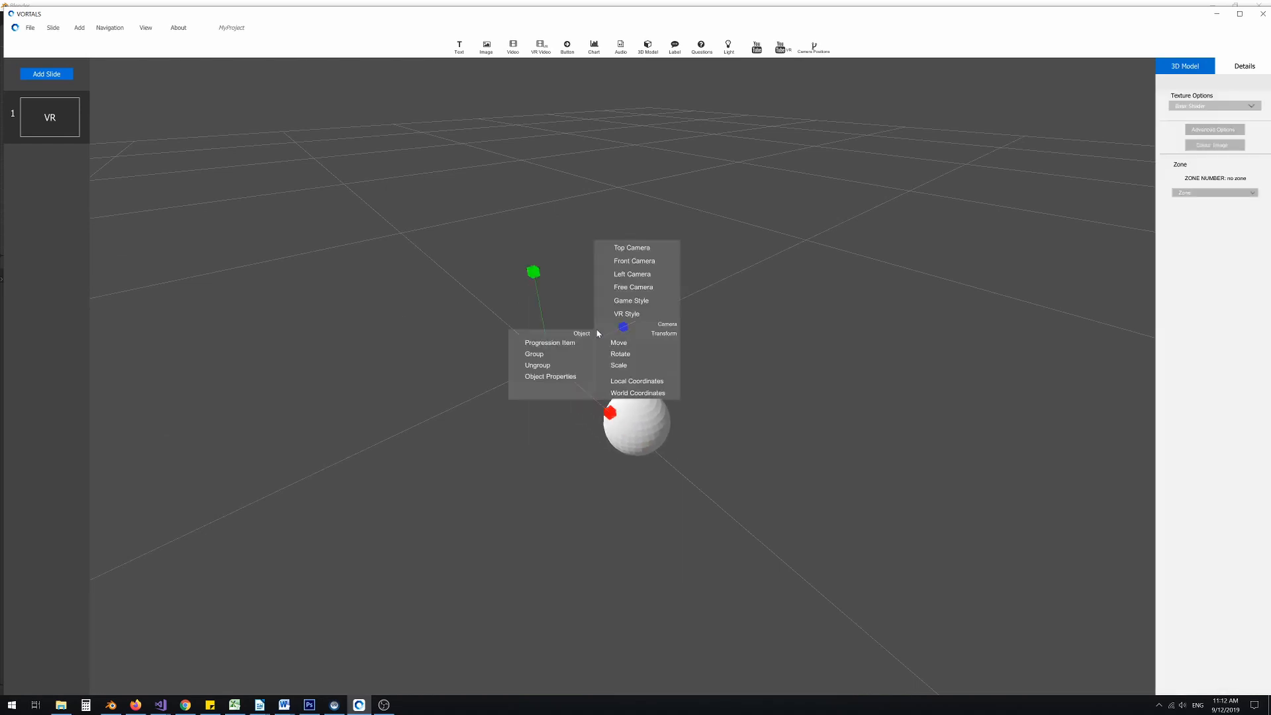
{"action": "left_click", "coordinate": [613, 348]}
{"action": "left_click_drag", "start_coordinate": [593, 351], "coordinate": [911, 224]}
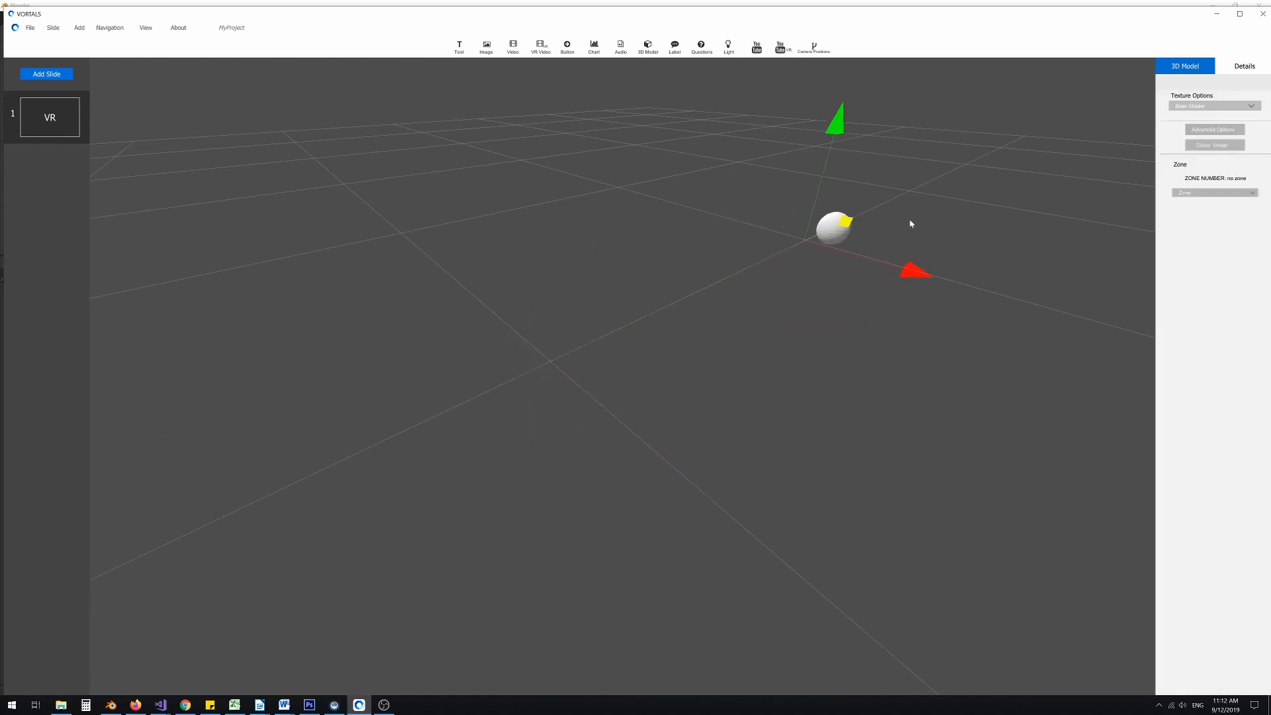
Add the exported bouncing ball2.fbx to the VR slide as a 3D model and view its bounce
{"action": "left_click", "coordinate": [647, 46]}
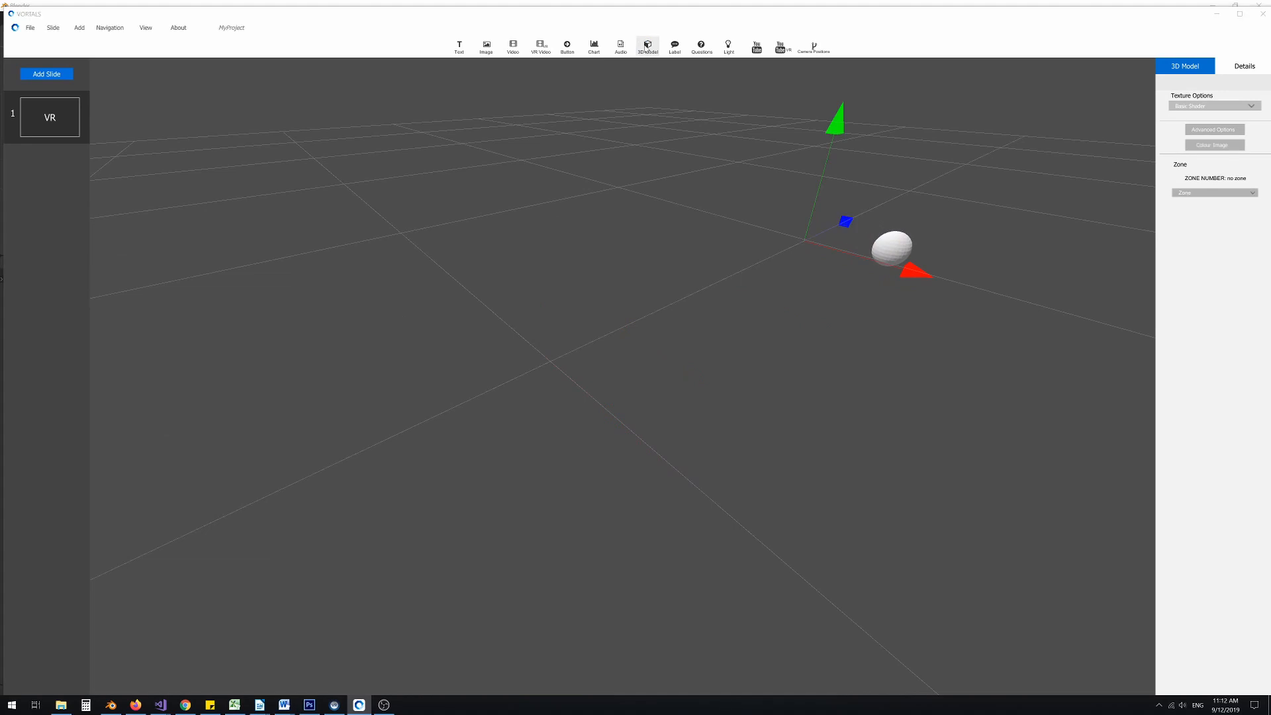
{"action": "double_click", "coordinate": [218, 92]}
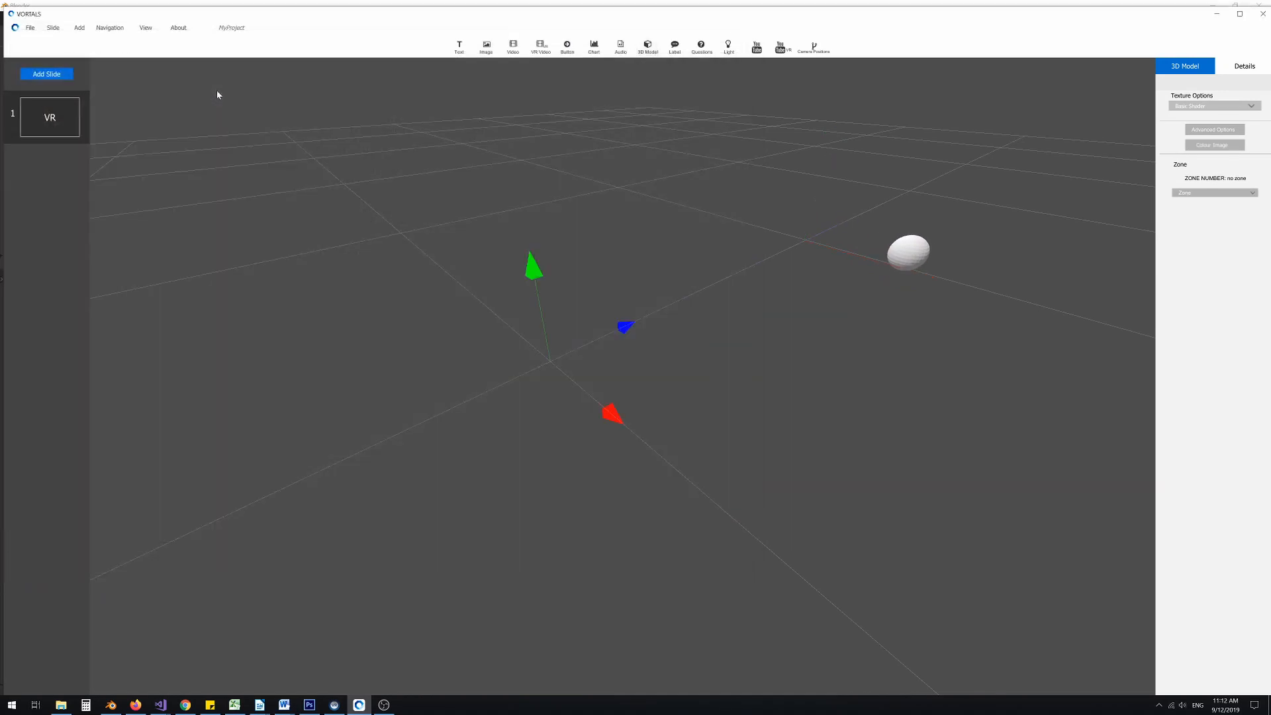
{"action": "middle_click_drag", "start_coordinate": [560, 346], "coordinate": [938, 322]}
Scale down the newly added bouncing ball and compare its animation with the other ball from several angles
{"action": "right_click", "coordinate": [813, 344]}
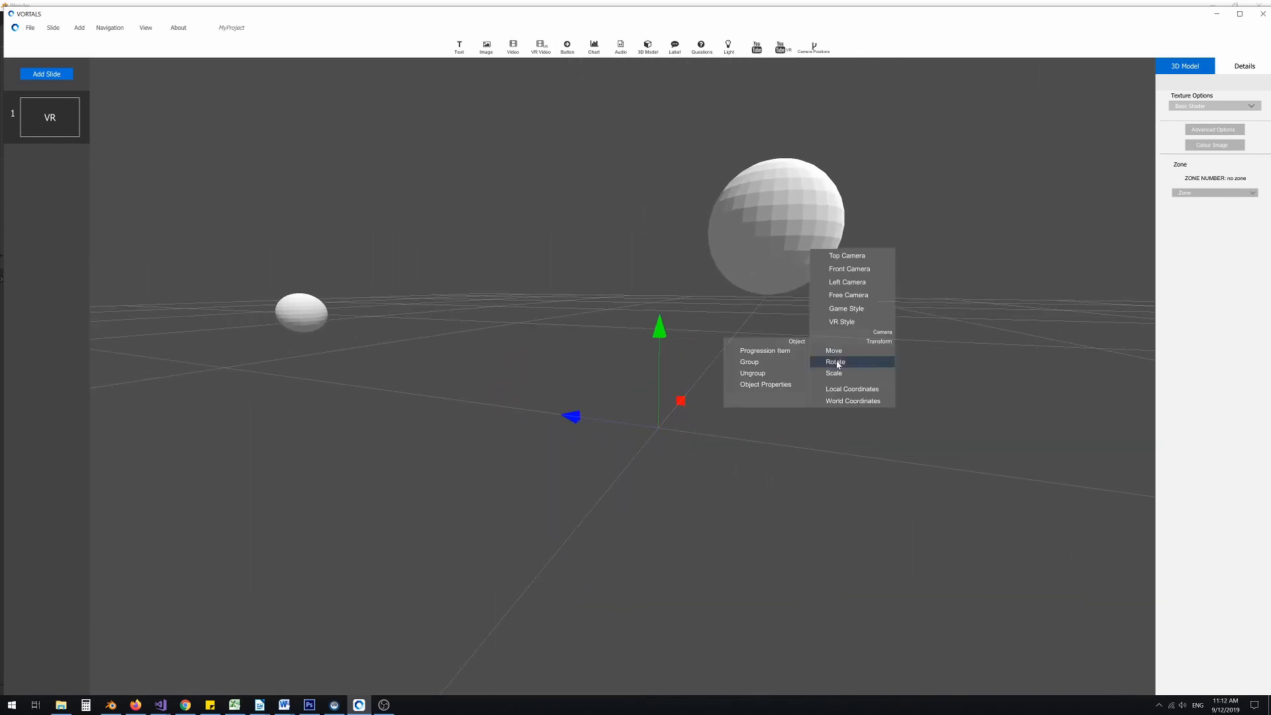
{"action": "left_click", "coordinate": [831, 365]}
{"action": "middle_click_drag", "start_coordinate": [880, 392], "coordinate": [617, 397]}
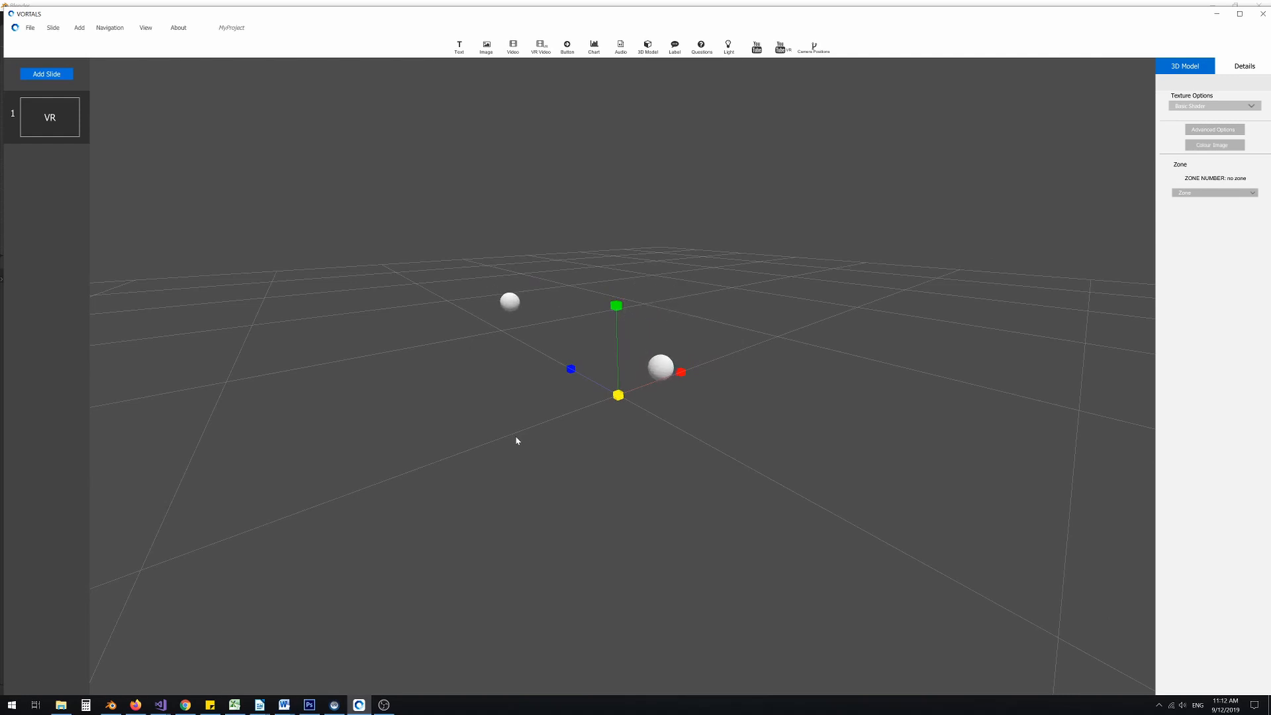
{"action": "middle_click_drag", "start_coordinate": [682, 440], "coordinate": [353, 440]}
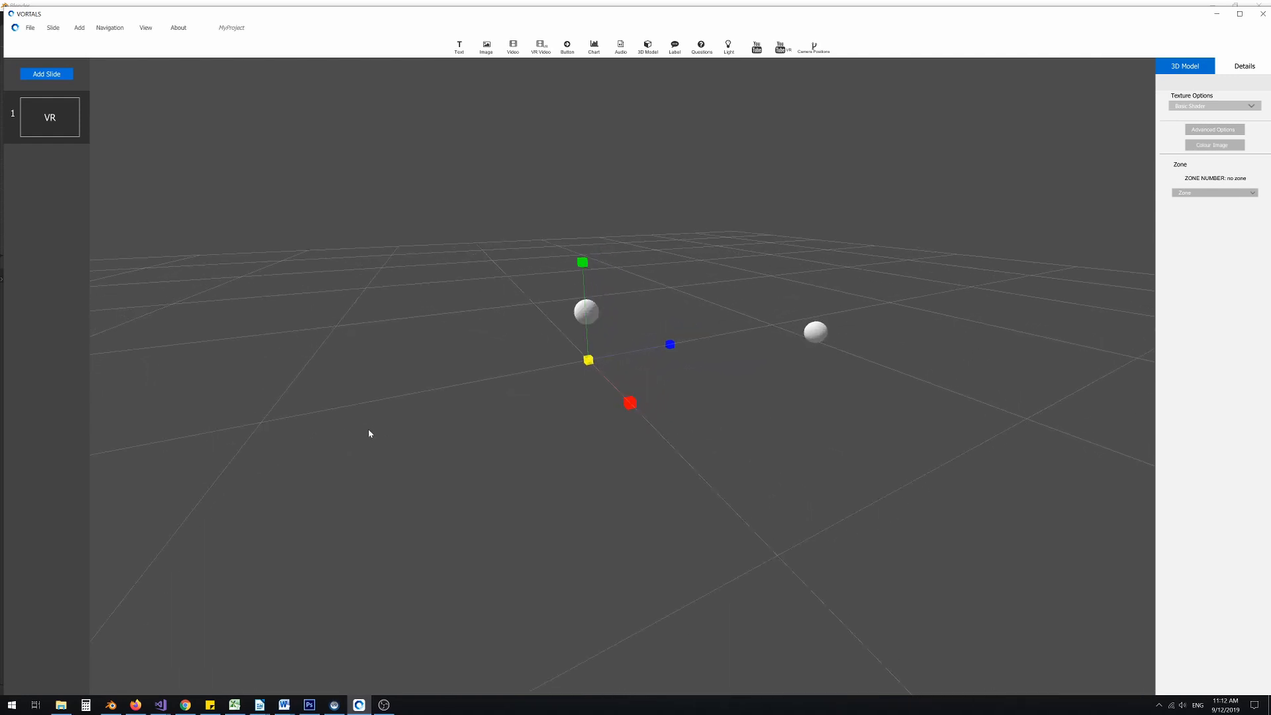
{"action": "left_click", "coordinate": [444, 436]}
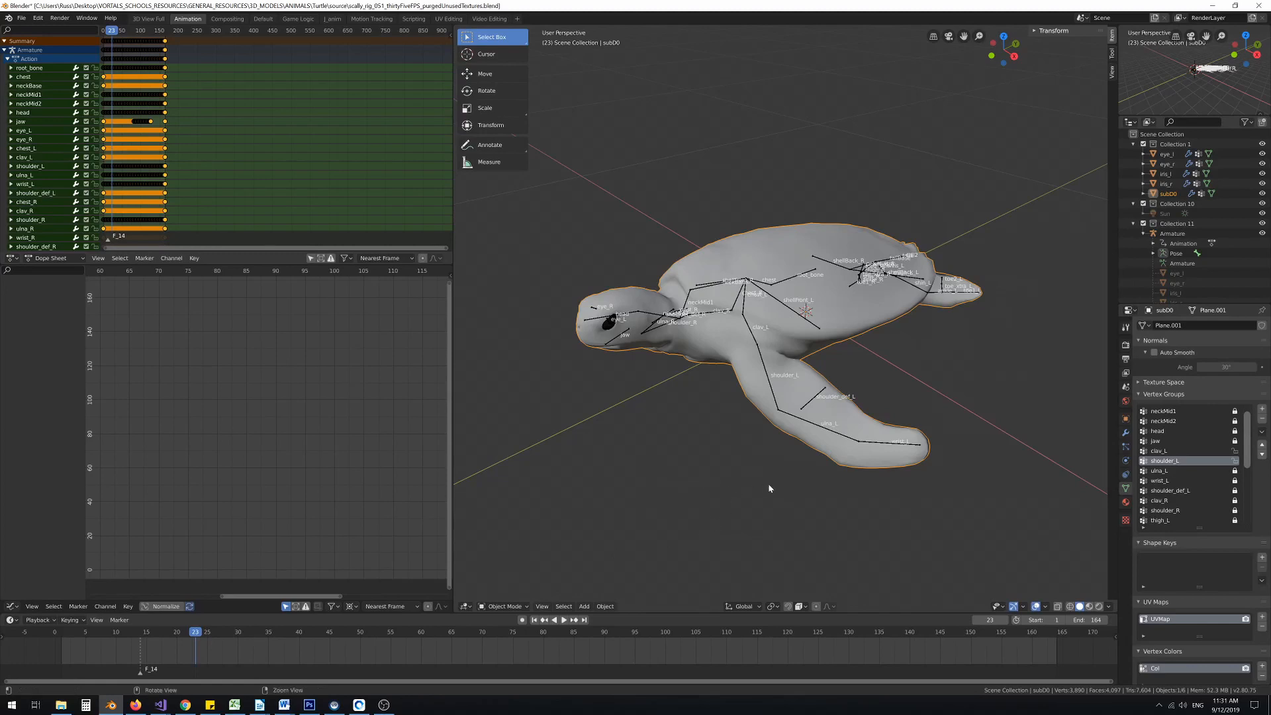
Inspect the rigged turtle and its bones from several angles and play its armature animation
{"action": "mouse_move", "coordinate": [759, 490]}
{"action": "middle_mouse_down"}
{"action": "mouse_move", "coordinate": [702, 496]}
{"action": "mouse_move", "coordinate": [745, 483]}
{"action": "middle_mouse_up"}
{"action": "middle_click_drag", "start_coordinate": [873, 500], "coordinate": [748, 502]}
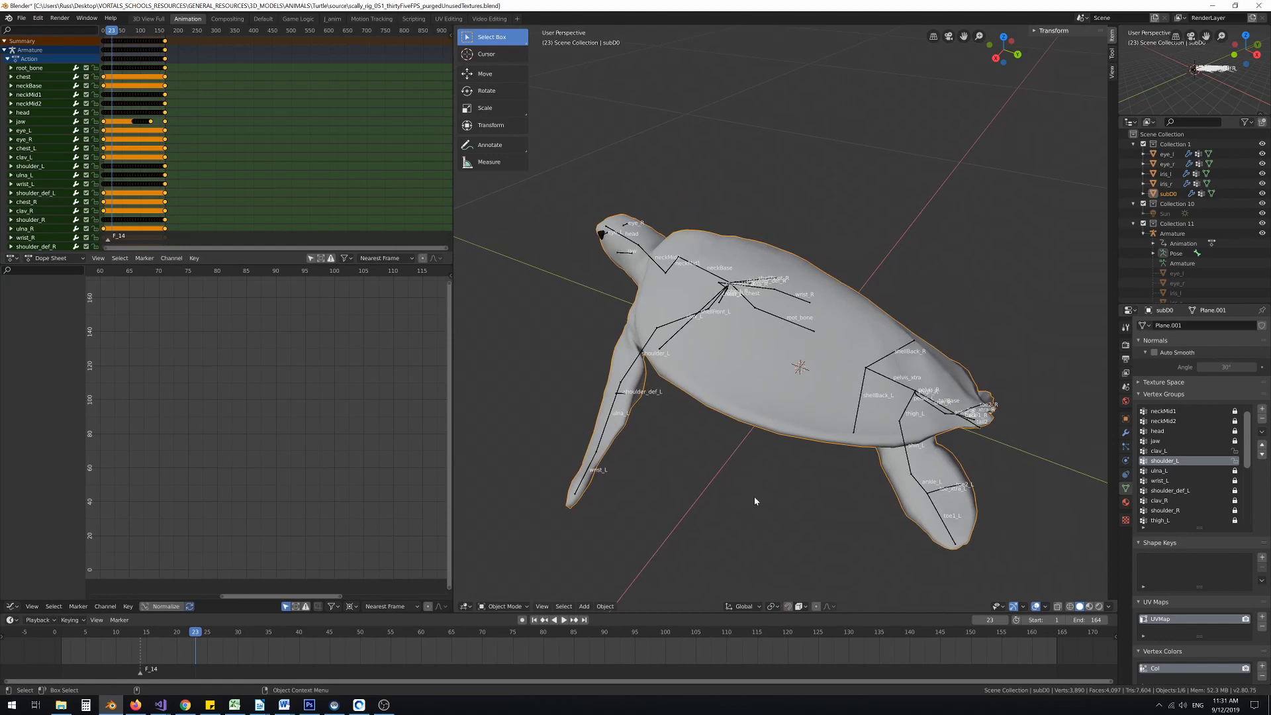
{"action": "mouse_move", "coordinate": [758, 498]}
{"action": "middle_mouse_down"}
{"action": "mouse_move", "coordinate": [623, 486]}
{"action": "mouse_move", "coordinate": [757, 495]}
{"action": "middle_mouse_up"}
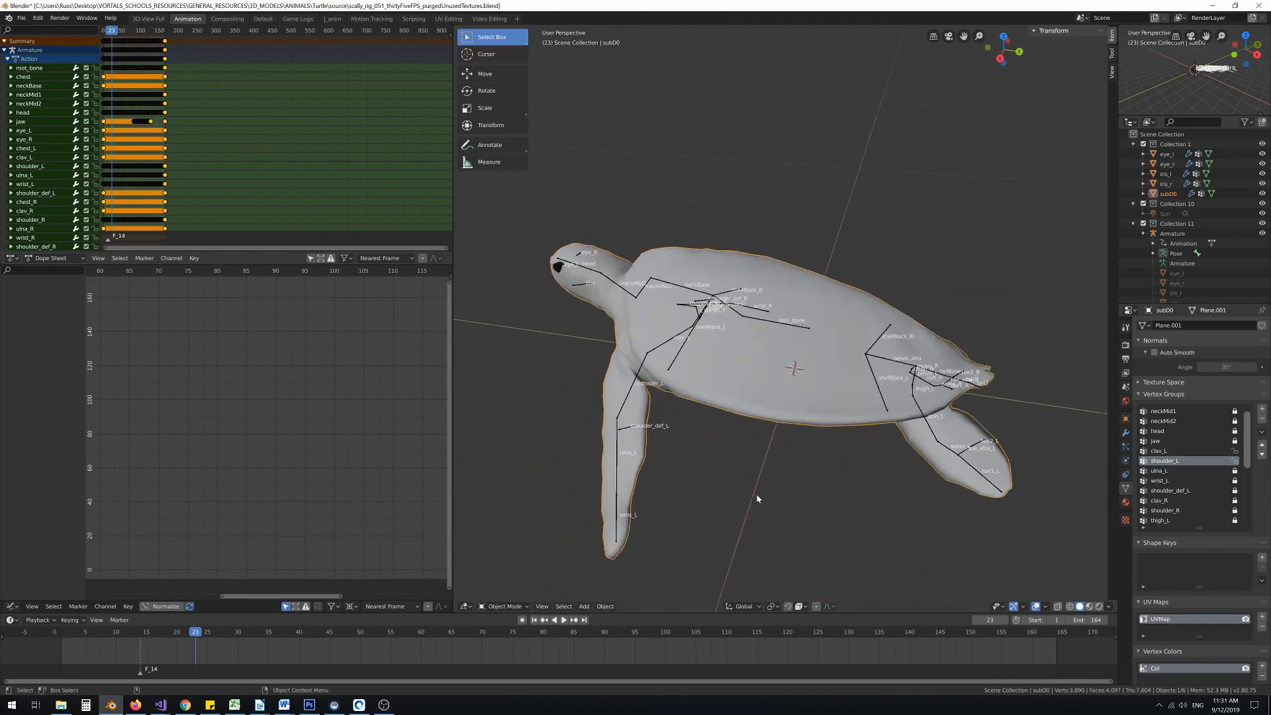
{"action": "left_click", "coordinate": [564, 621]}
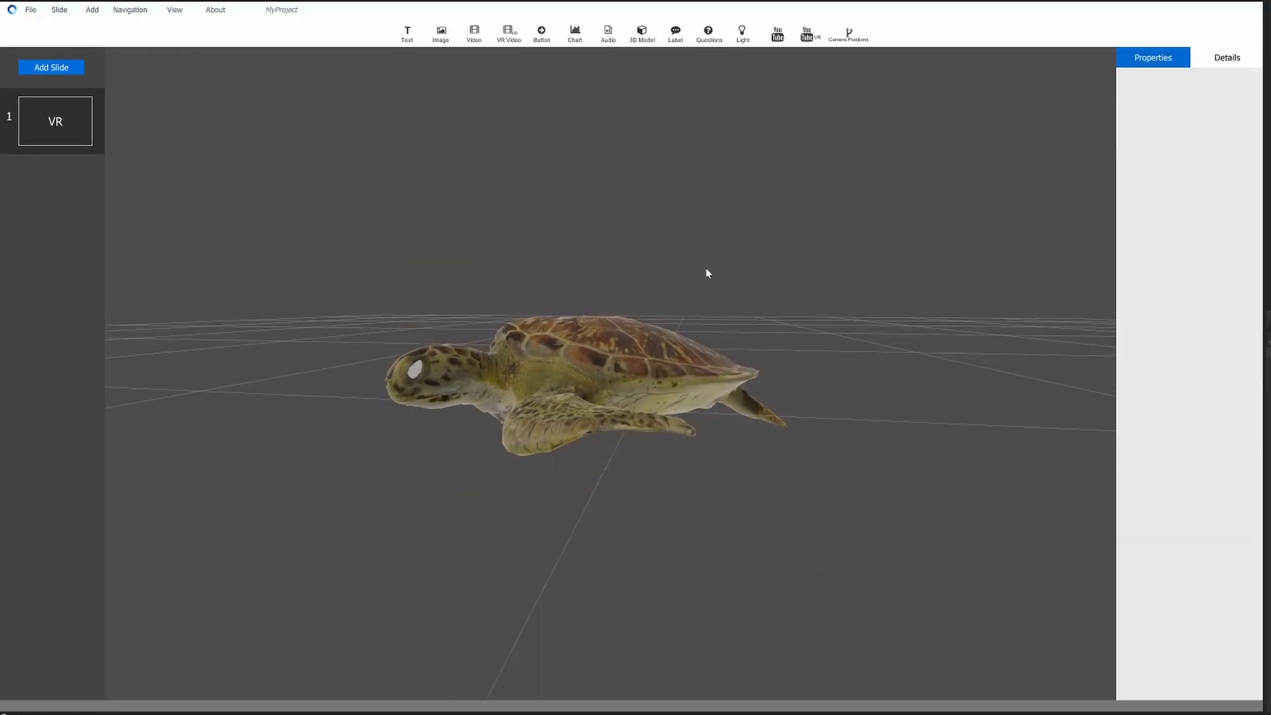
Examine the textured, animated turtle model in the VR slide from different angles and distances
{"action": "left_click_drag", "start_coordinate": [705, 272], "coordinate": [689, 304]}
{"action": "scroll", "coordinate": [689, 303], "scroll_direction": "down", "scroll_amount": 4}
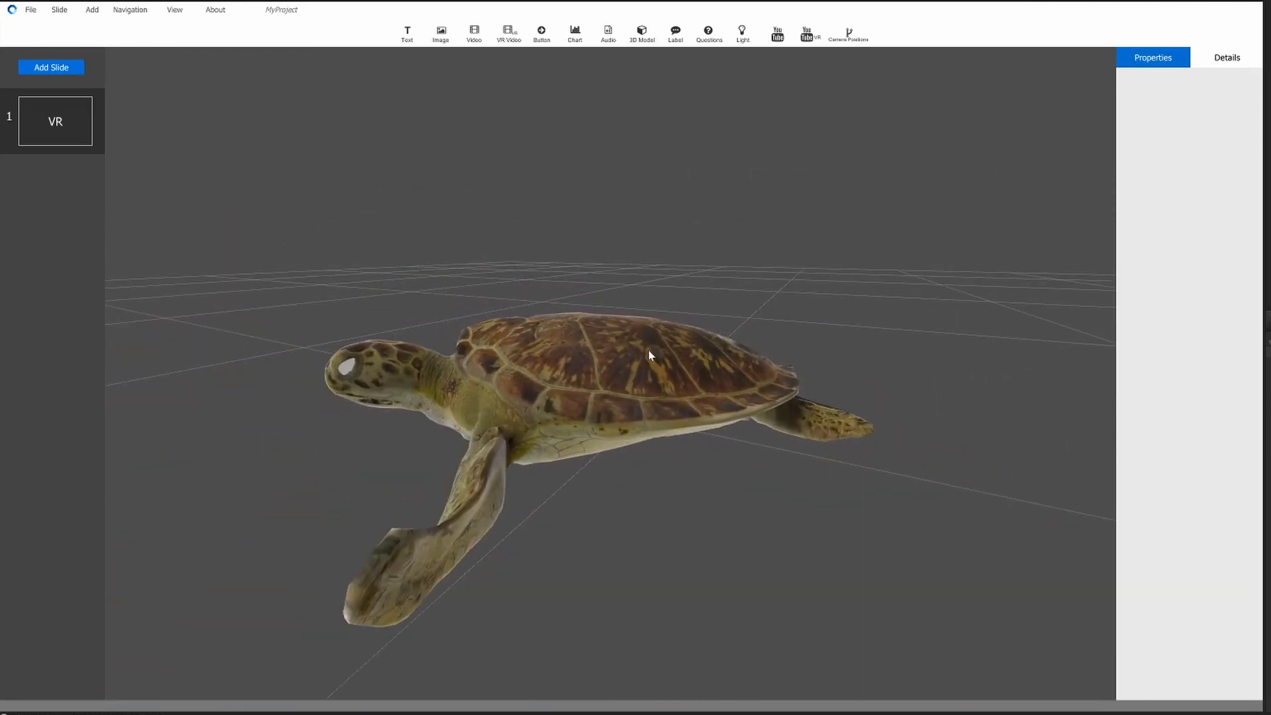
{"action": "left_click_drag", "start_coordinate": [650, 357], "coordinate": [796, 376]}
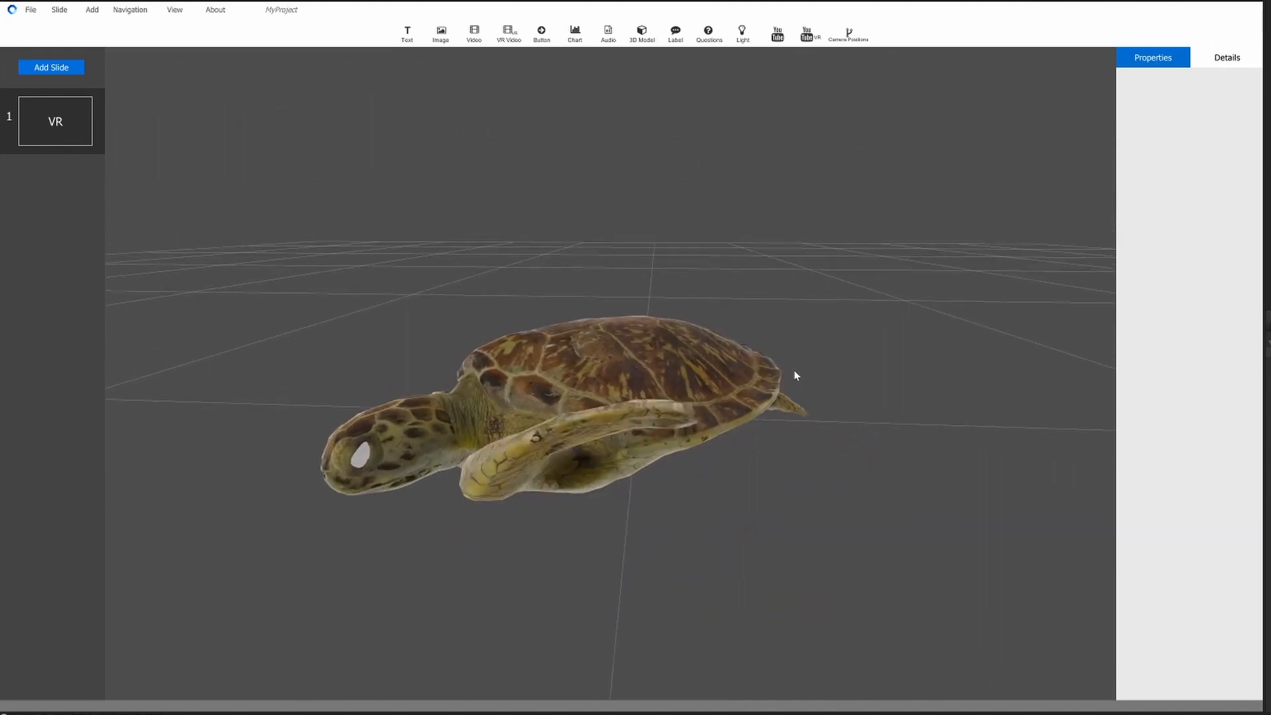